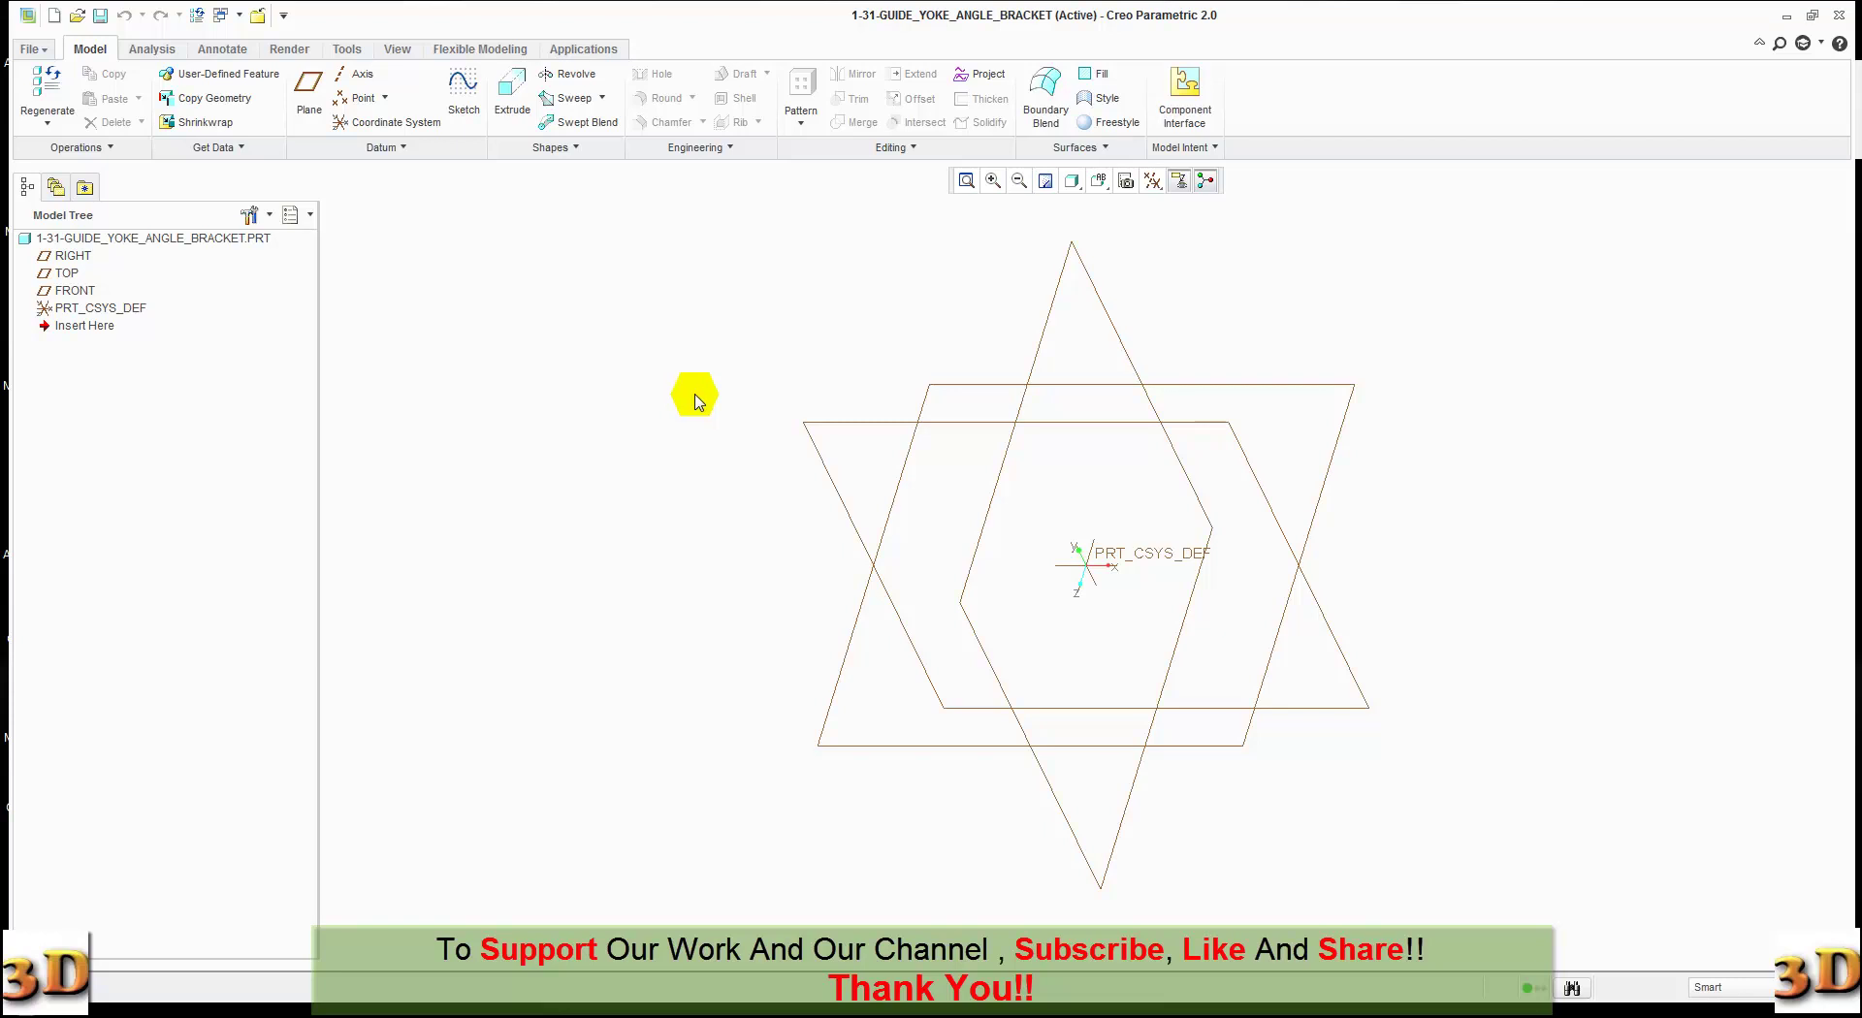
- Start an extrusion sketched on the TOP plane and place the Palette's L-profile shape in the sketch
left_click(512, 92)
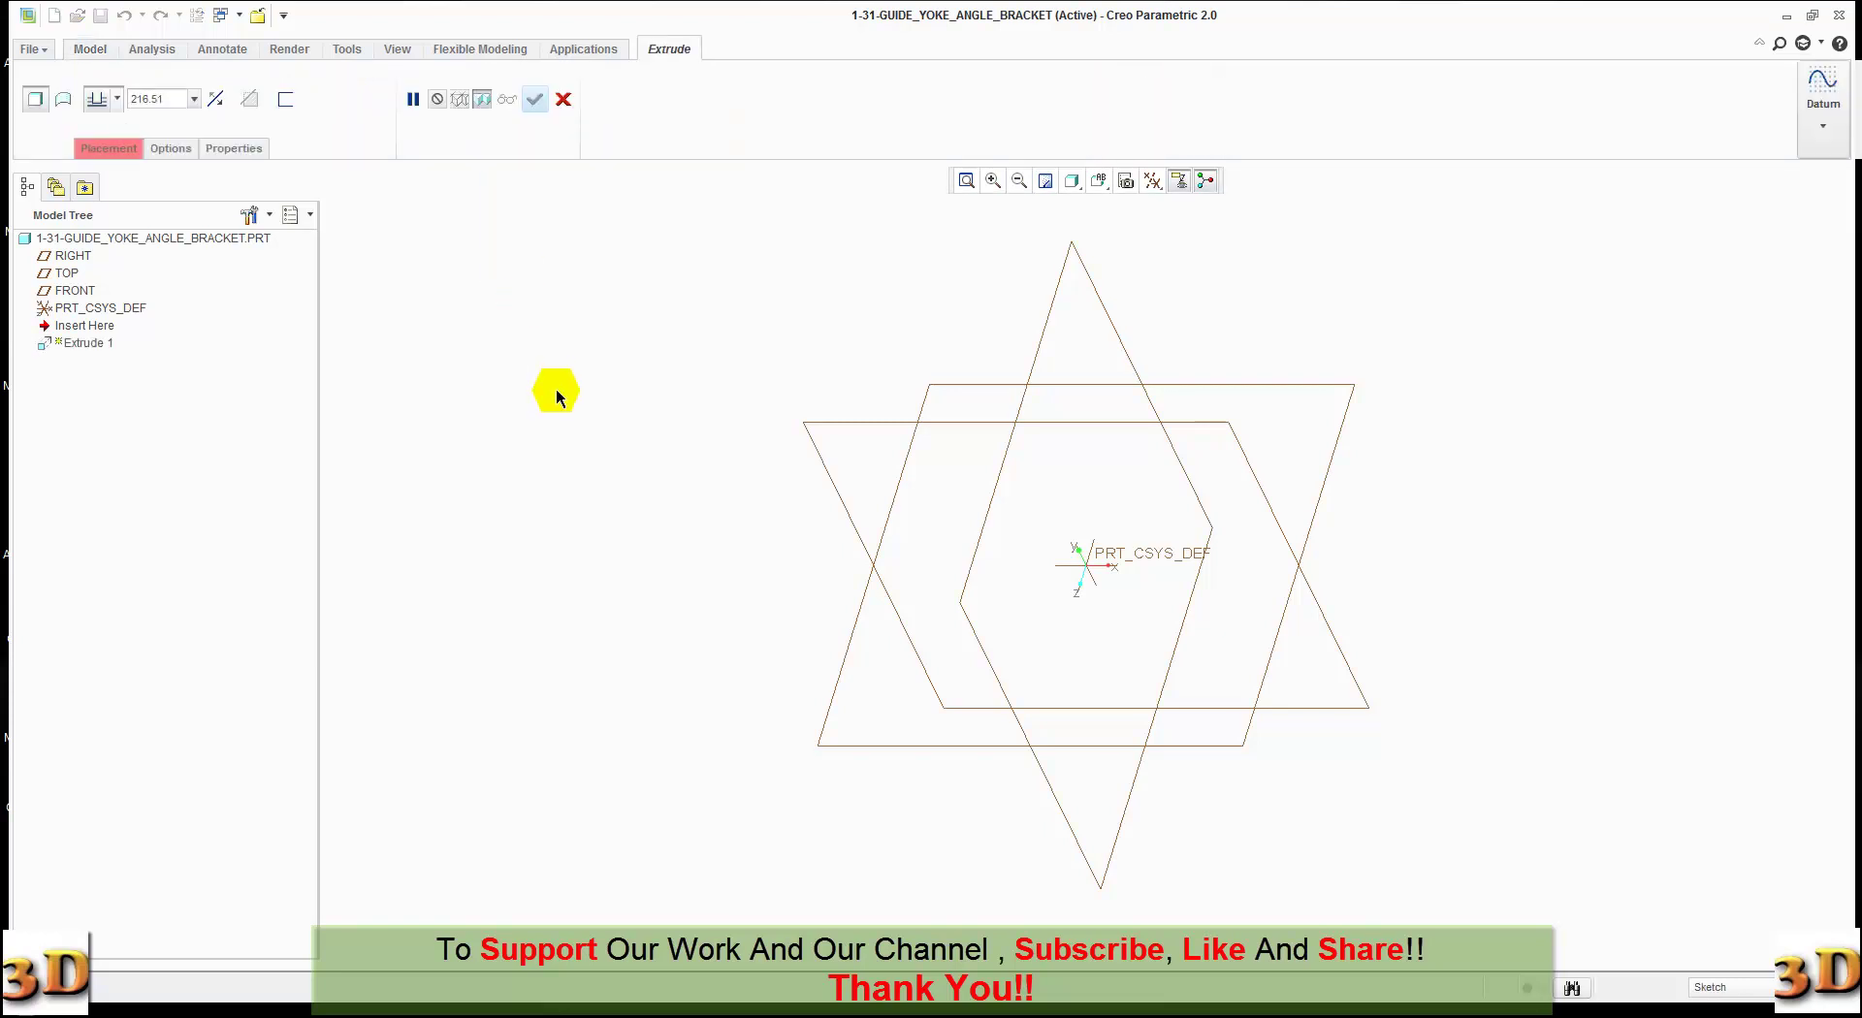
left_click(1109, 740)
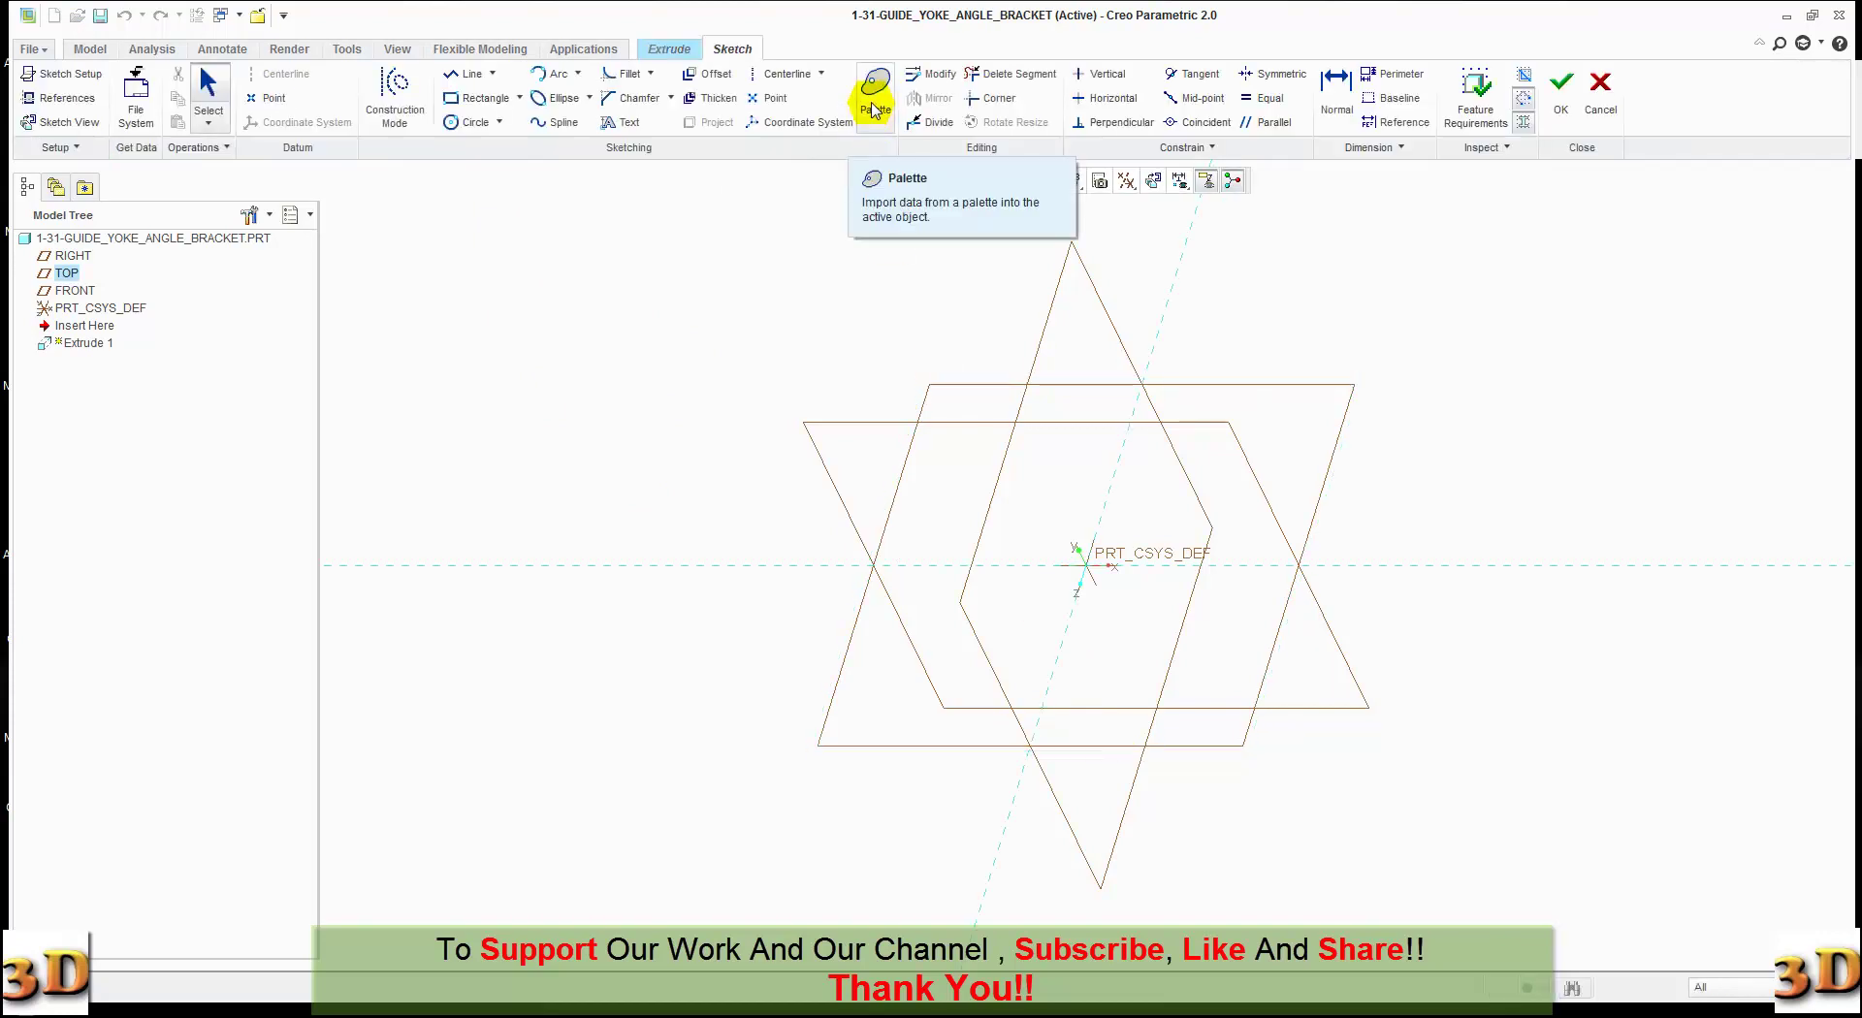
left_click(874, 110)
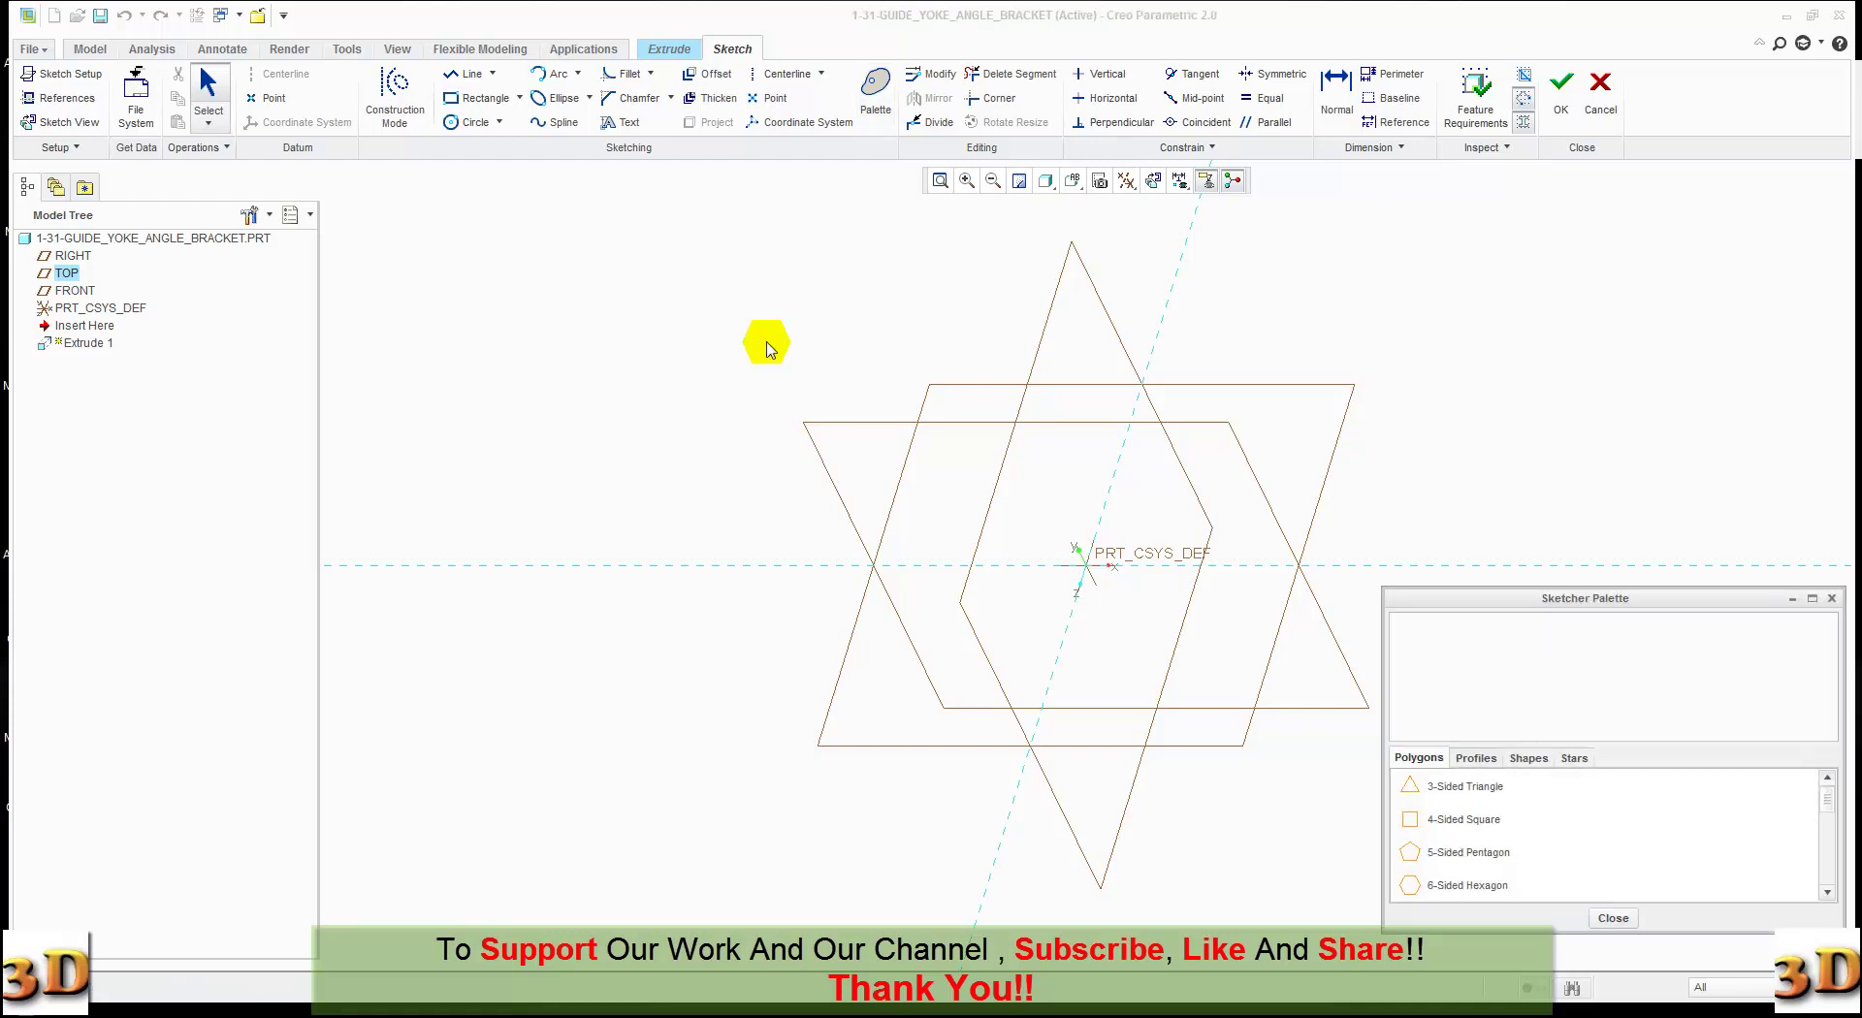
left_click(1473, 762)
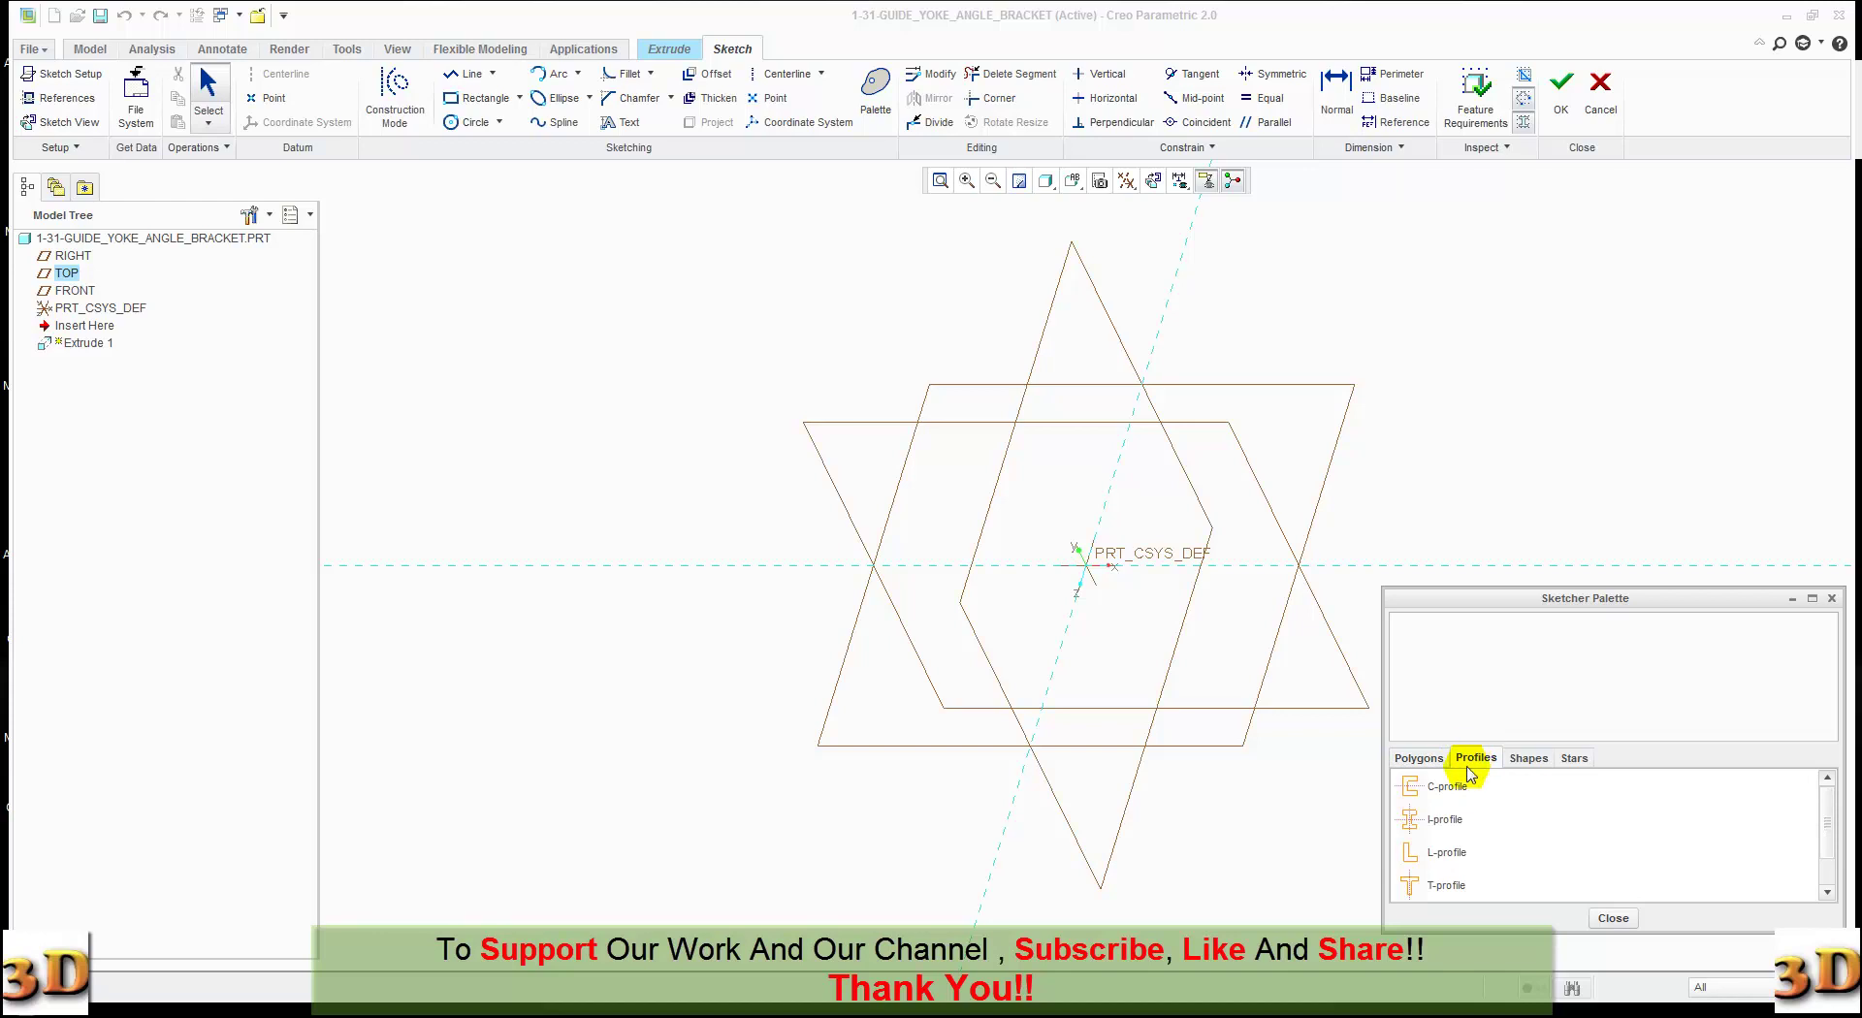
double_click(1445, 853)
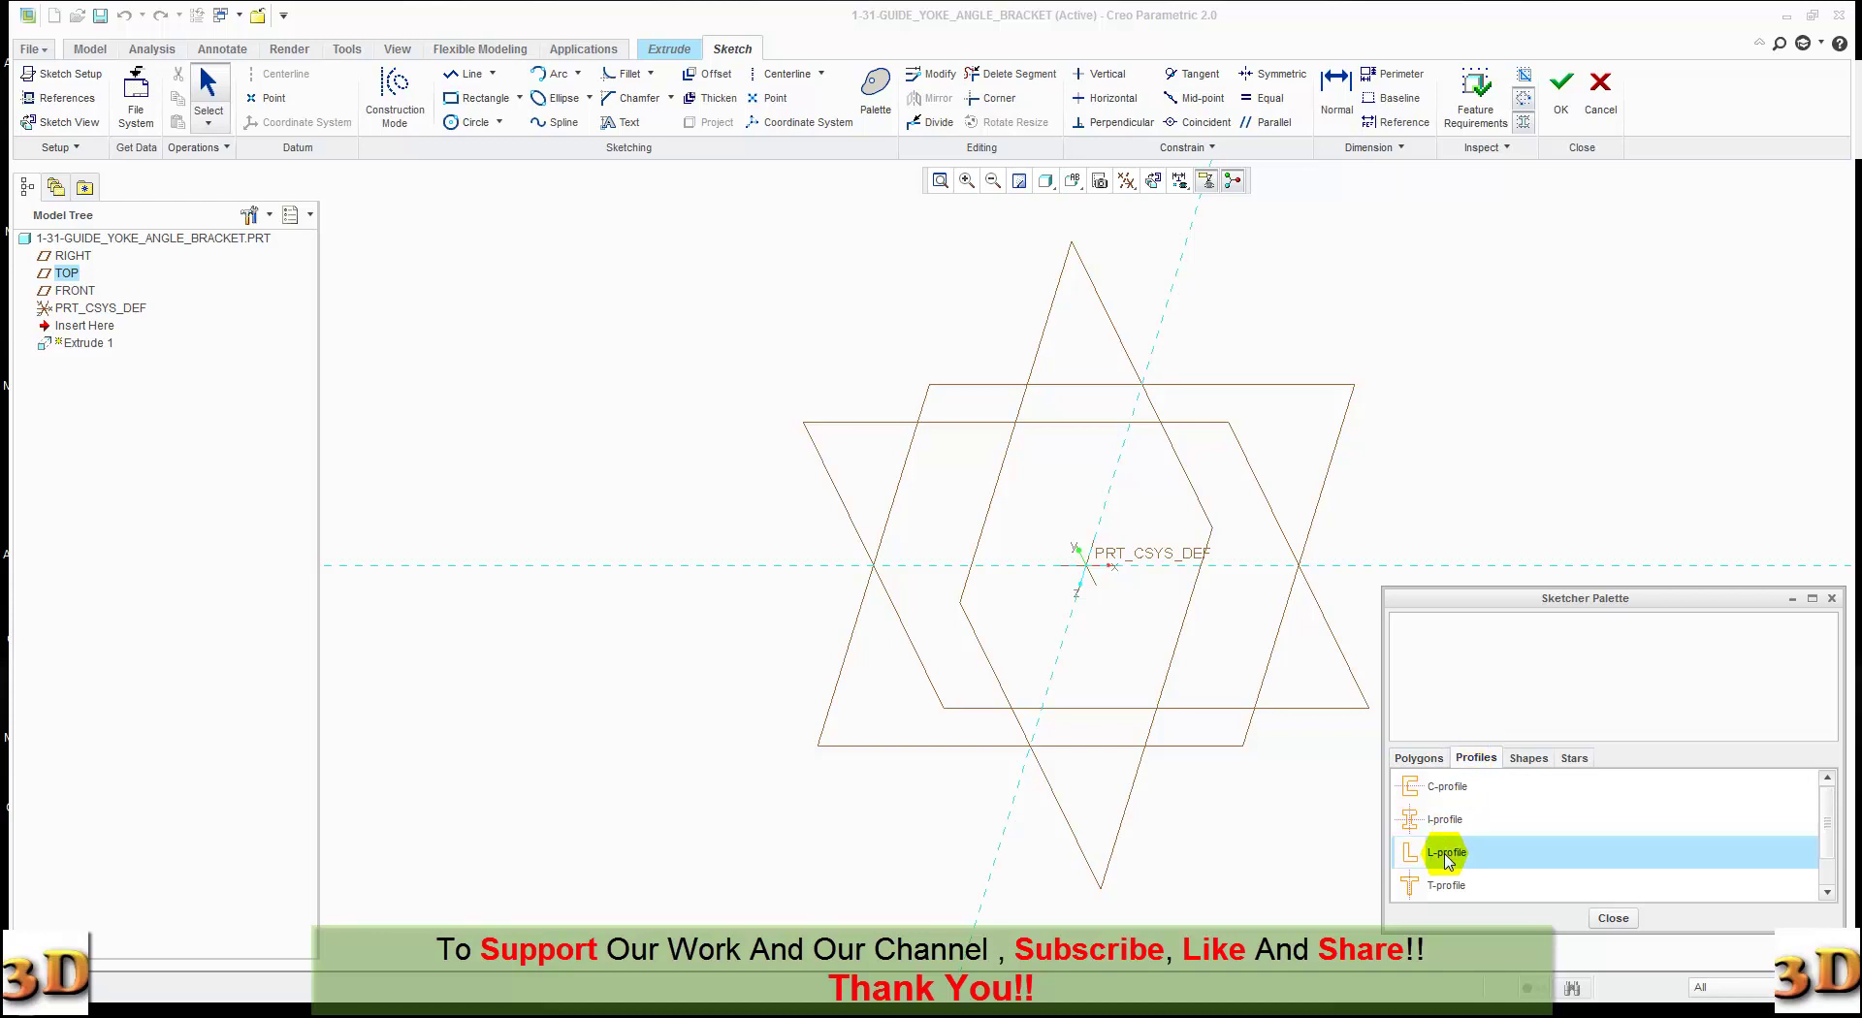
left_click(1200, 666)
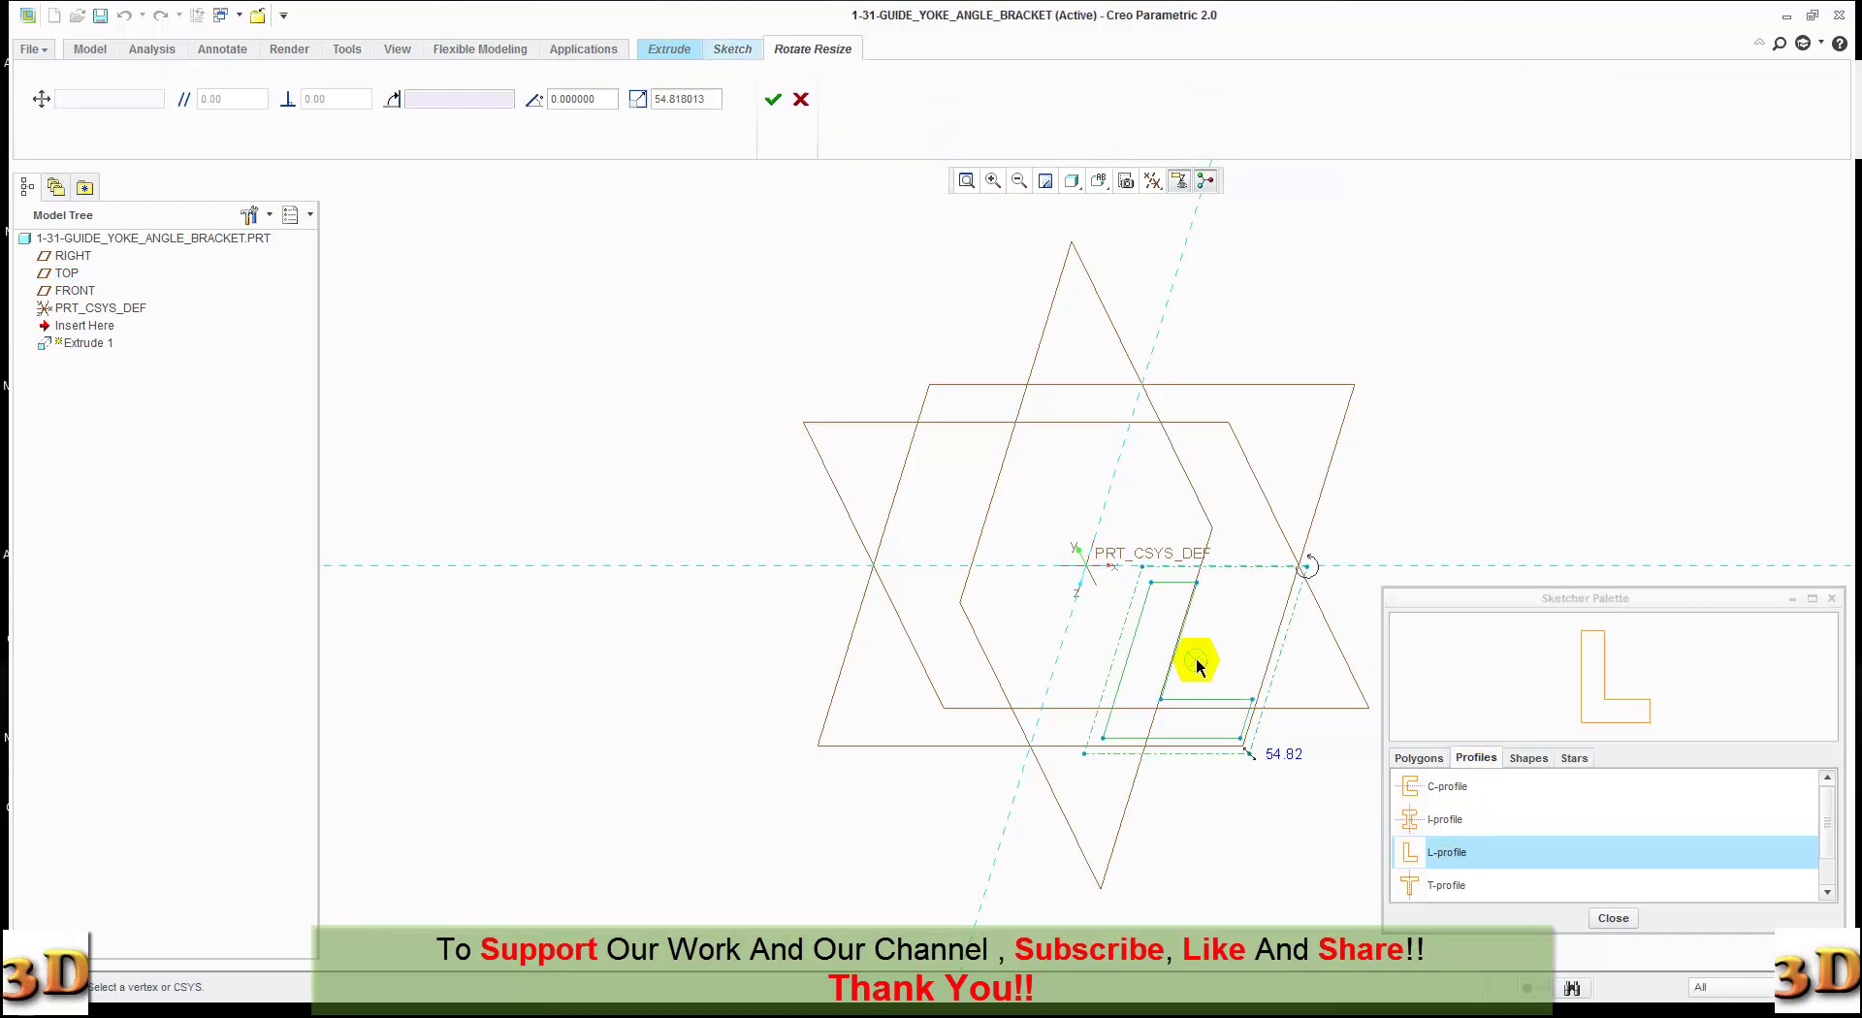
- Rotate the placed L-profile by -90 degrees and accept it
left_click(1604, 916)
mouse_move(1308, 566)
left_mouse_down()
mouse_move(1335, 685)
mouse_move(1311, 752)
left_mouse_up()
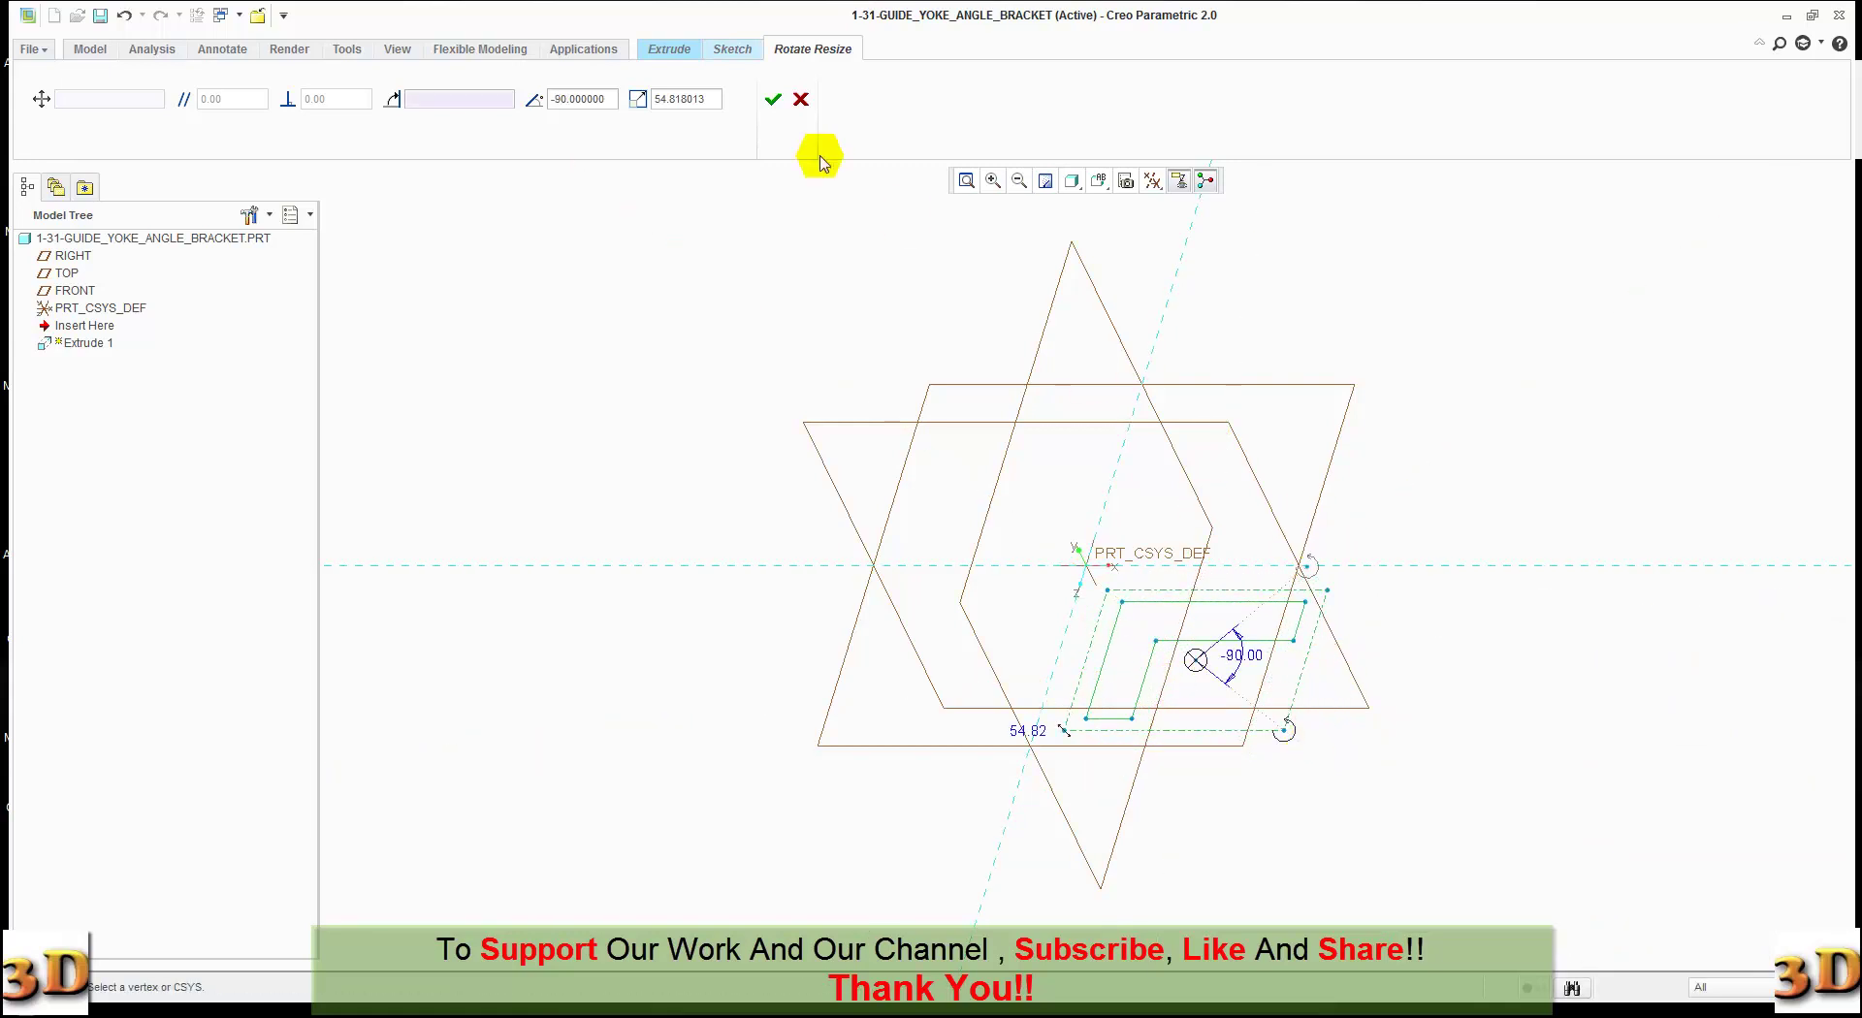
left_click(773, 99)
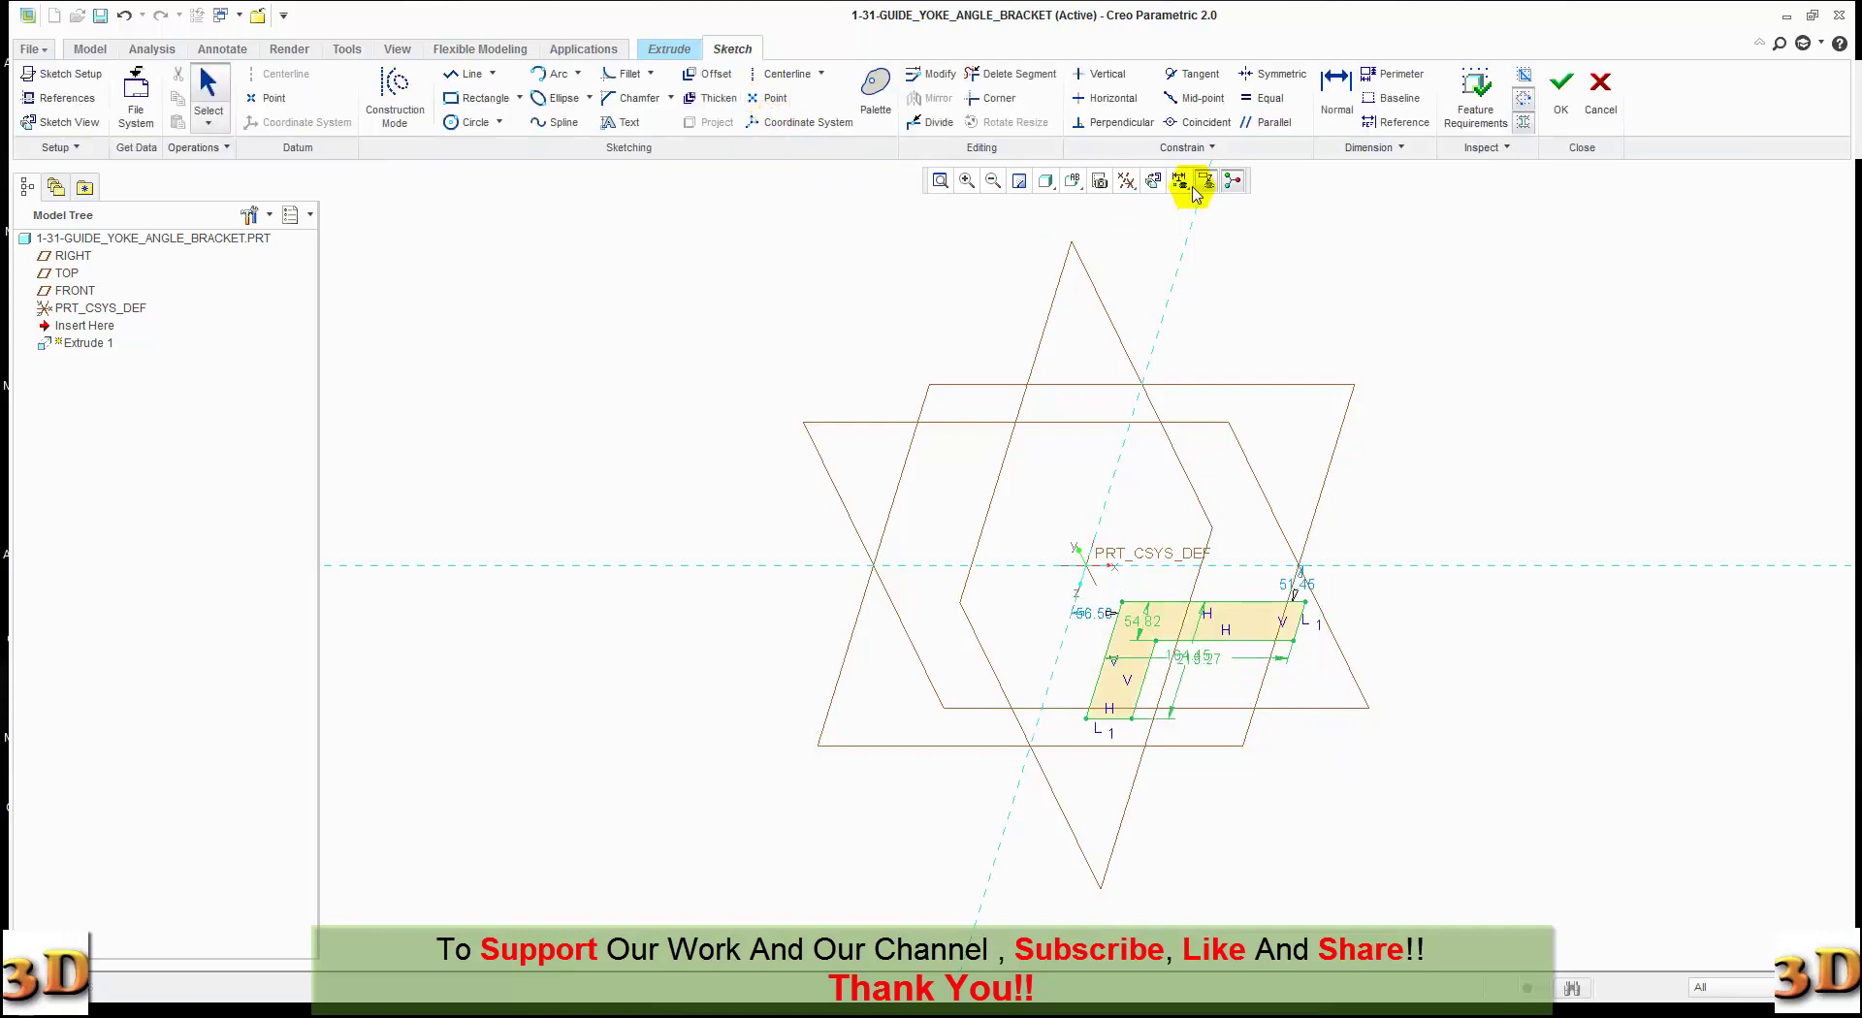
- Make the profile's top and left edges coincident with the horizontal and vertical references
left_click(1199, 121)
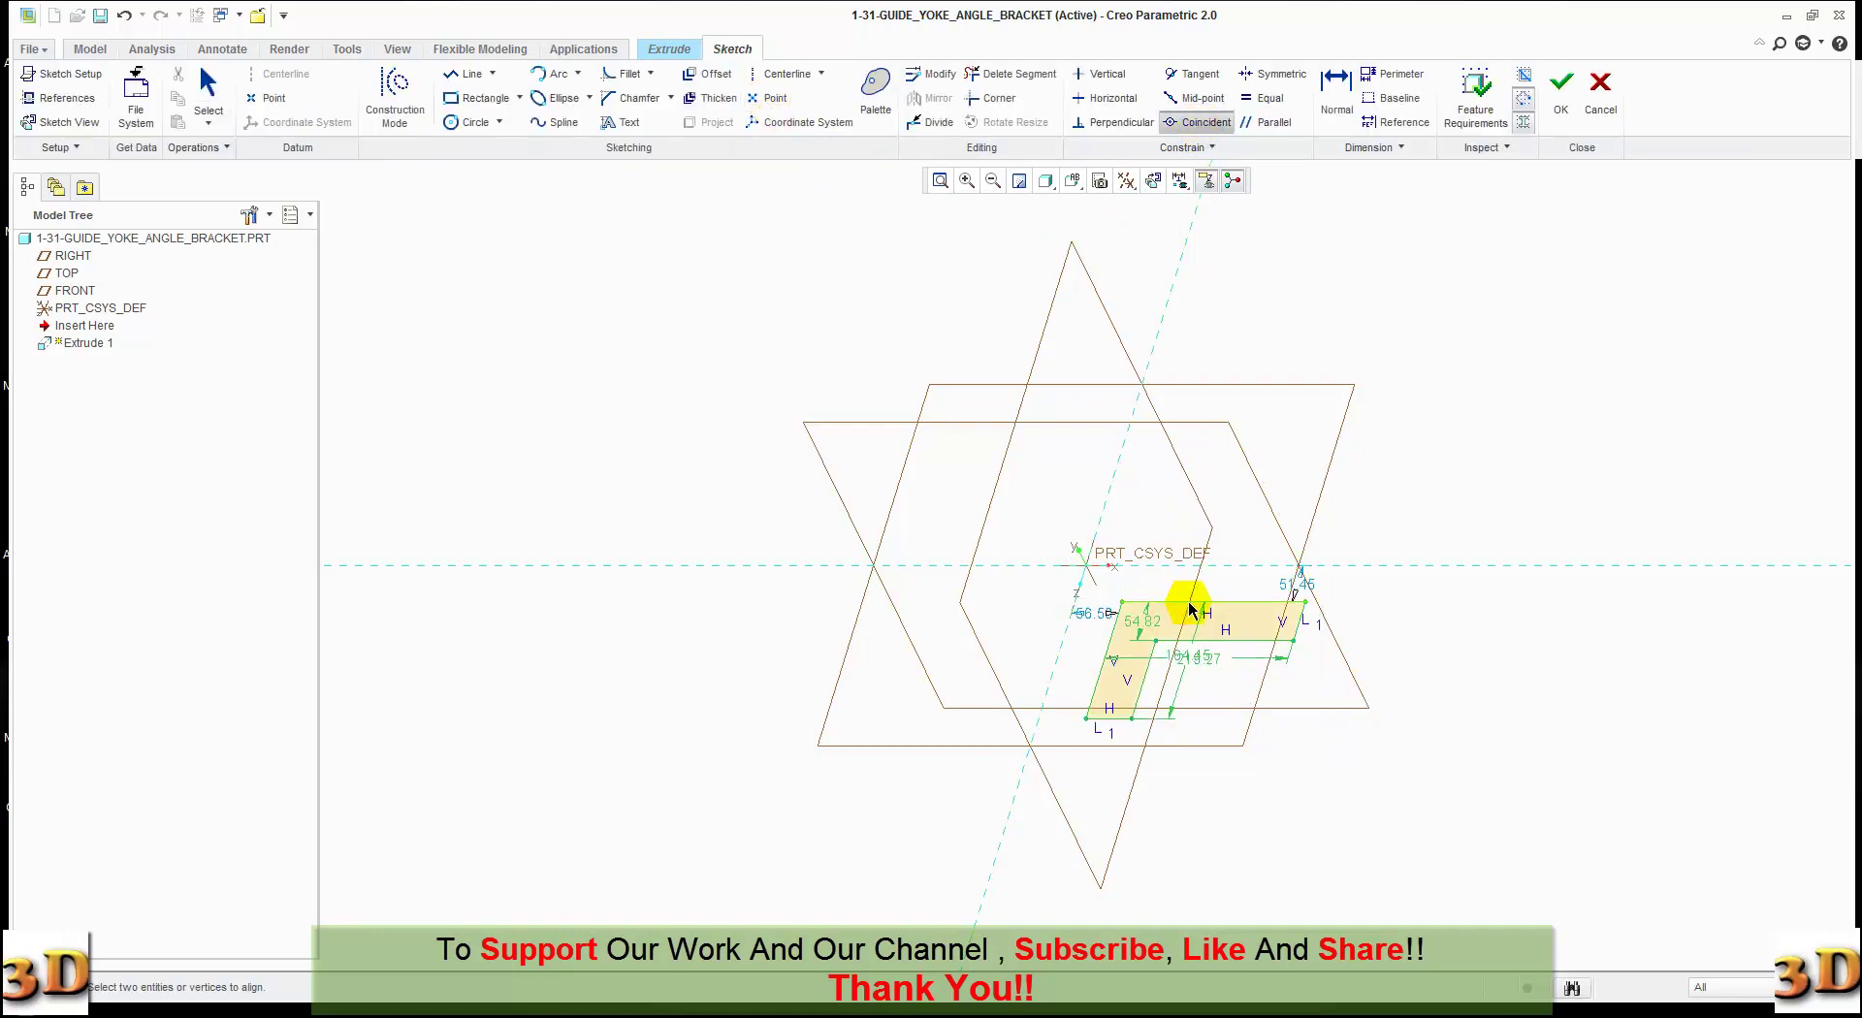
left_click(1200, 560)
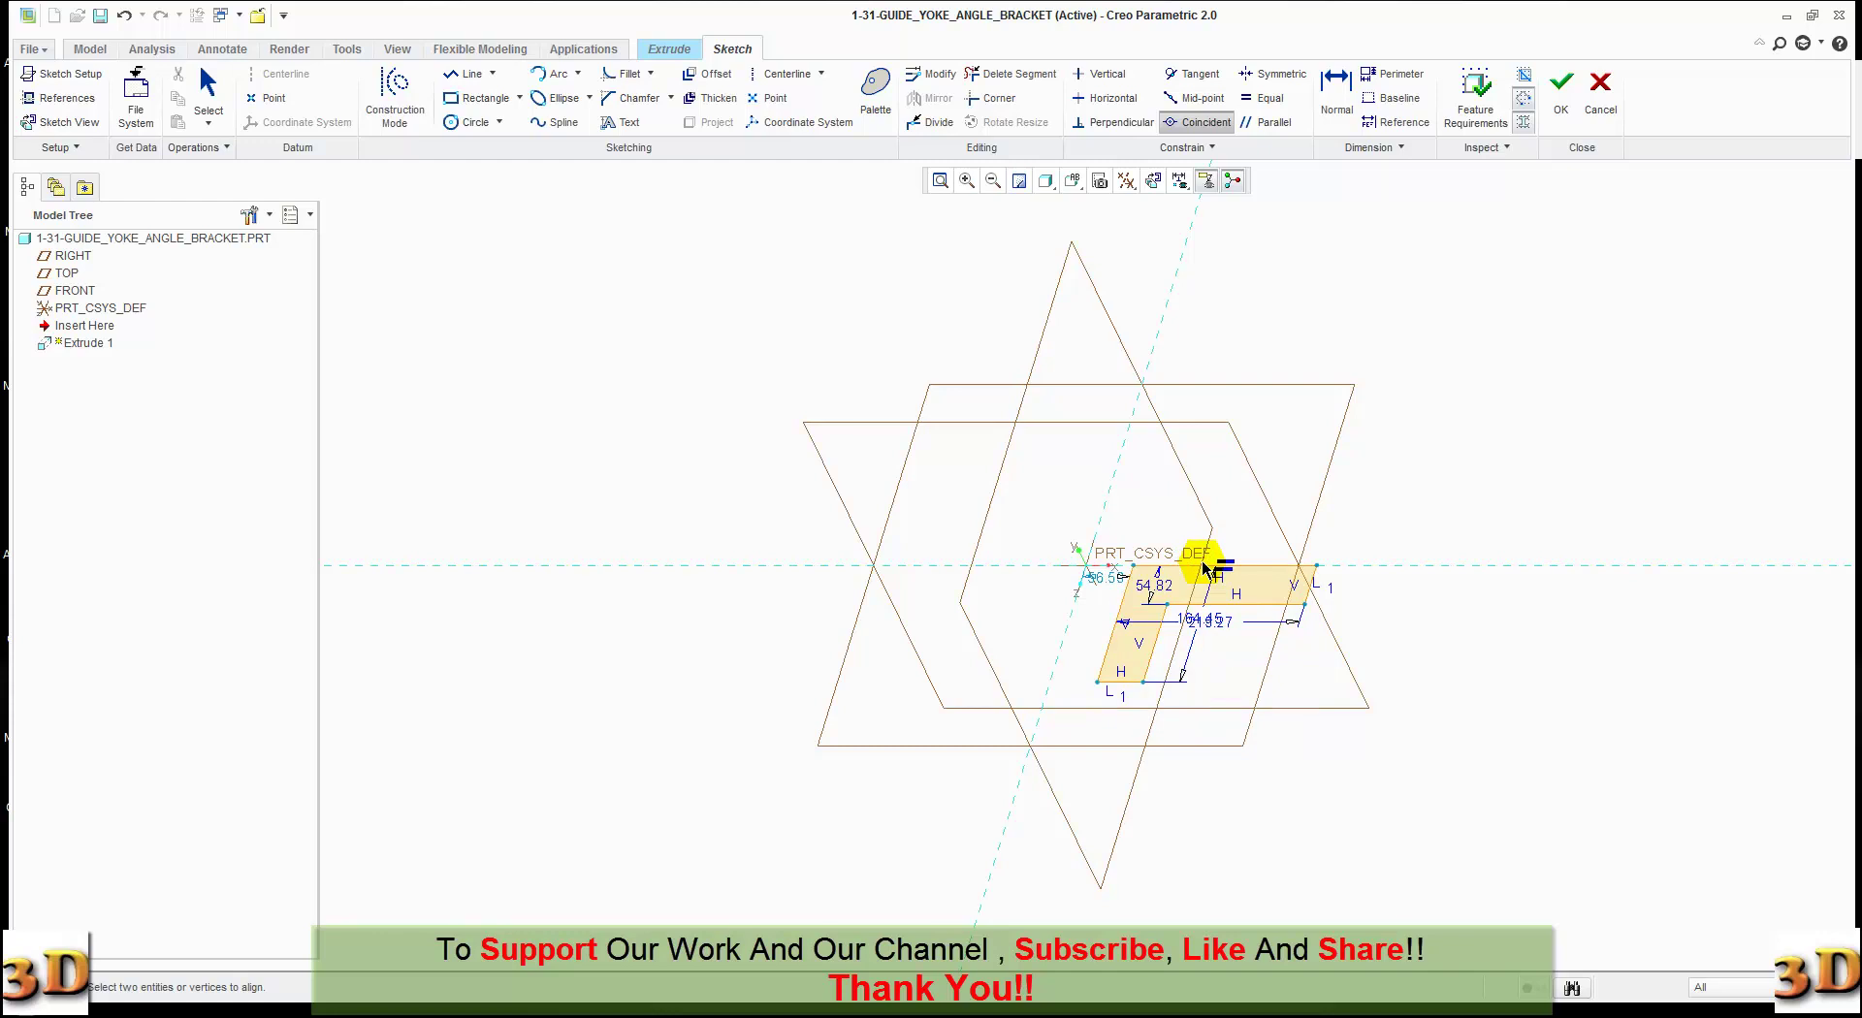
left_click(1120, 617)
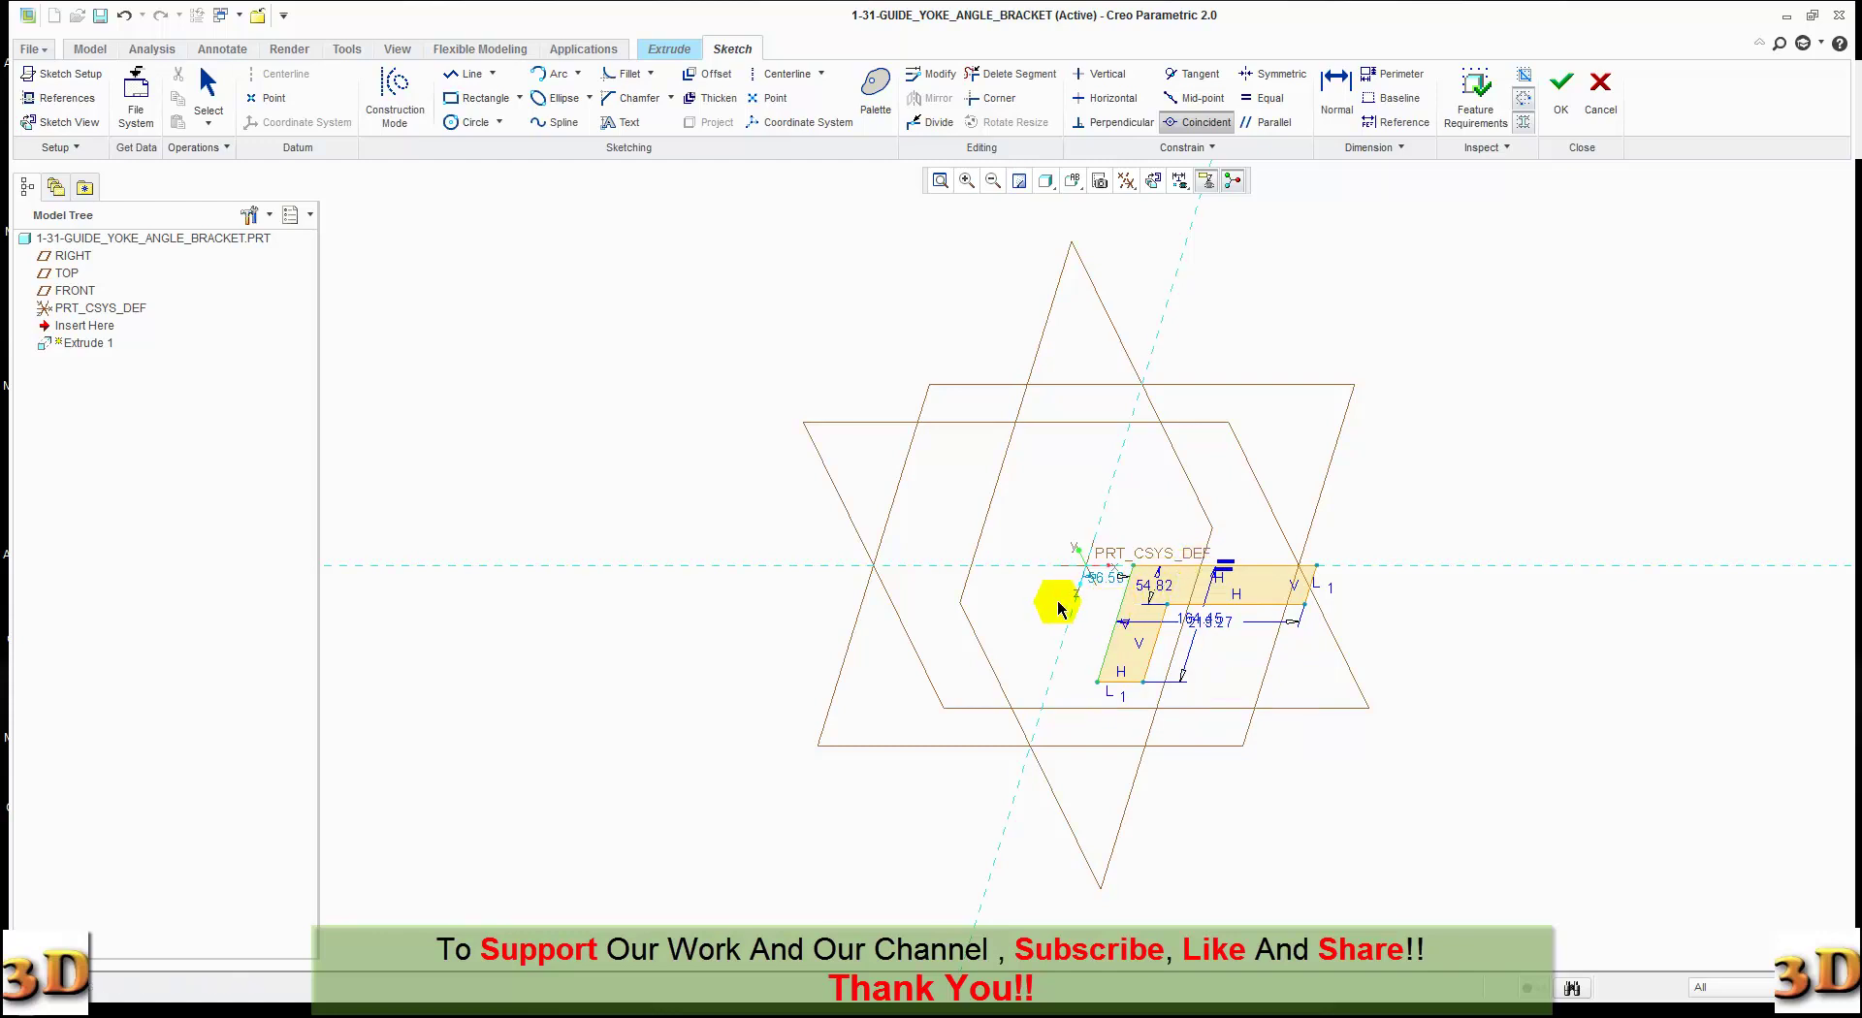
left_click(1070, 610)
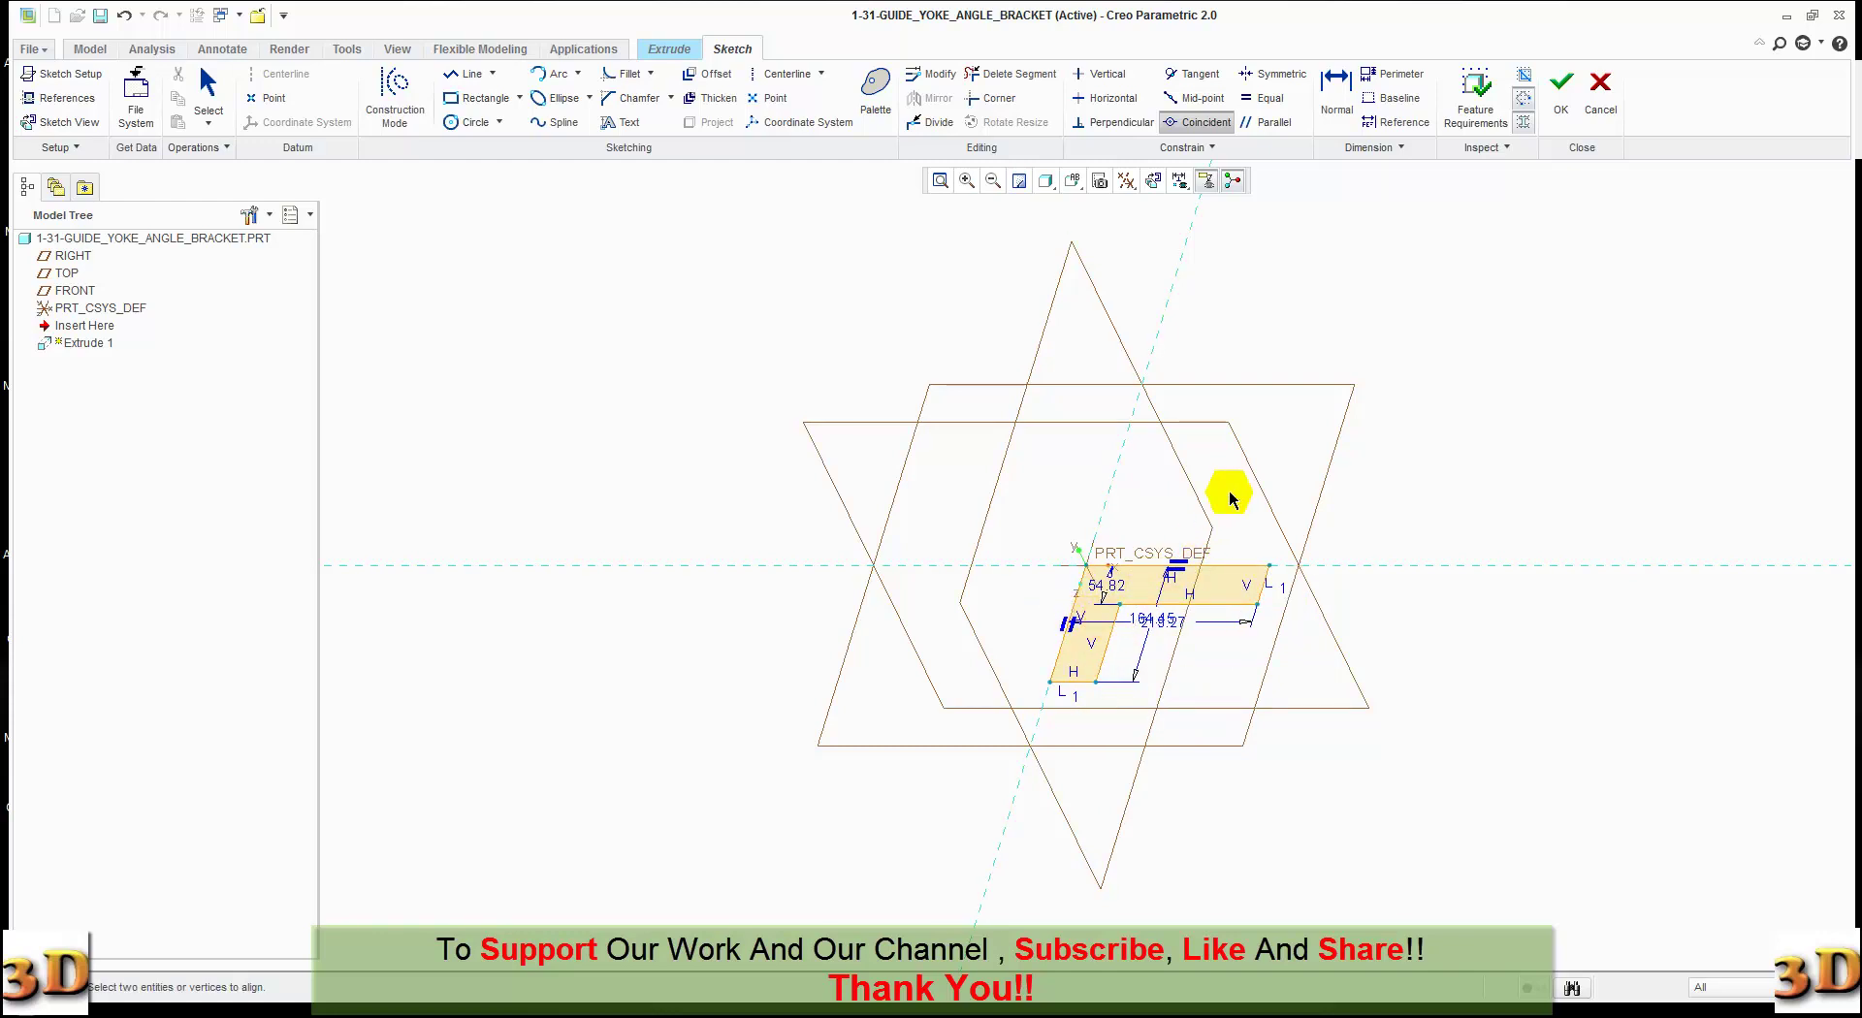
middle_click(1256, 448)
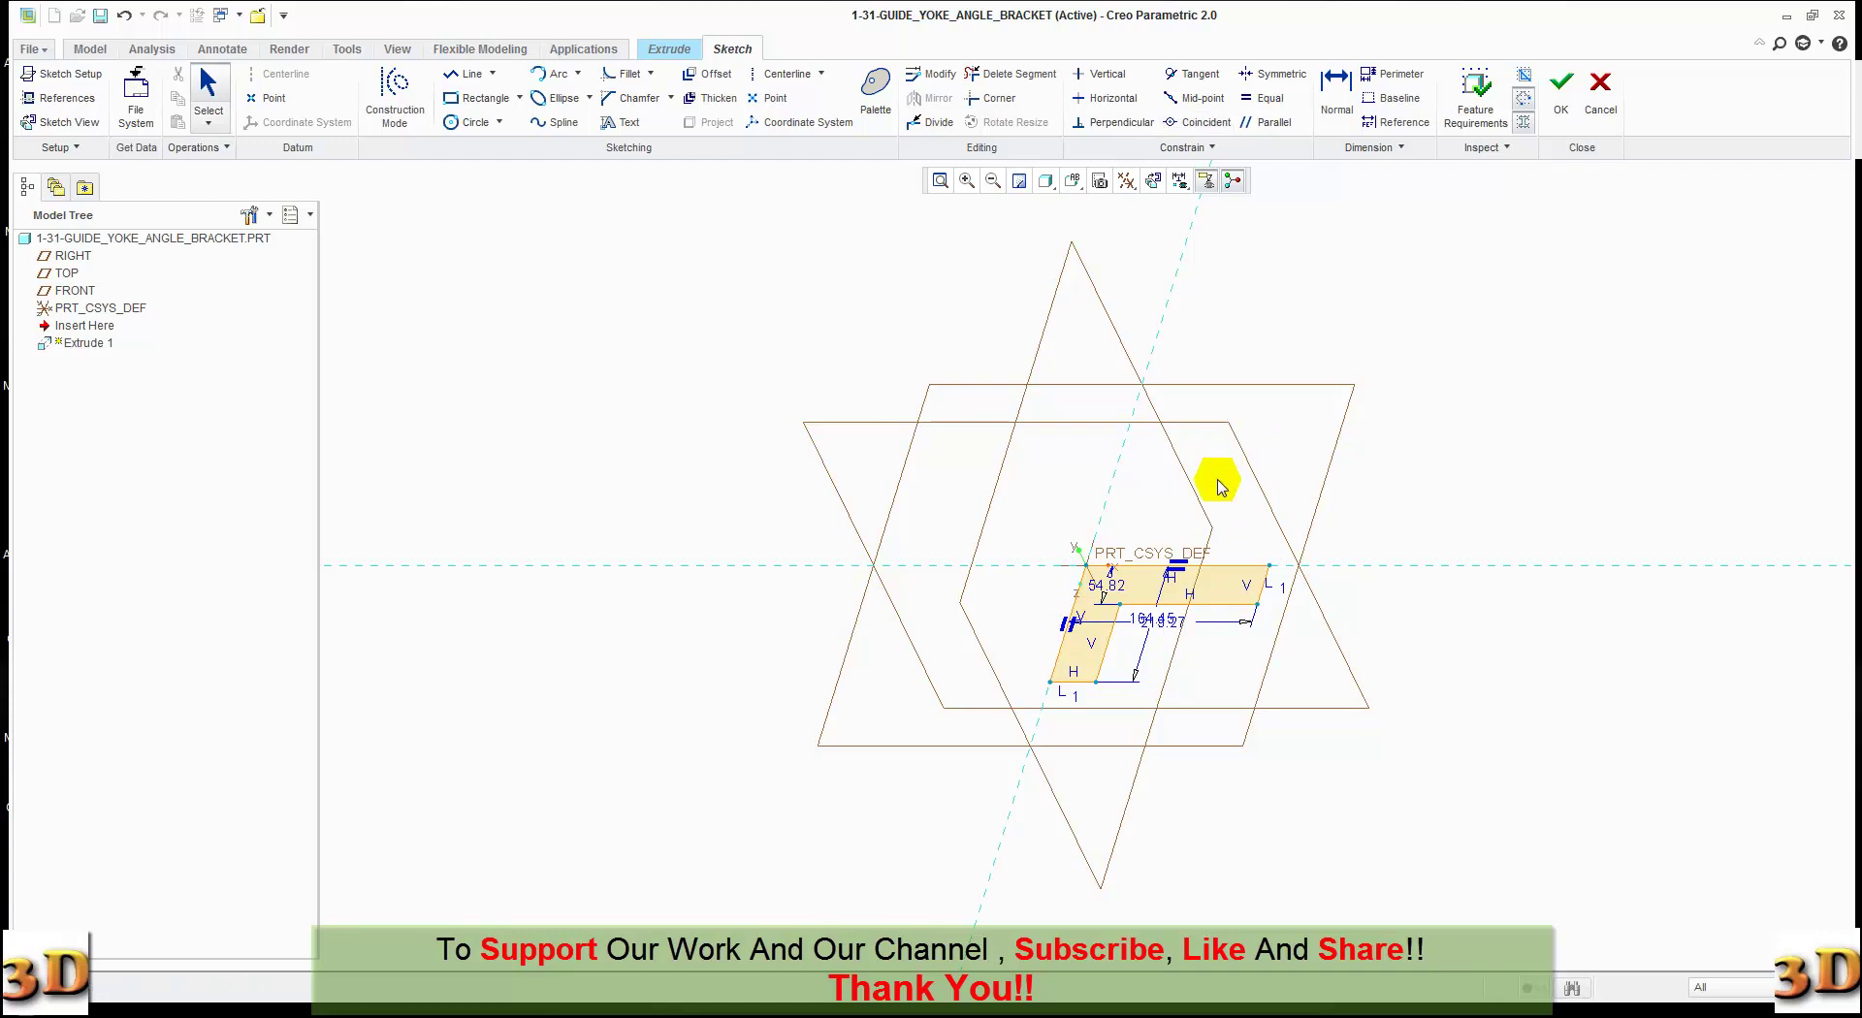
scroll(1217, 482, "down", 1)
scroll(1214, 485, "down", 1)
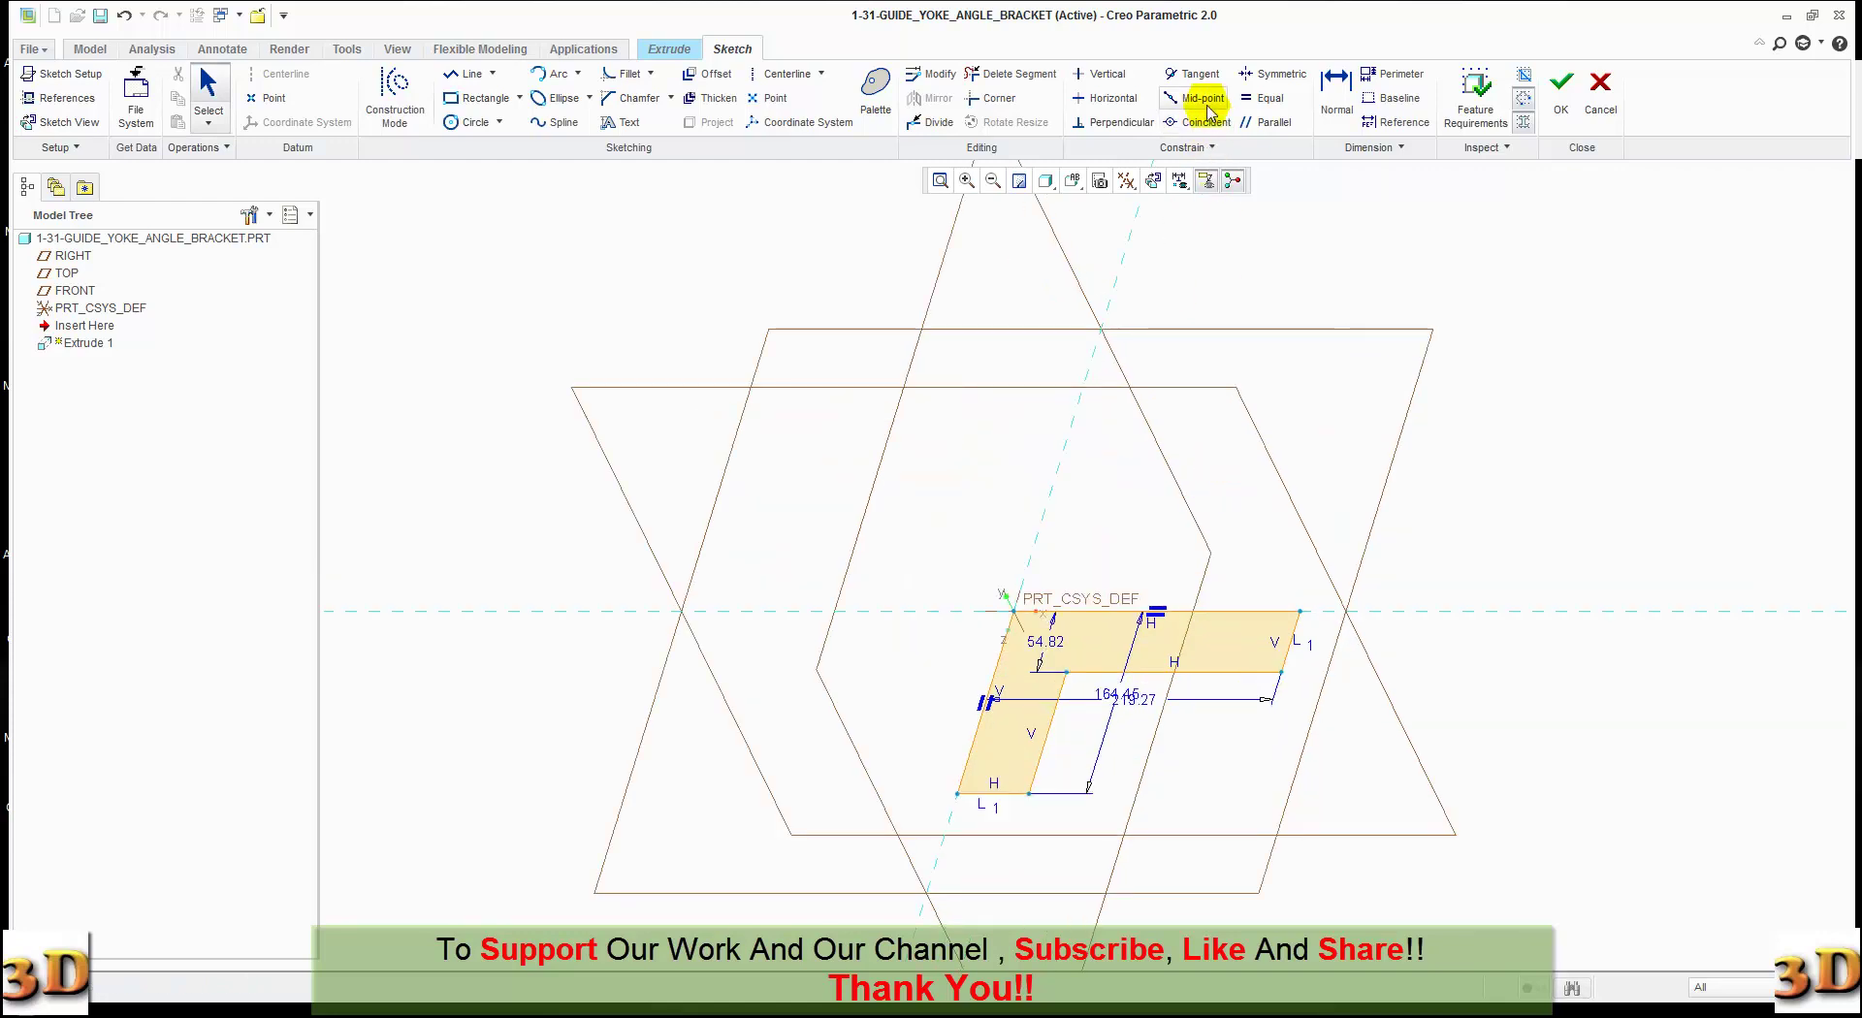
- Apply Equal constraints to the inner horizontal segments and the top edge
left_click(1261, 97)
left_click(1142, 699)
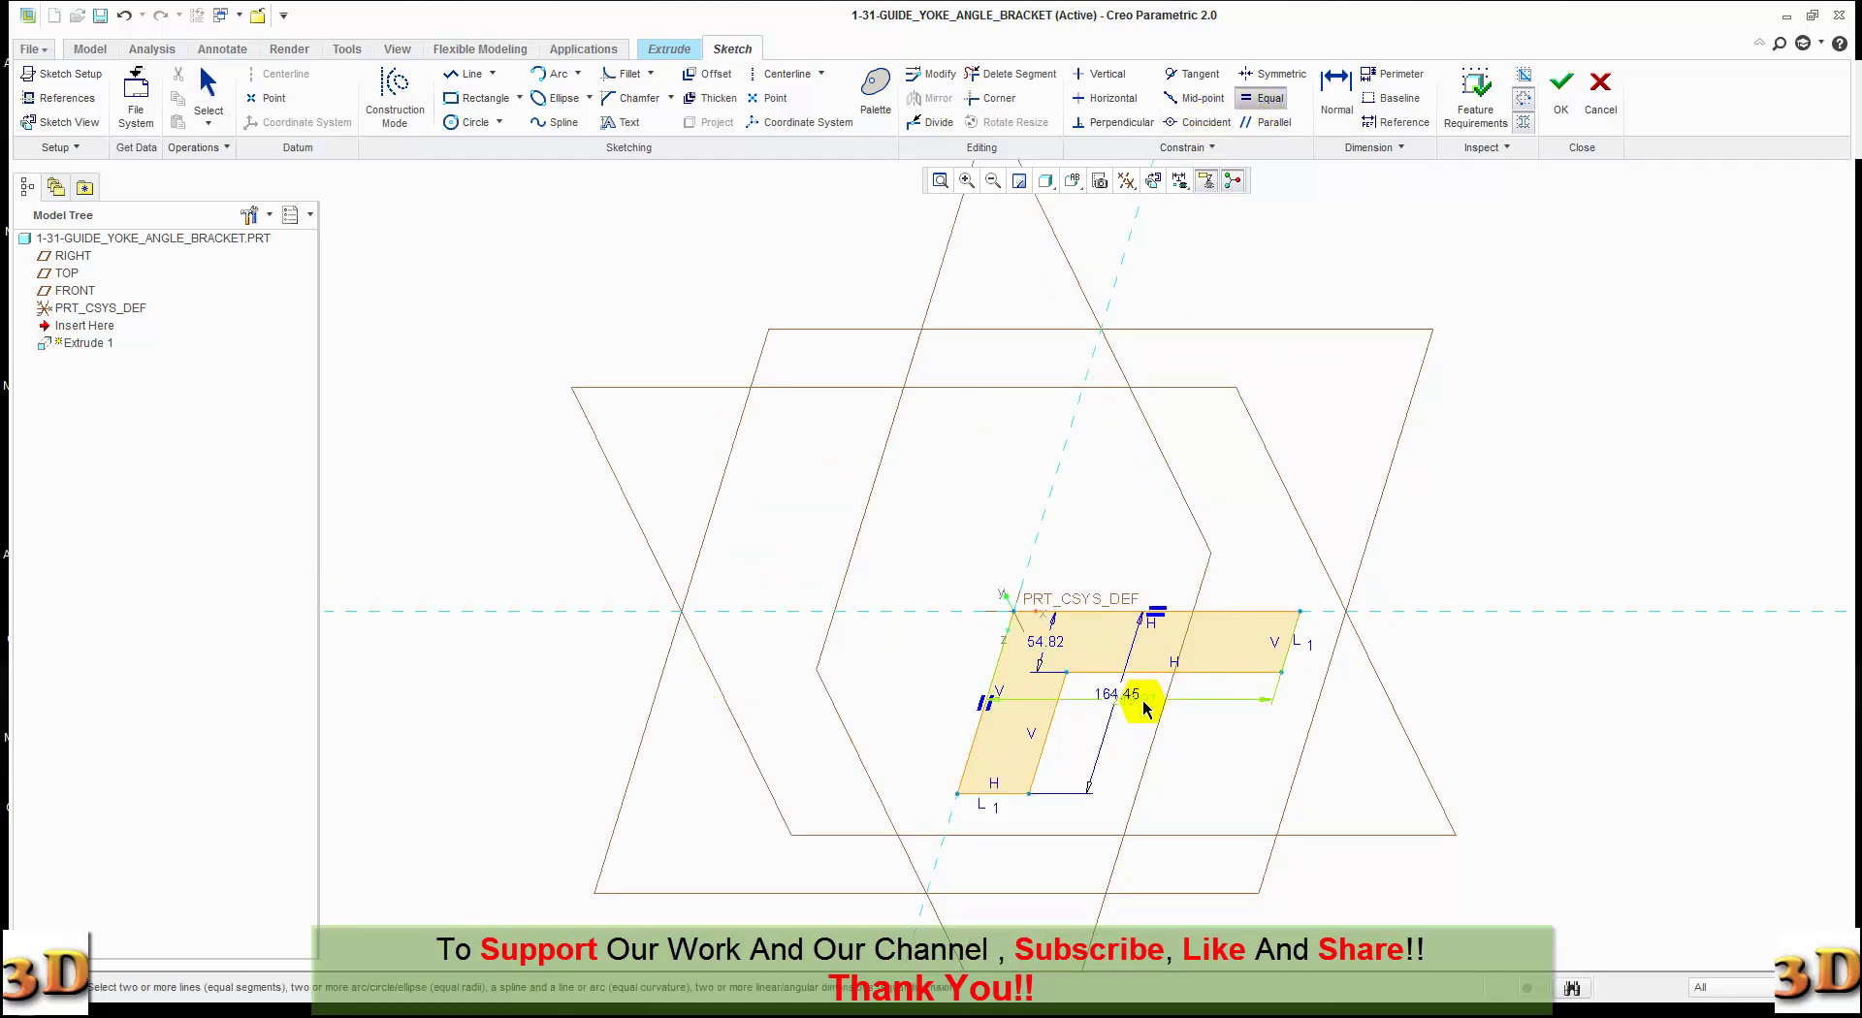
left_click(1124, 695)
left_click(1055, 612)
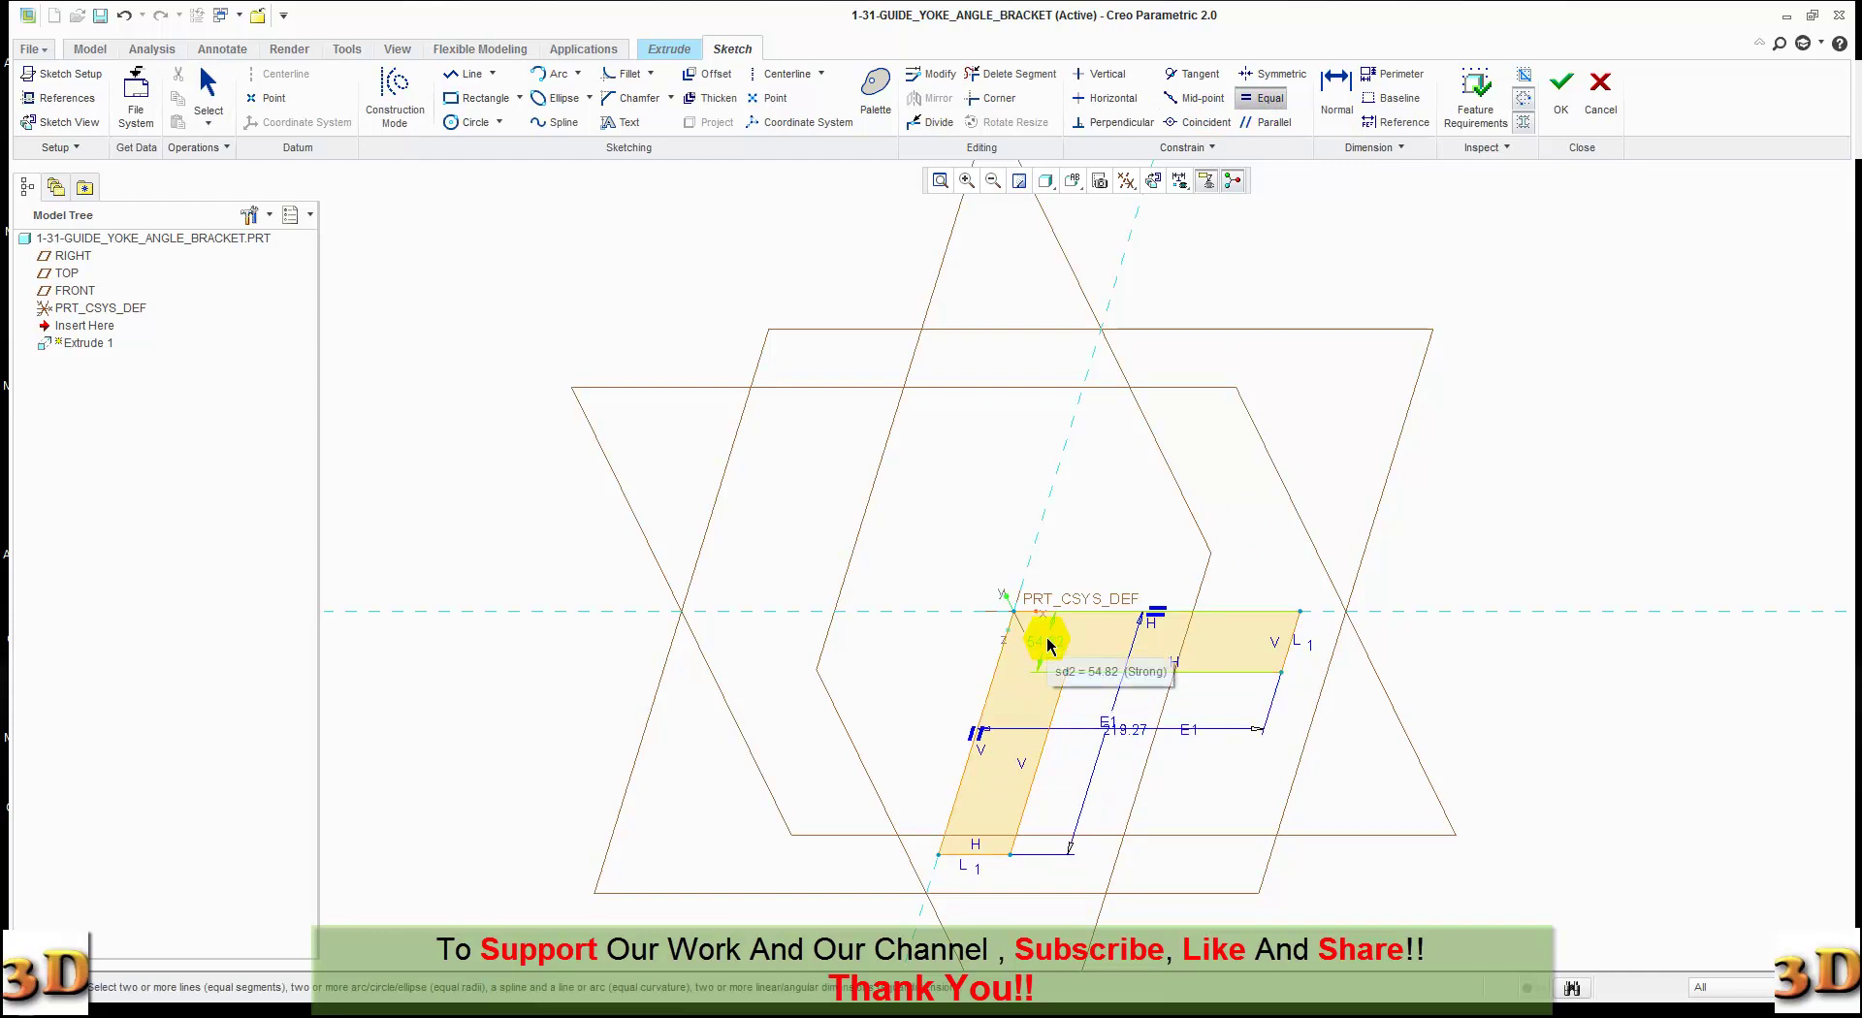
left_click(1048, 645)
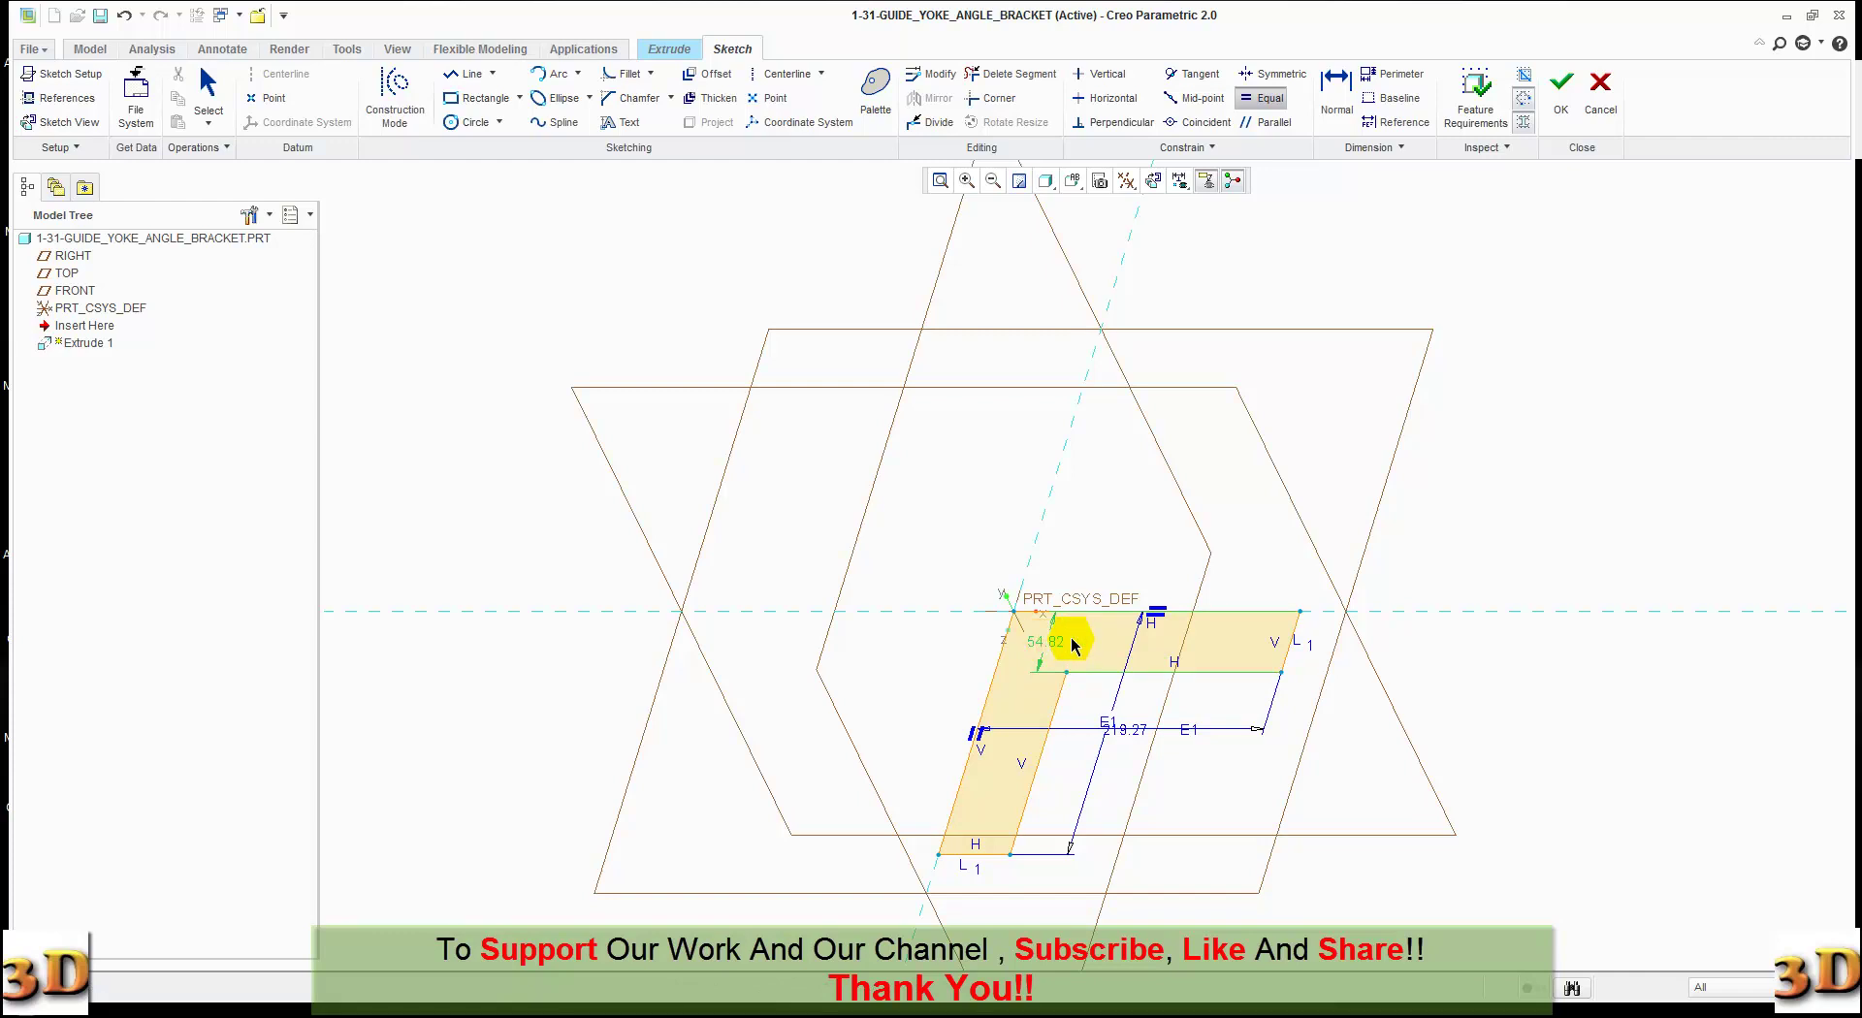
middle_click(1081, 552)
- Change the 54.82 thickness dimension to 2.00 and the 219.27 length dimension to 11.00
double_click(1047, 640)
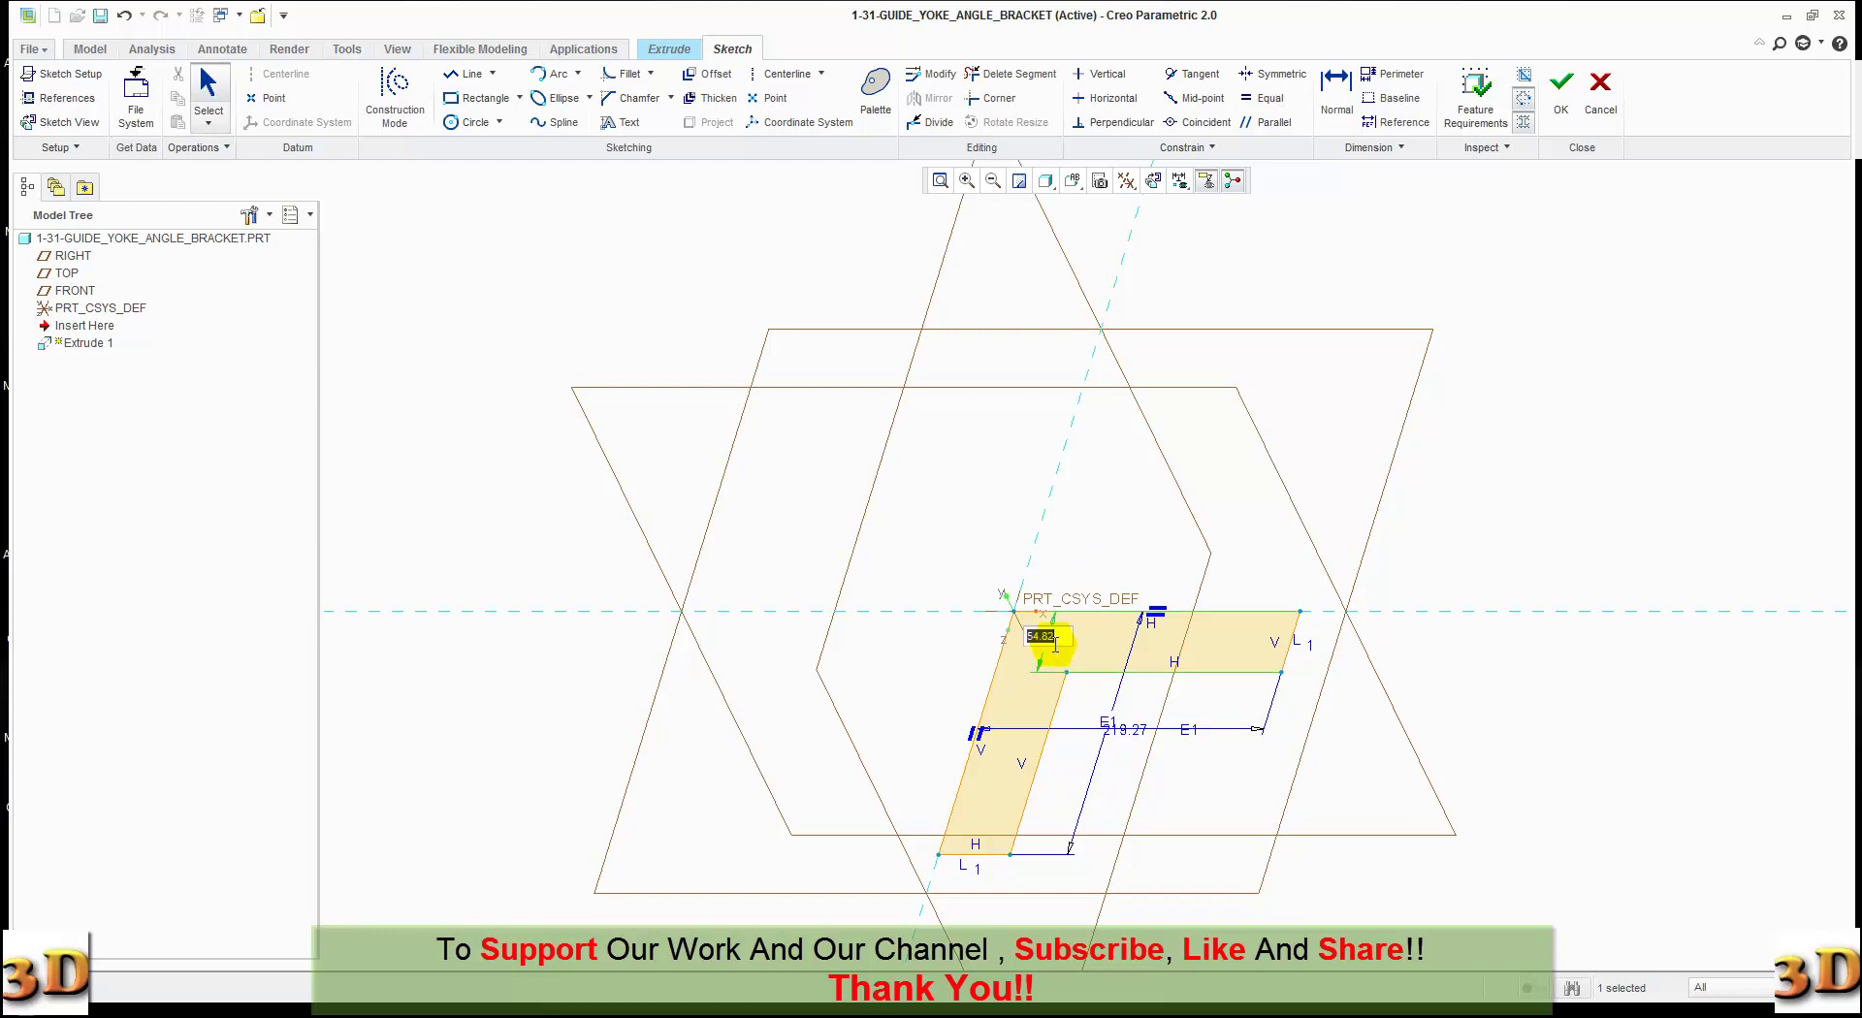
type("2")
key("Return")
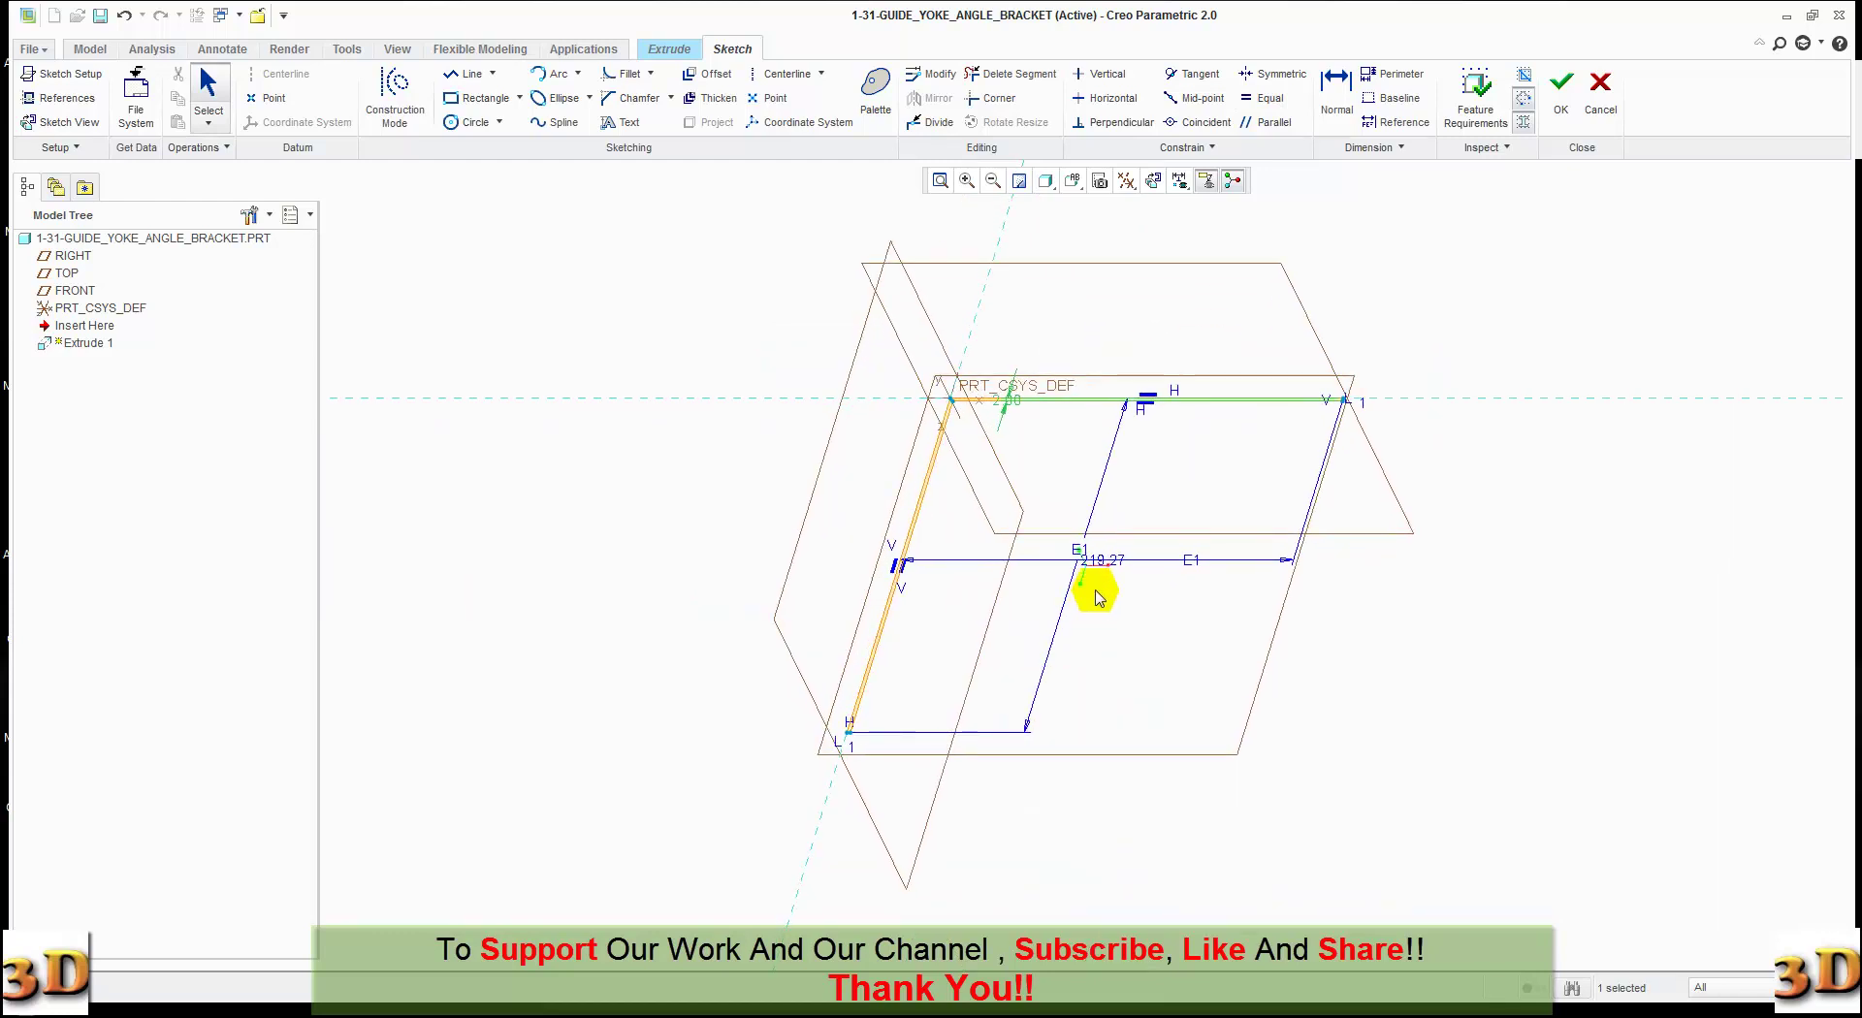
double_click(1111, 562)
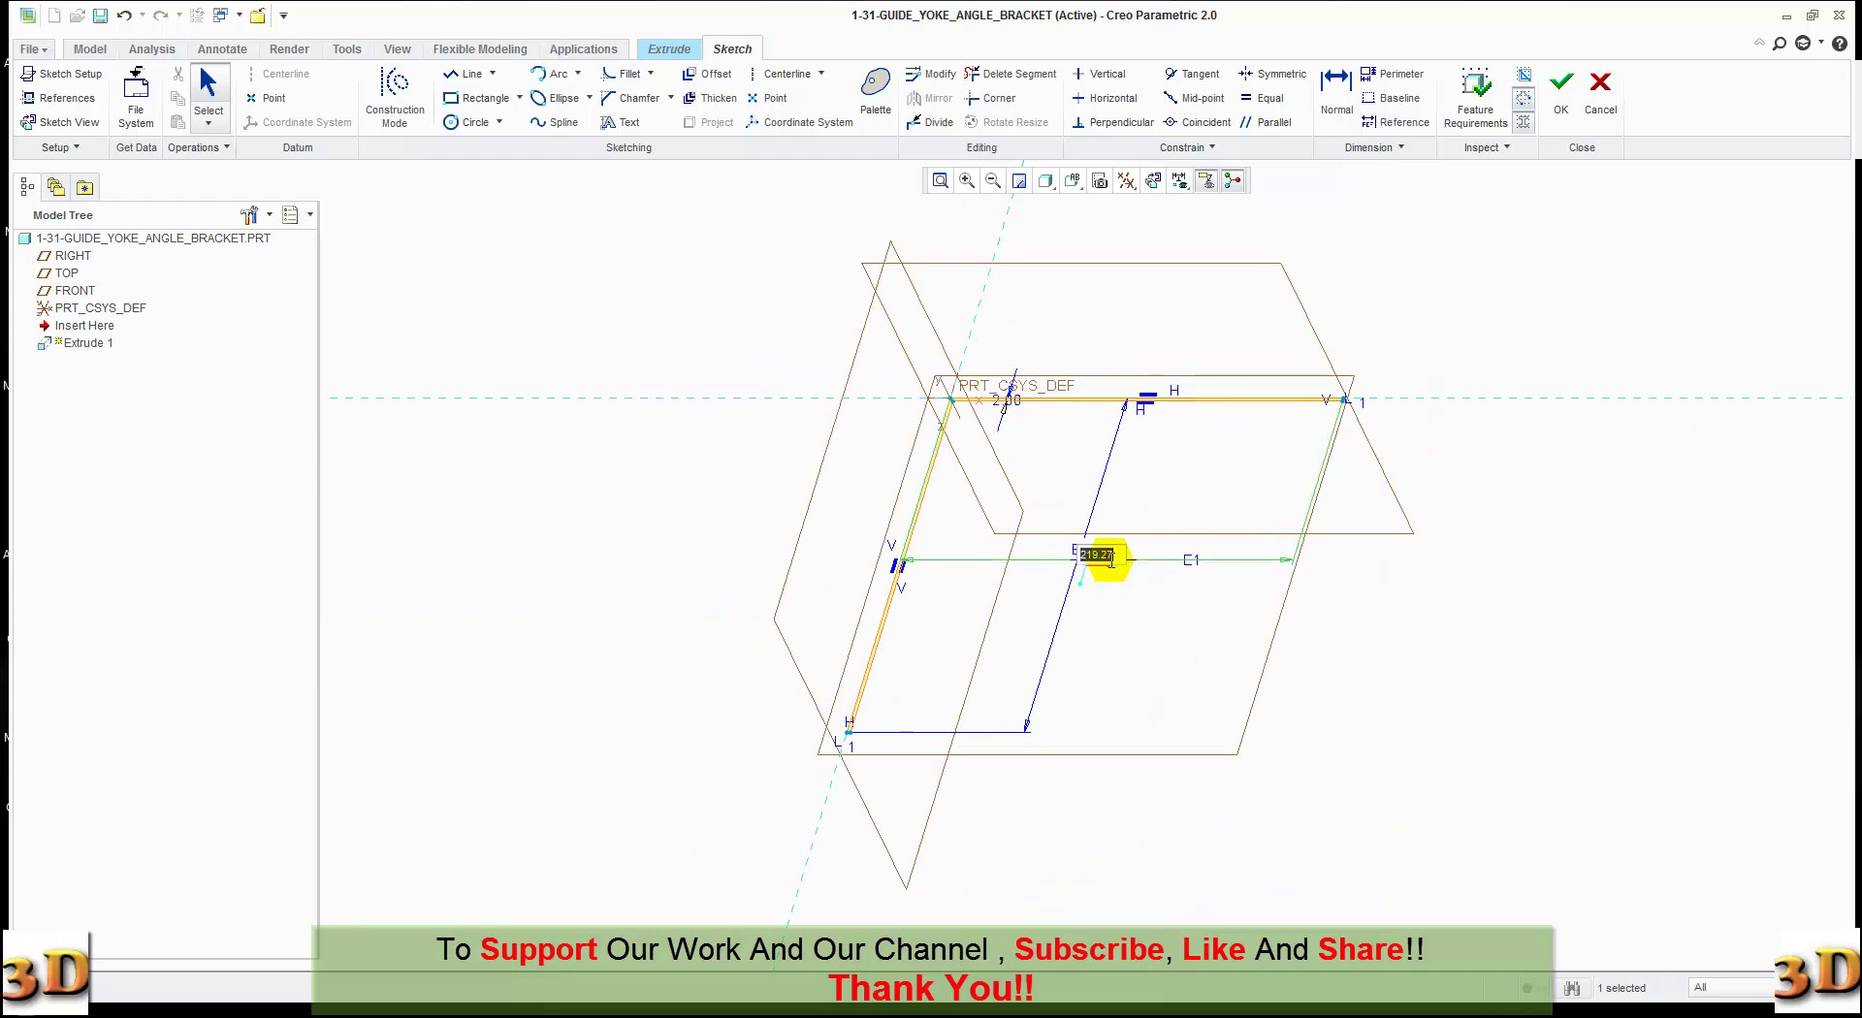
type("11")
key("Return")
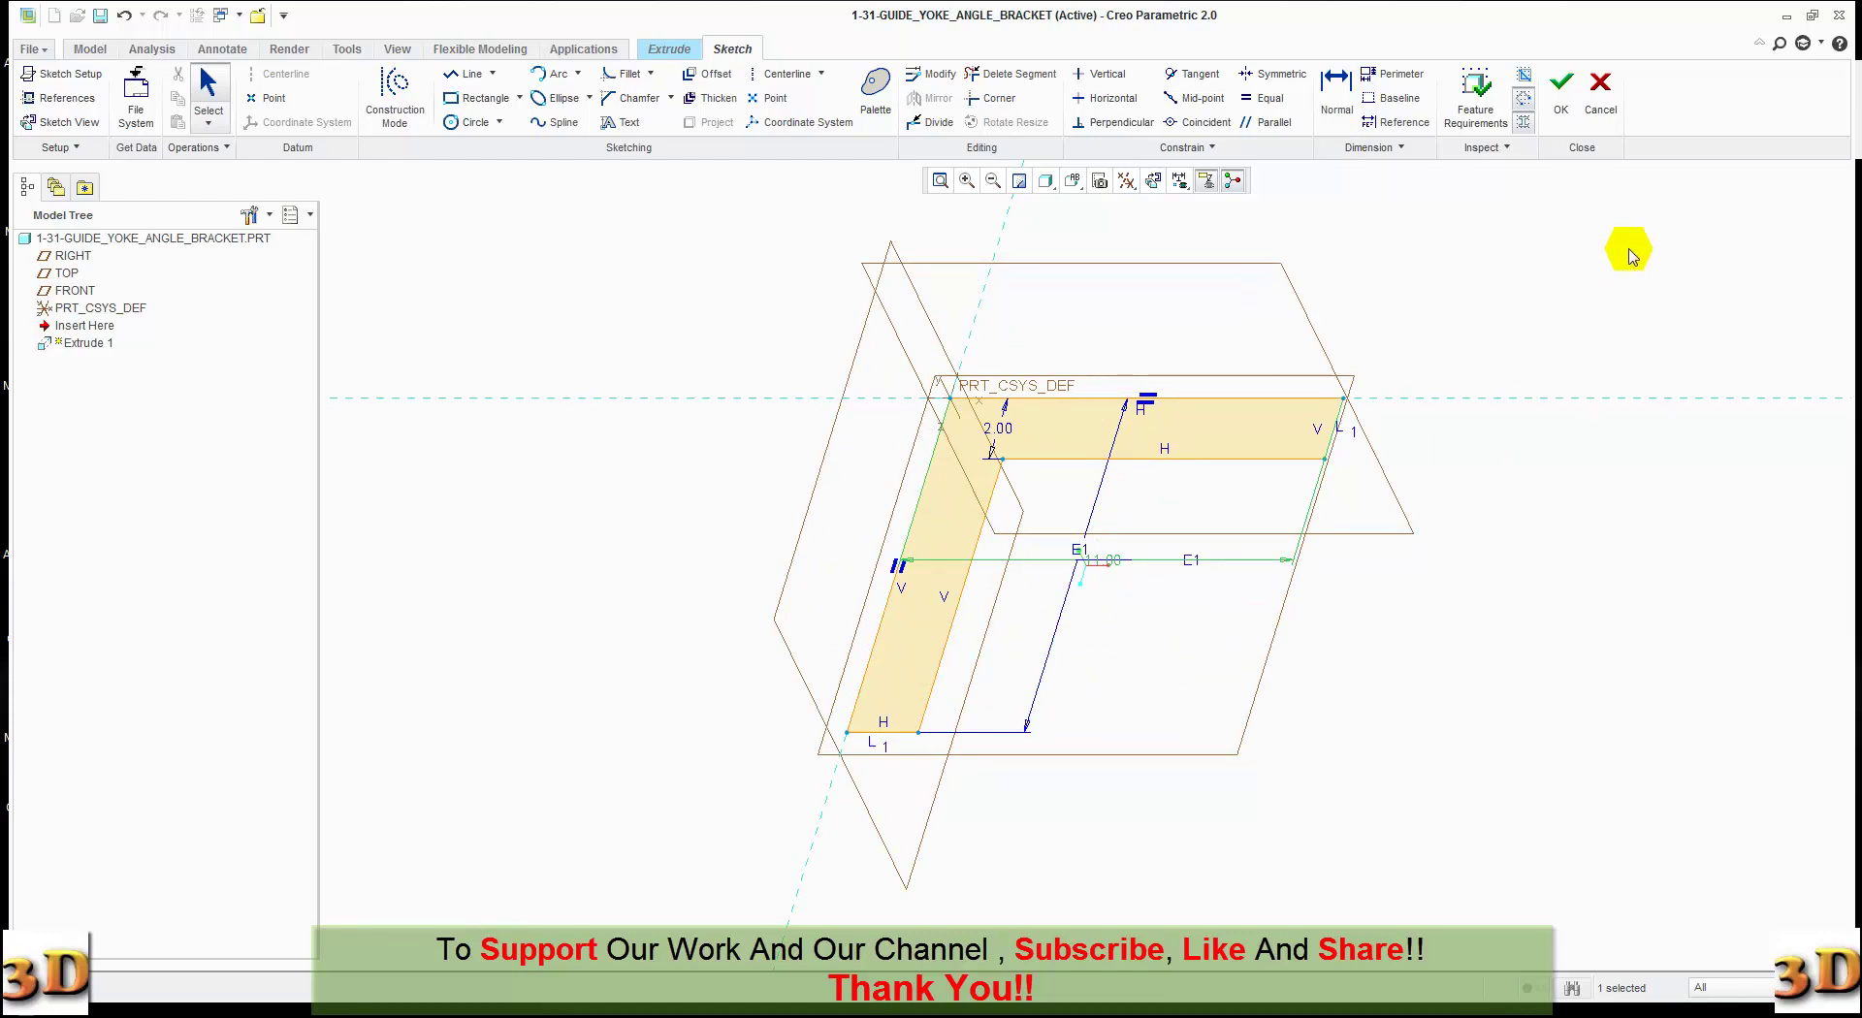
- Extrude the finished L-profile sketch symmetrically to a depth of 18.00 as a solid
left_click(1561, 92)
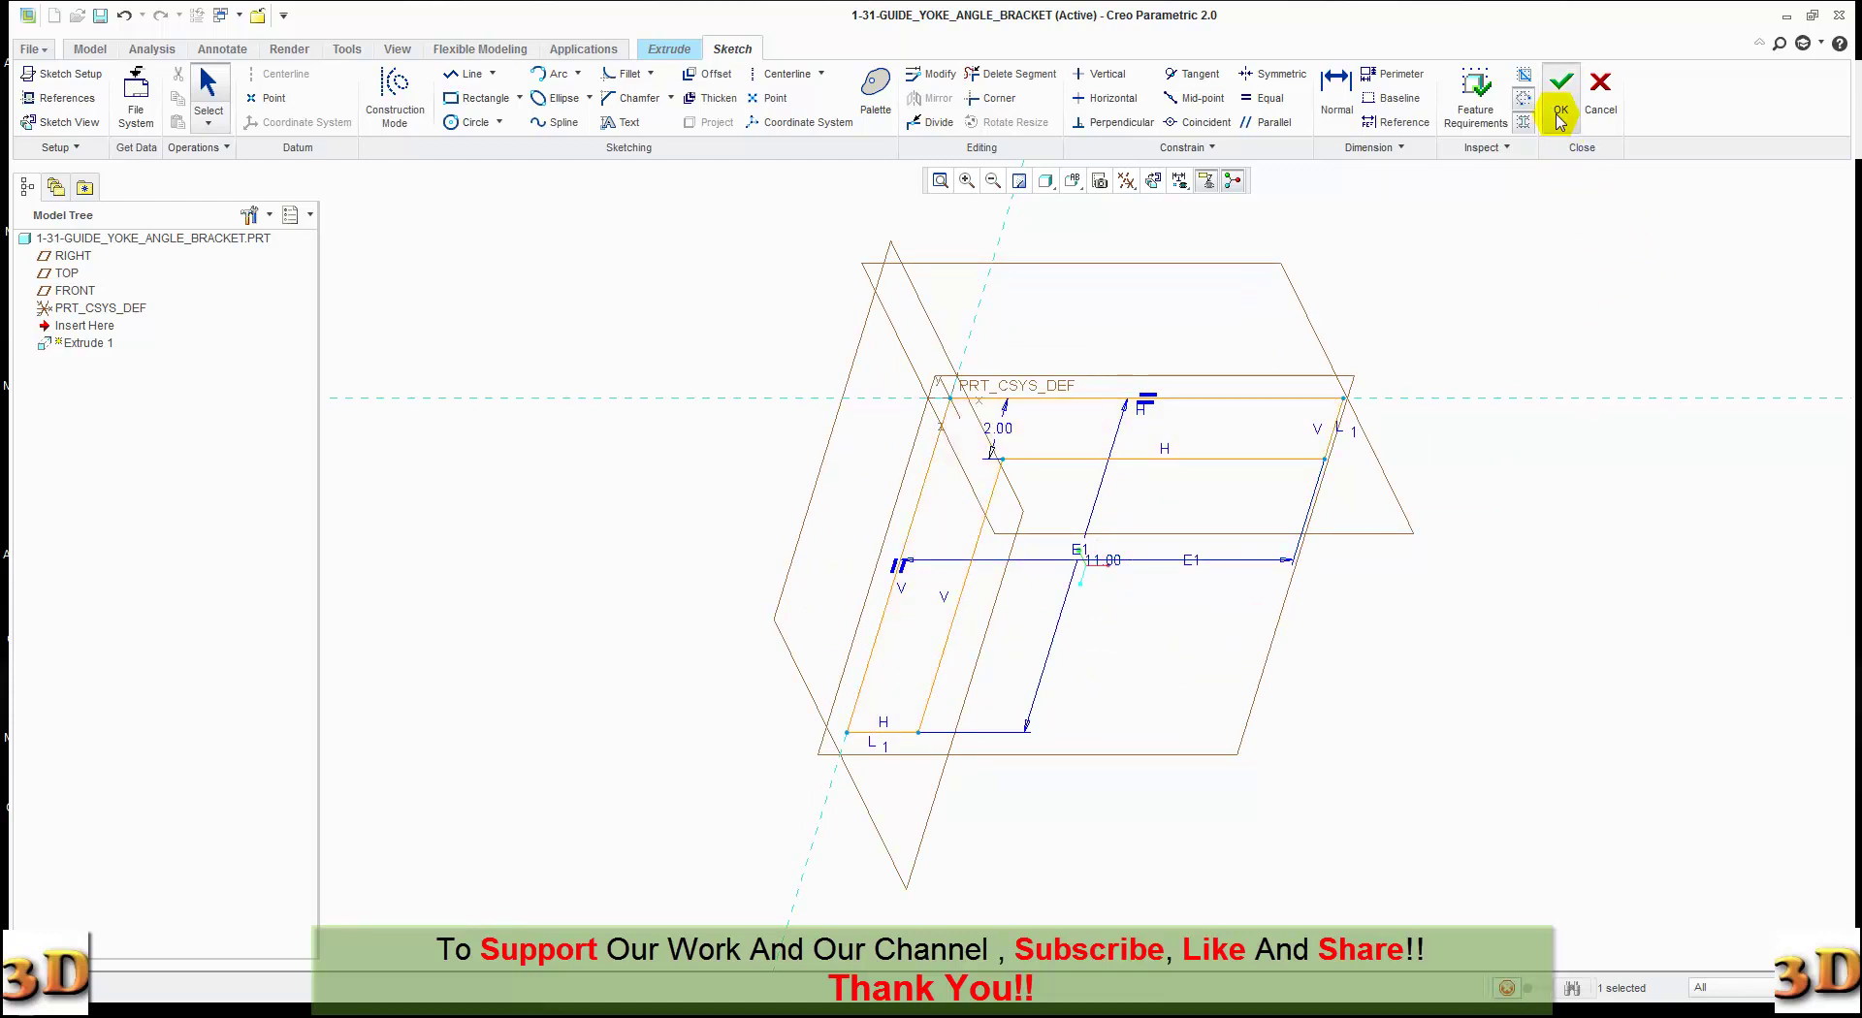
left_click(116, 98)
left_click(98, 155)
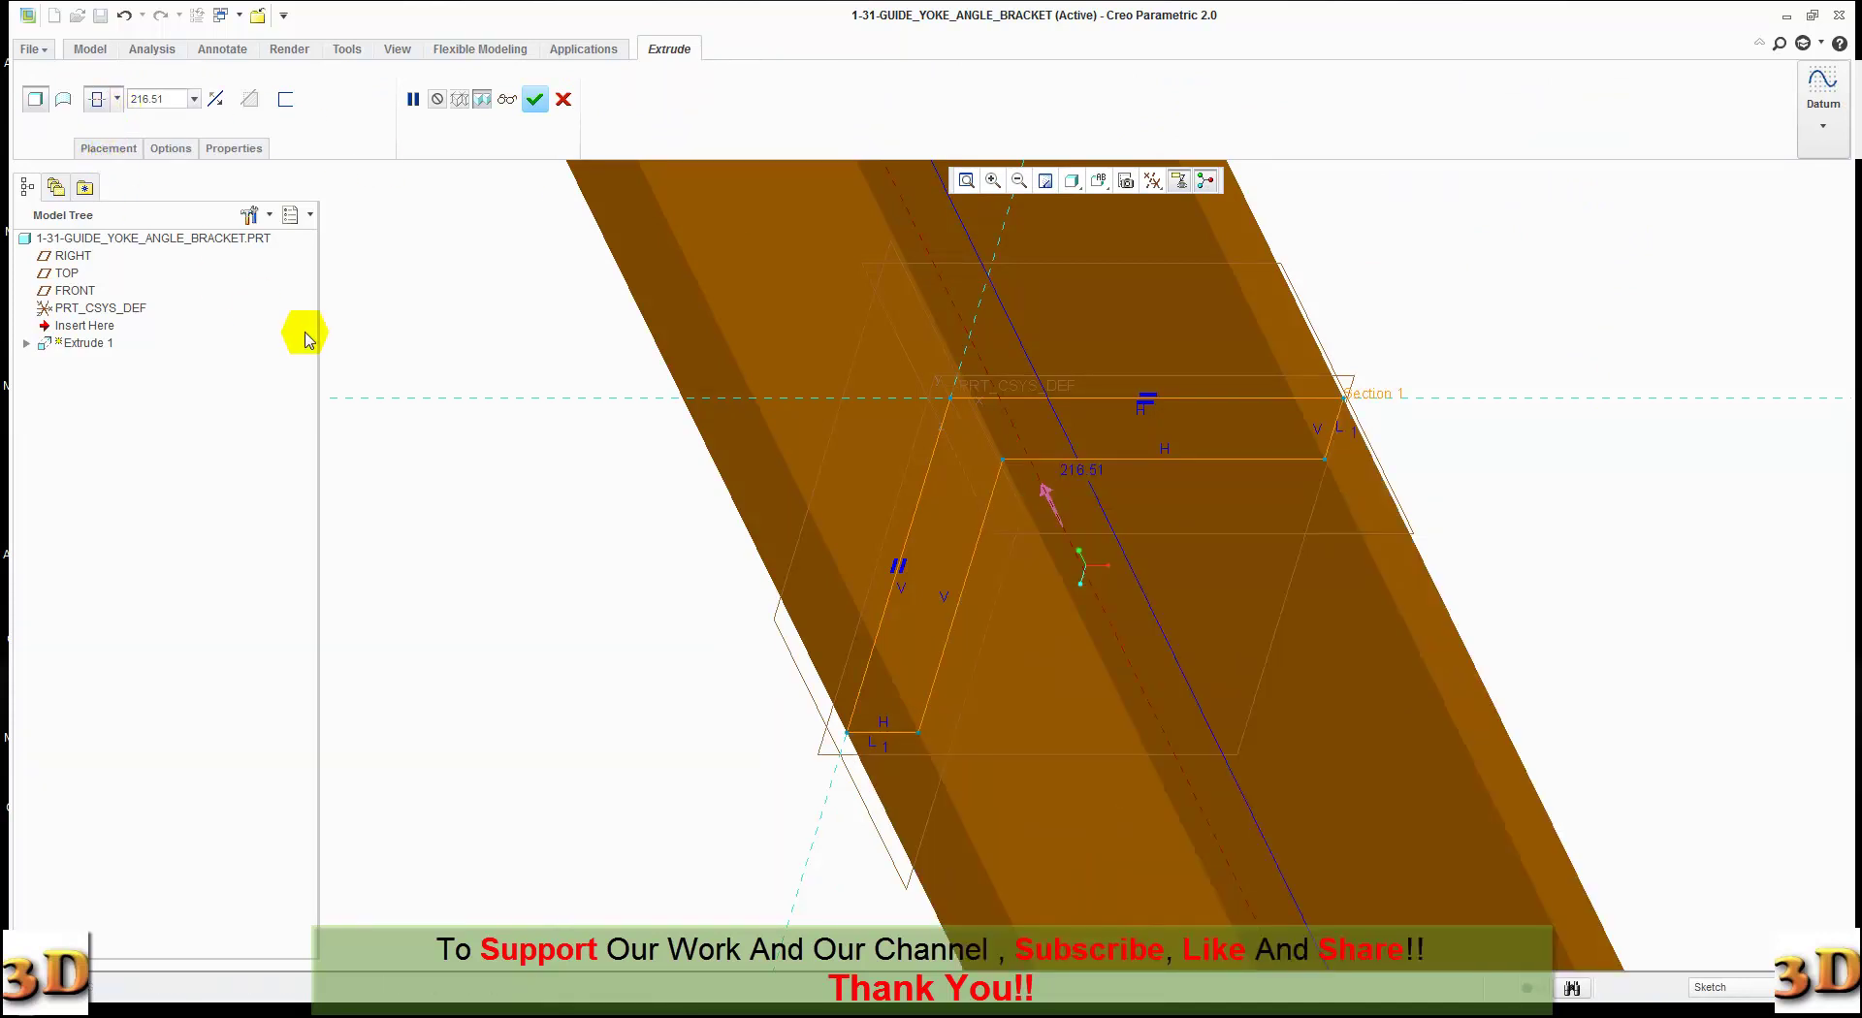
double_click(172, 100)
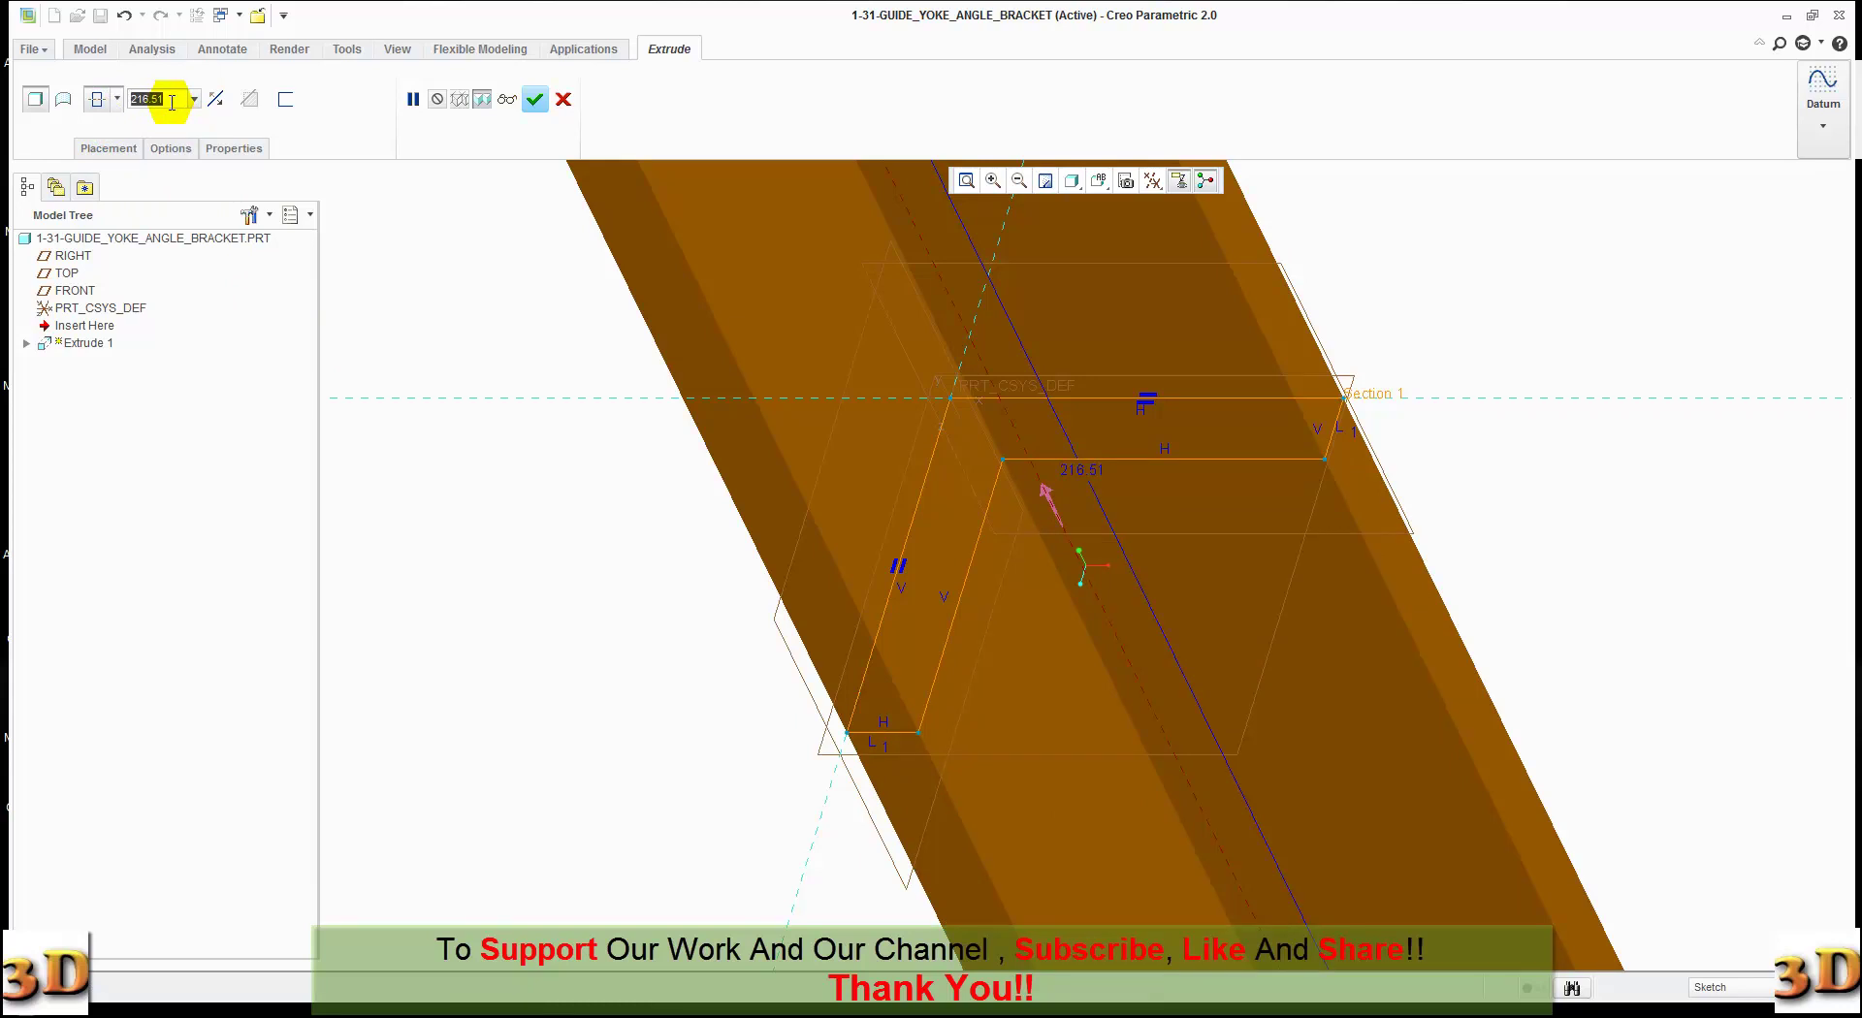
type("18")
key("Return")
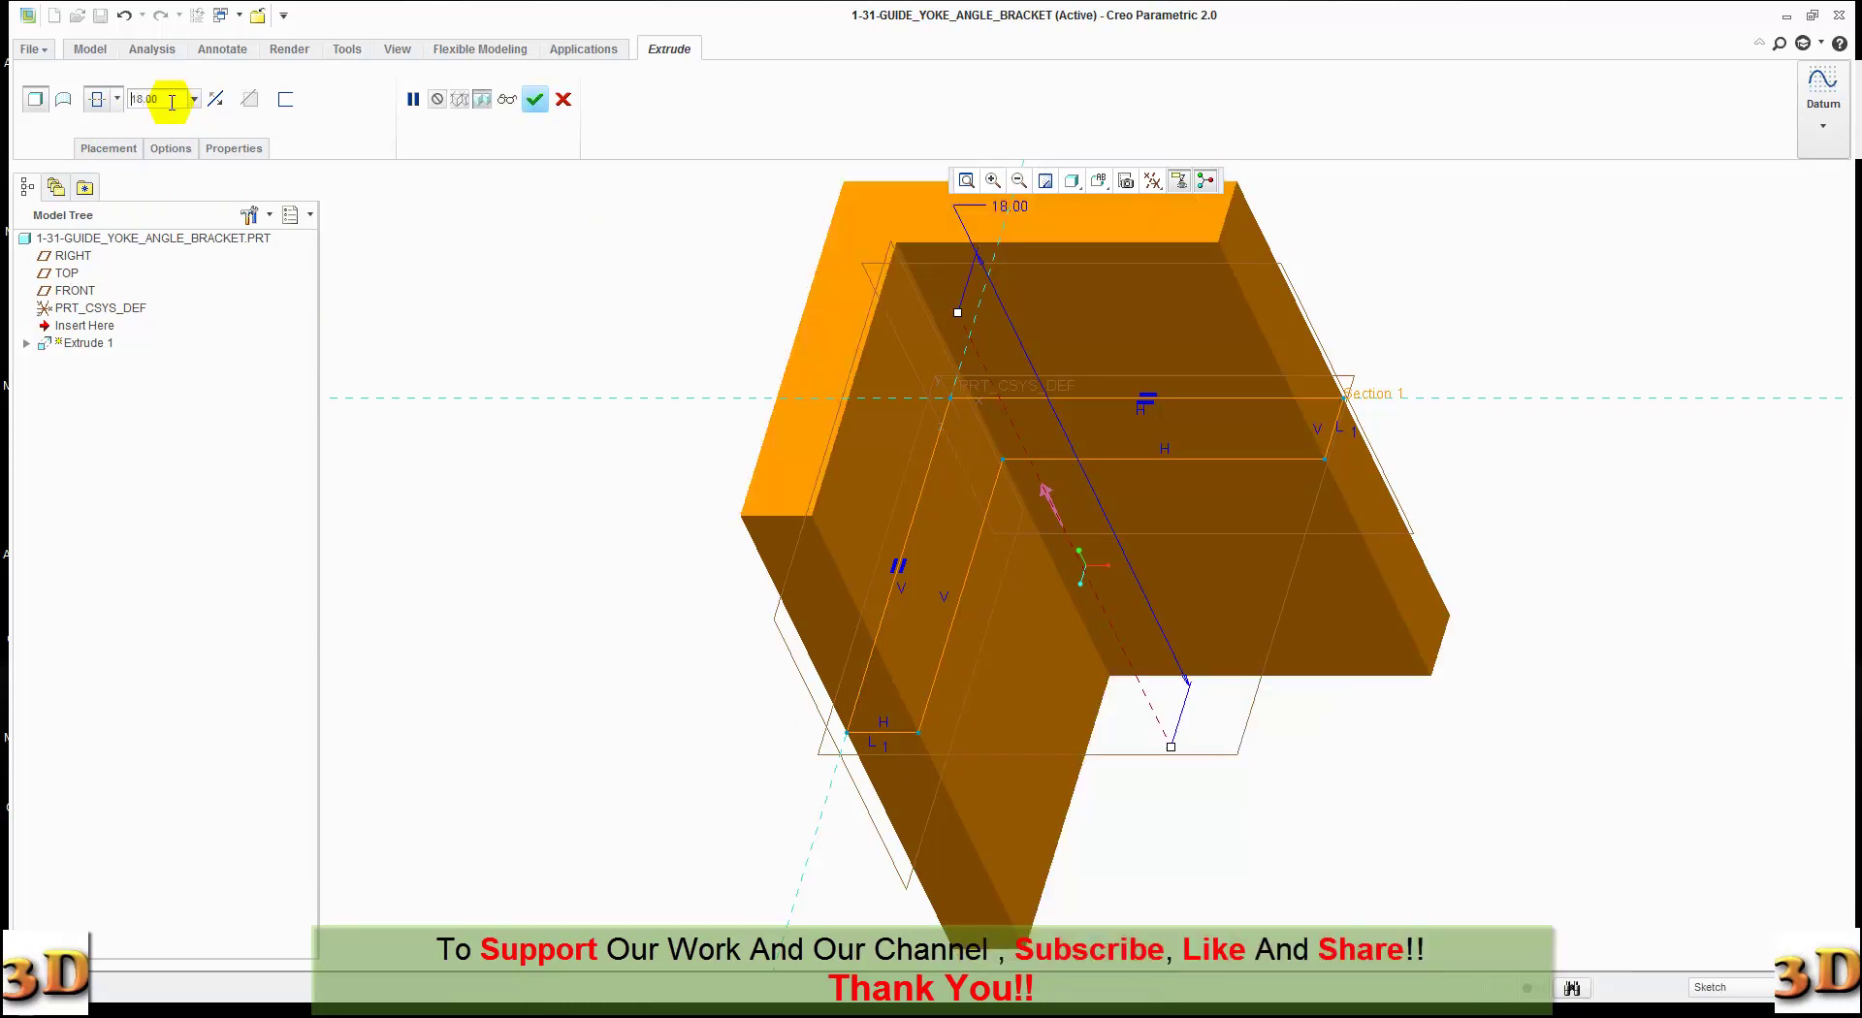
left_click(535, 99)
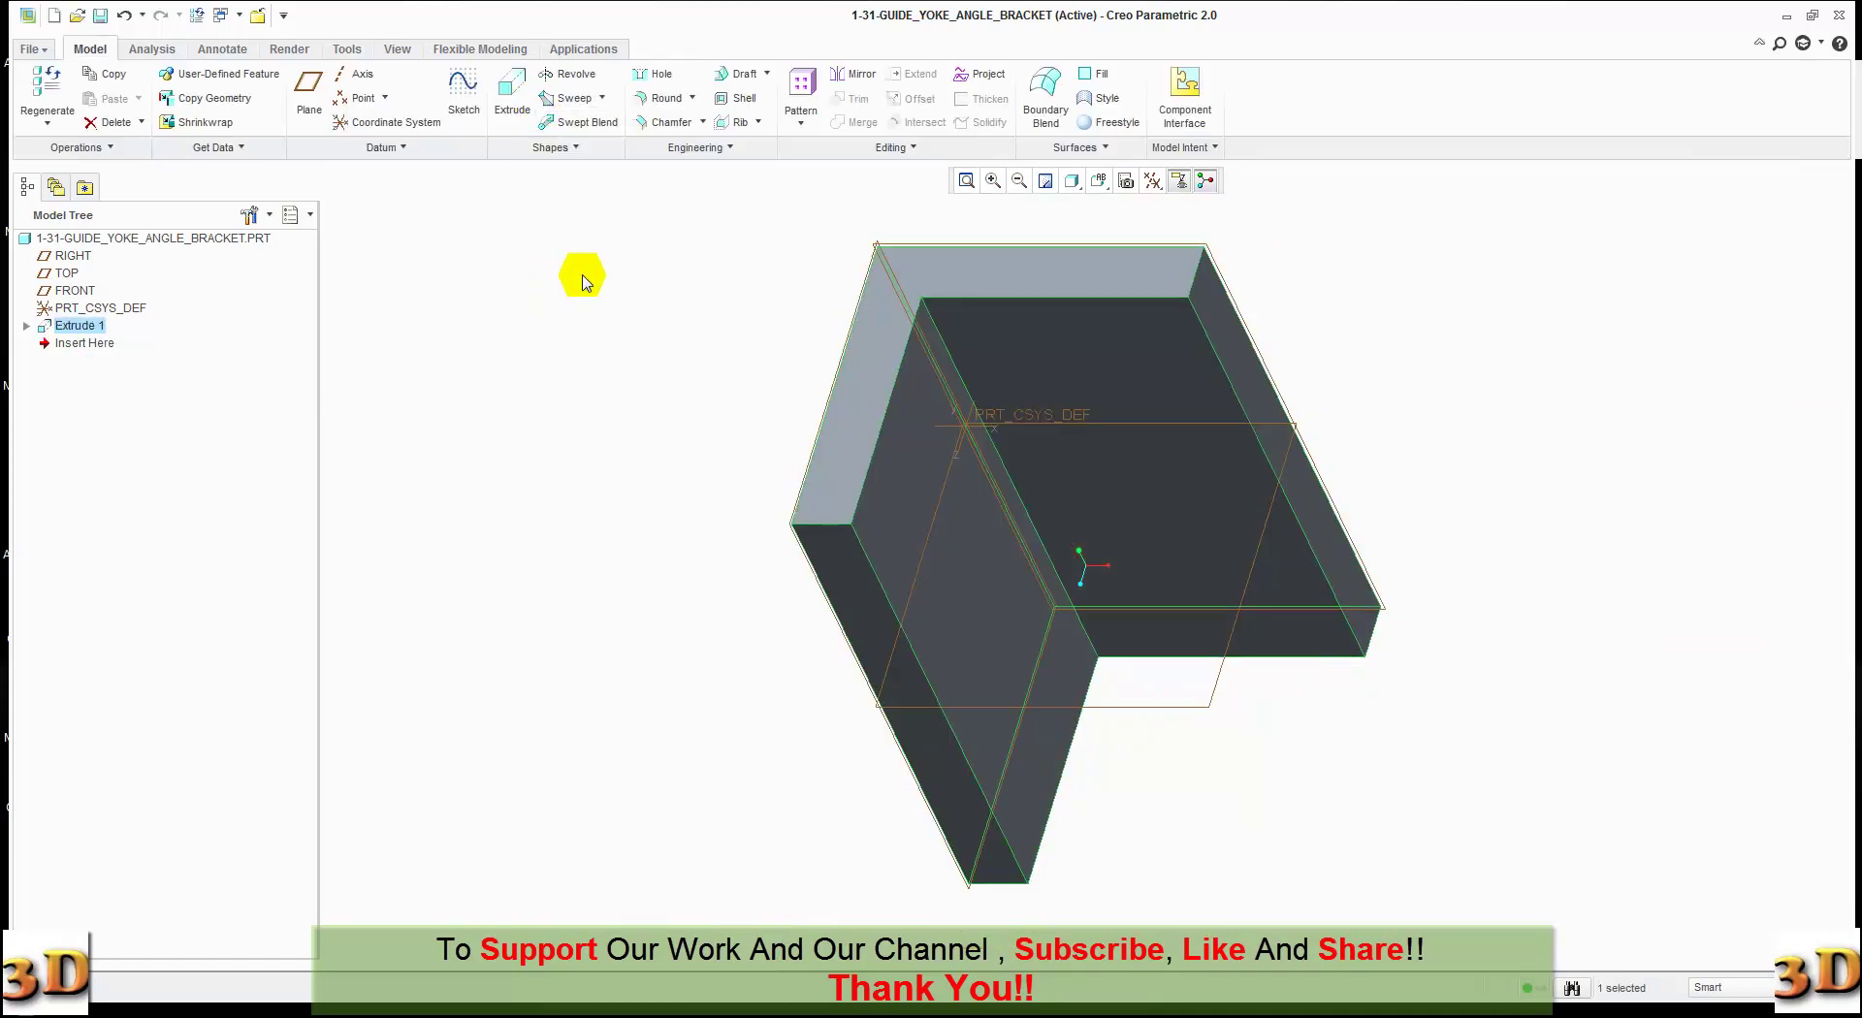
- Add a 1.00-radius round to the top-right, left, right and bottom outer edges
left_click(651, 97)
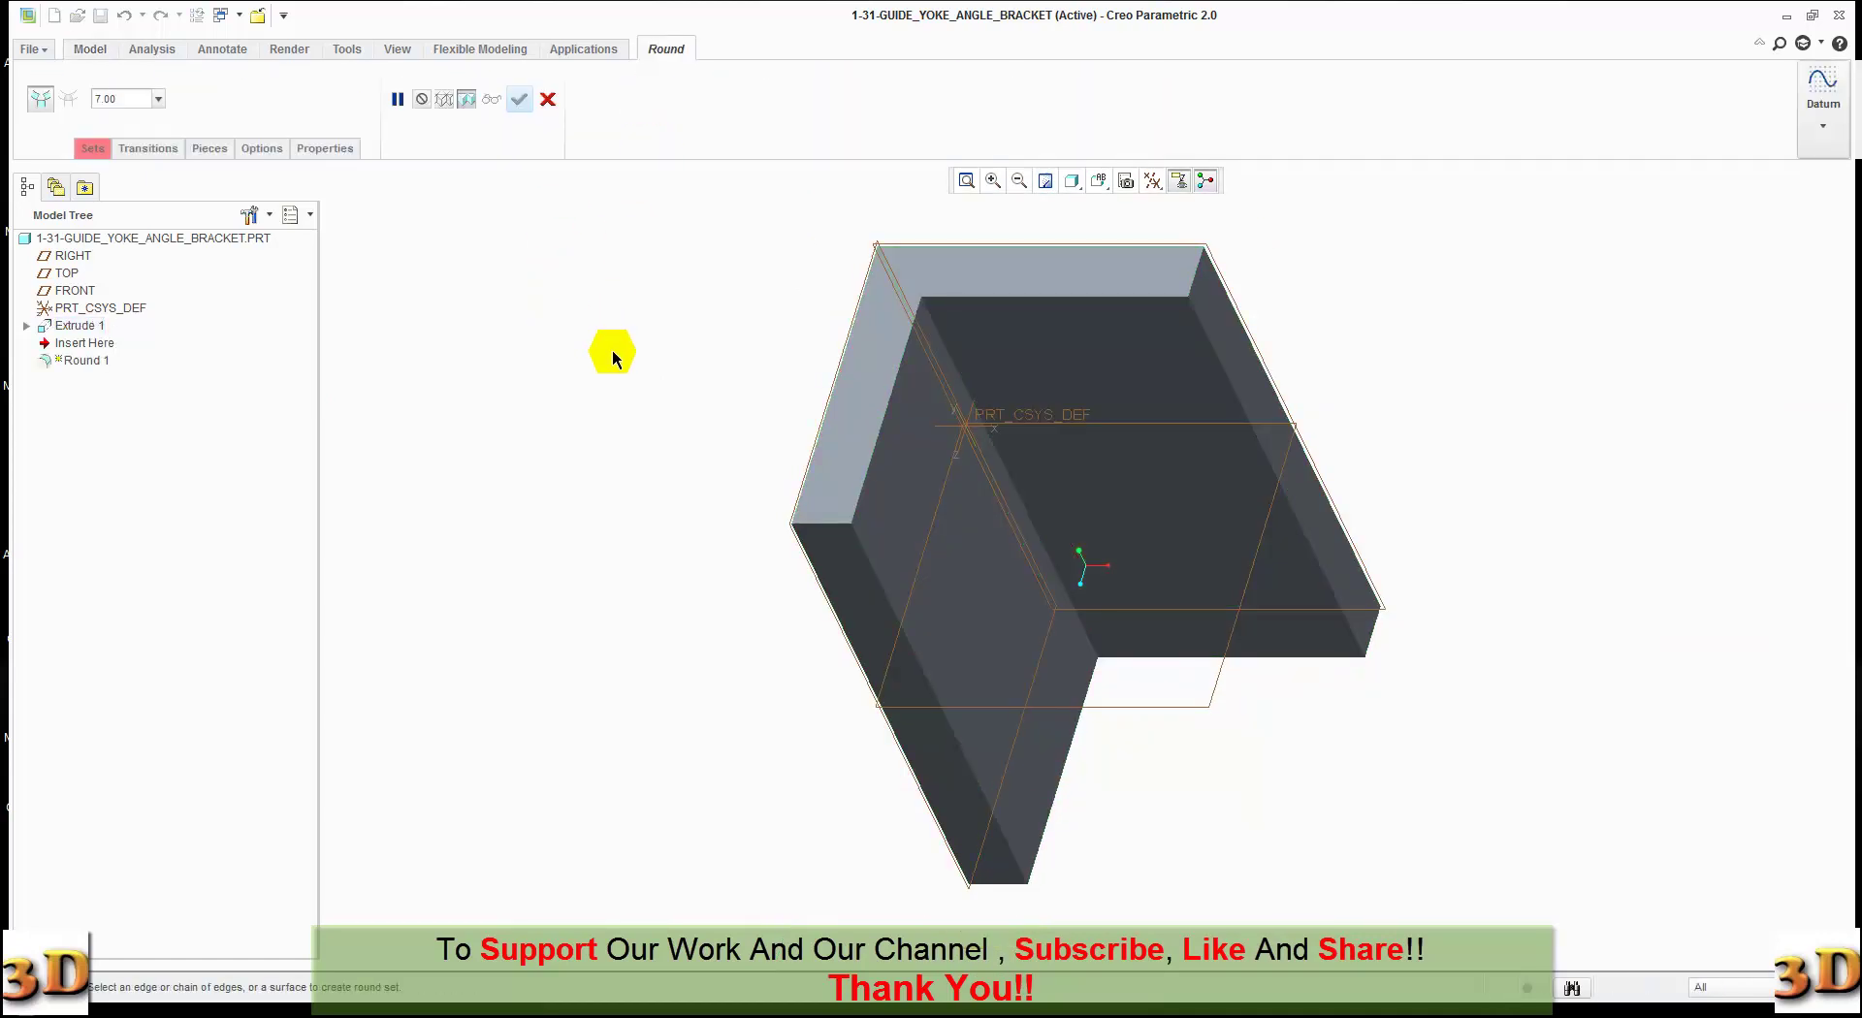
type("1")
key("Return")
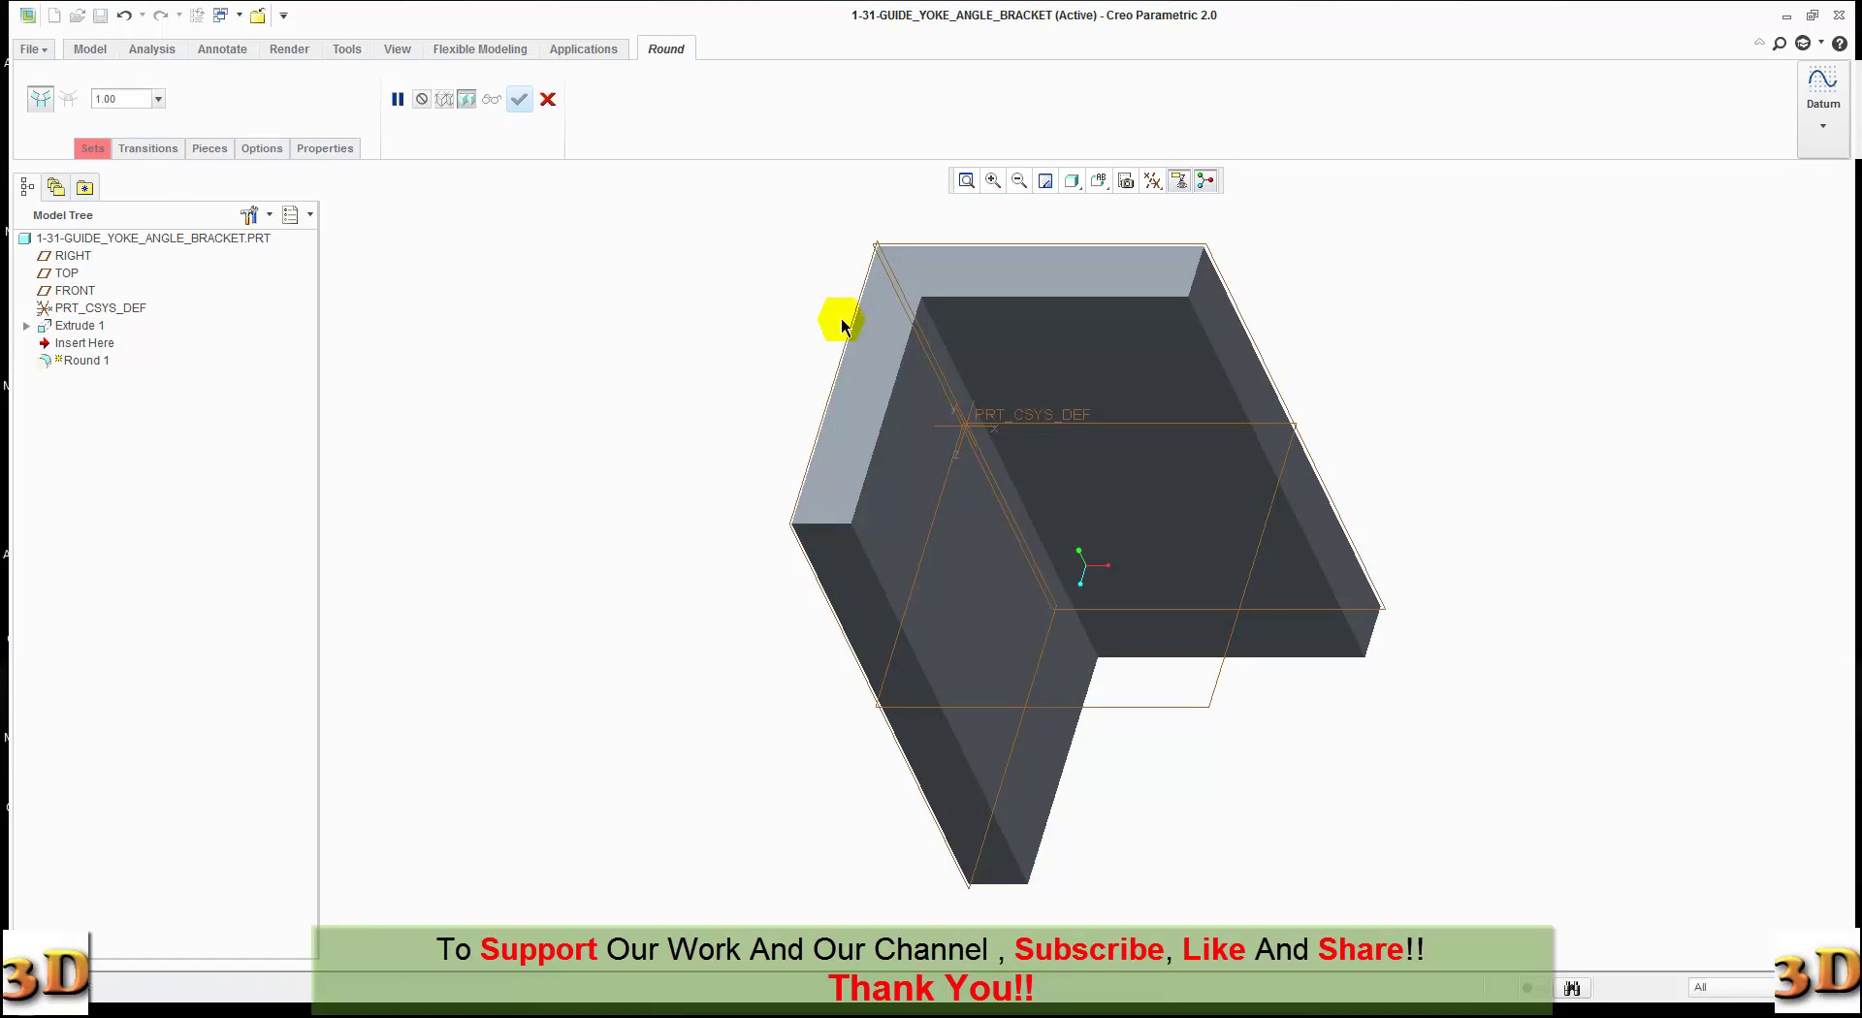
left_click(1201, 281)
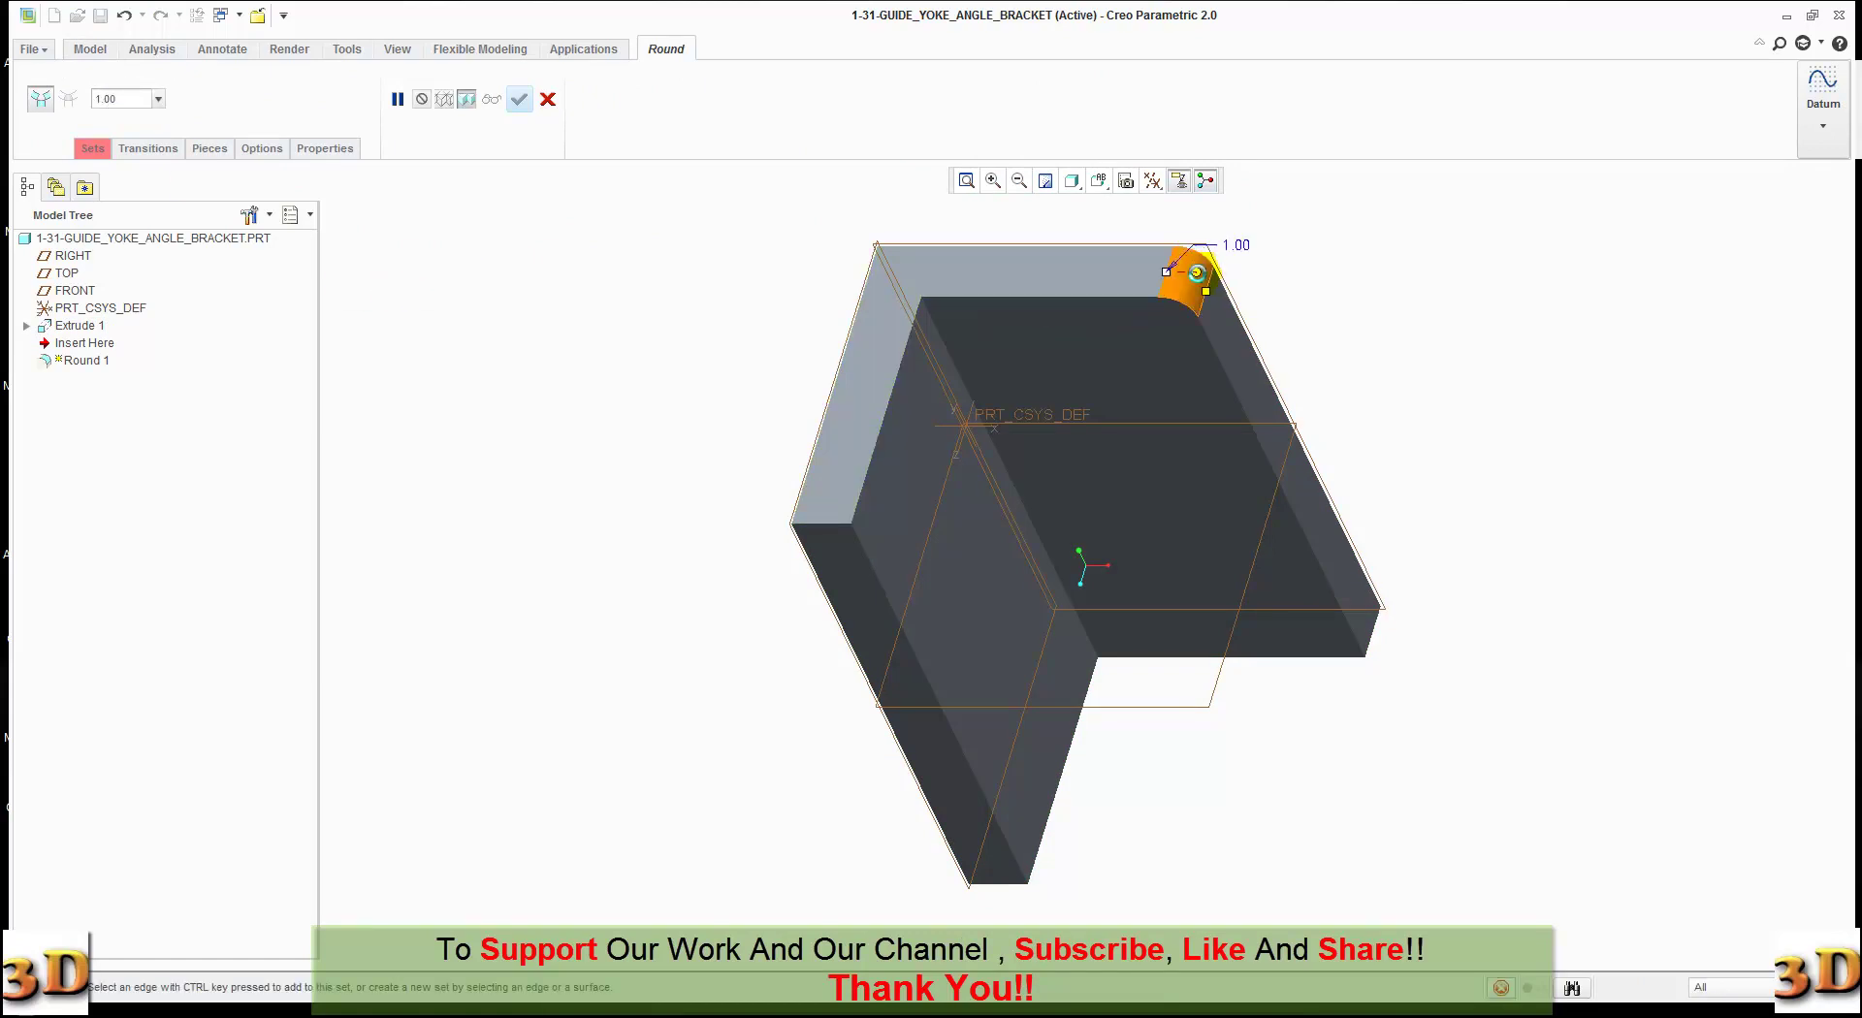
left_click(810, 528, "ctrl")
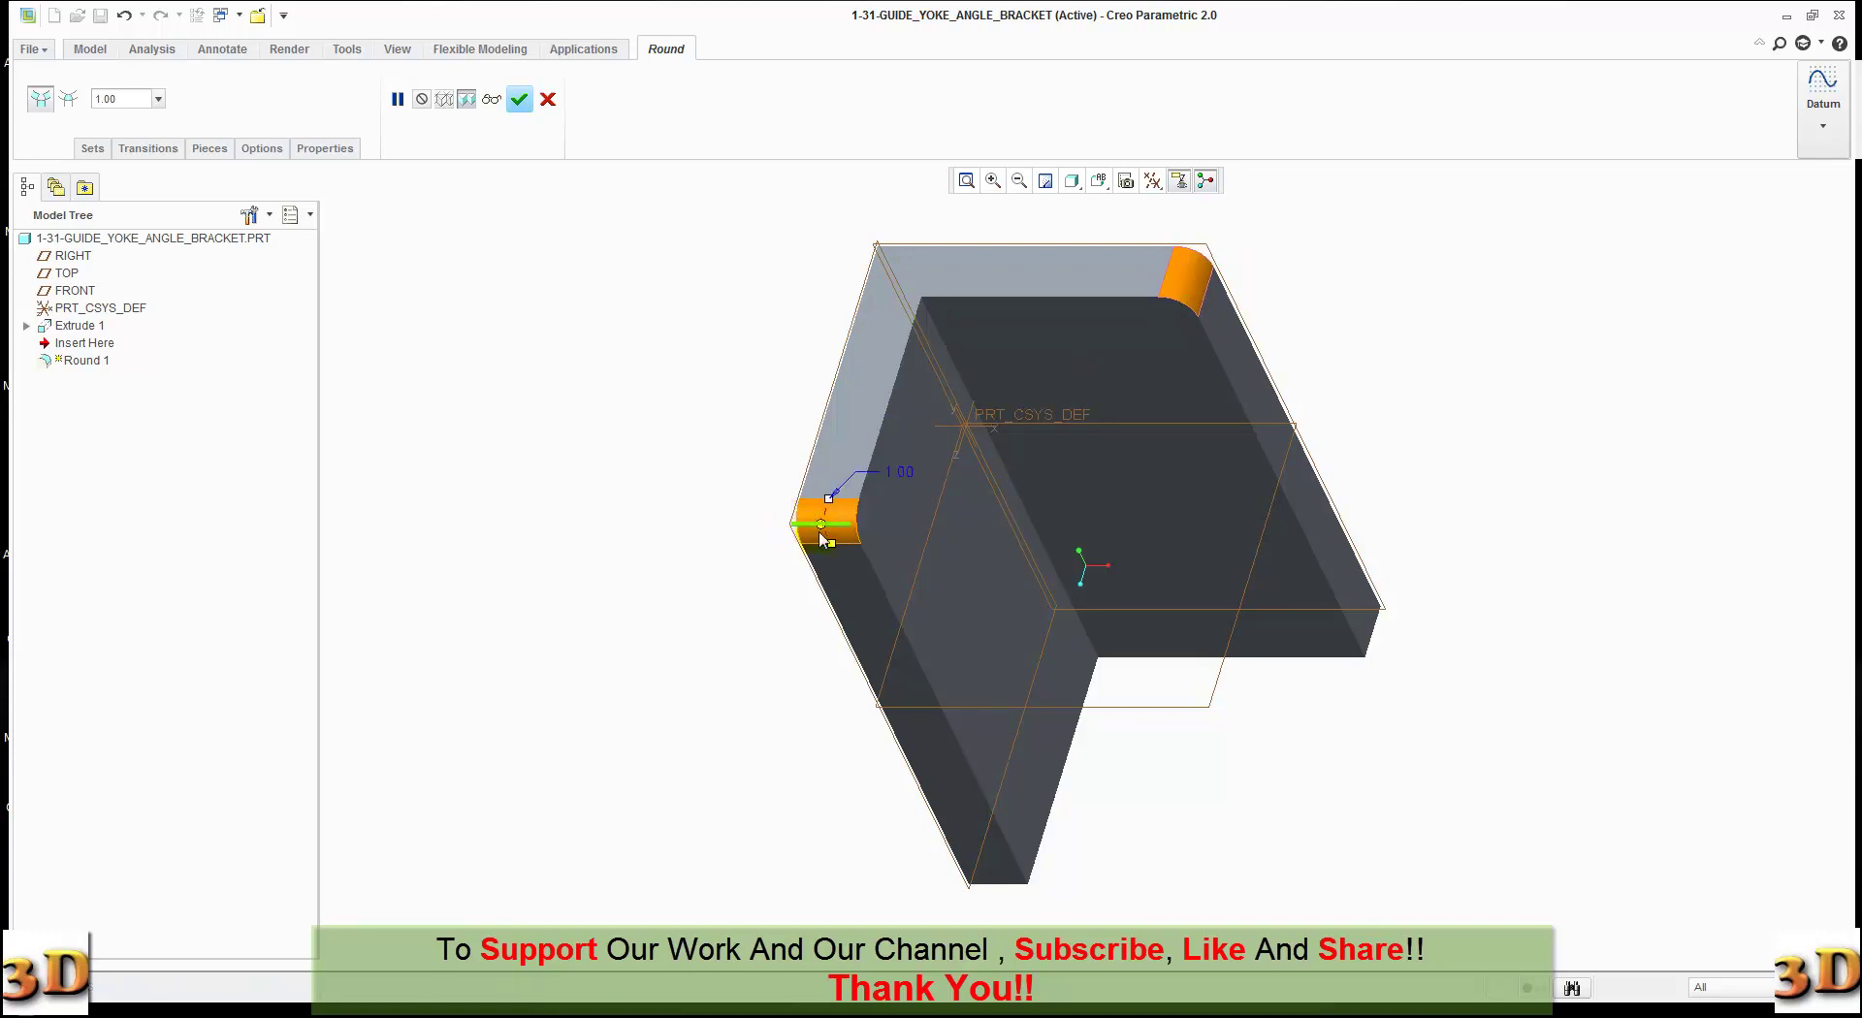
left_click(1372, 634, "ctrl")
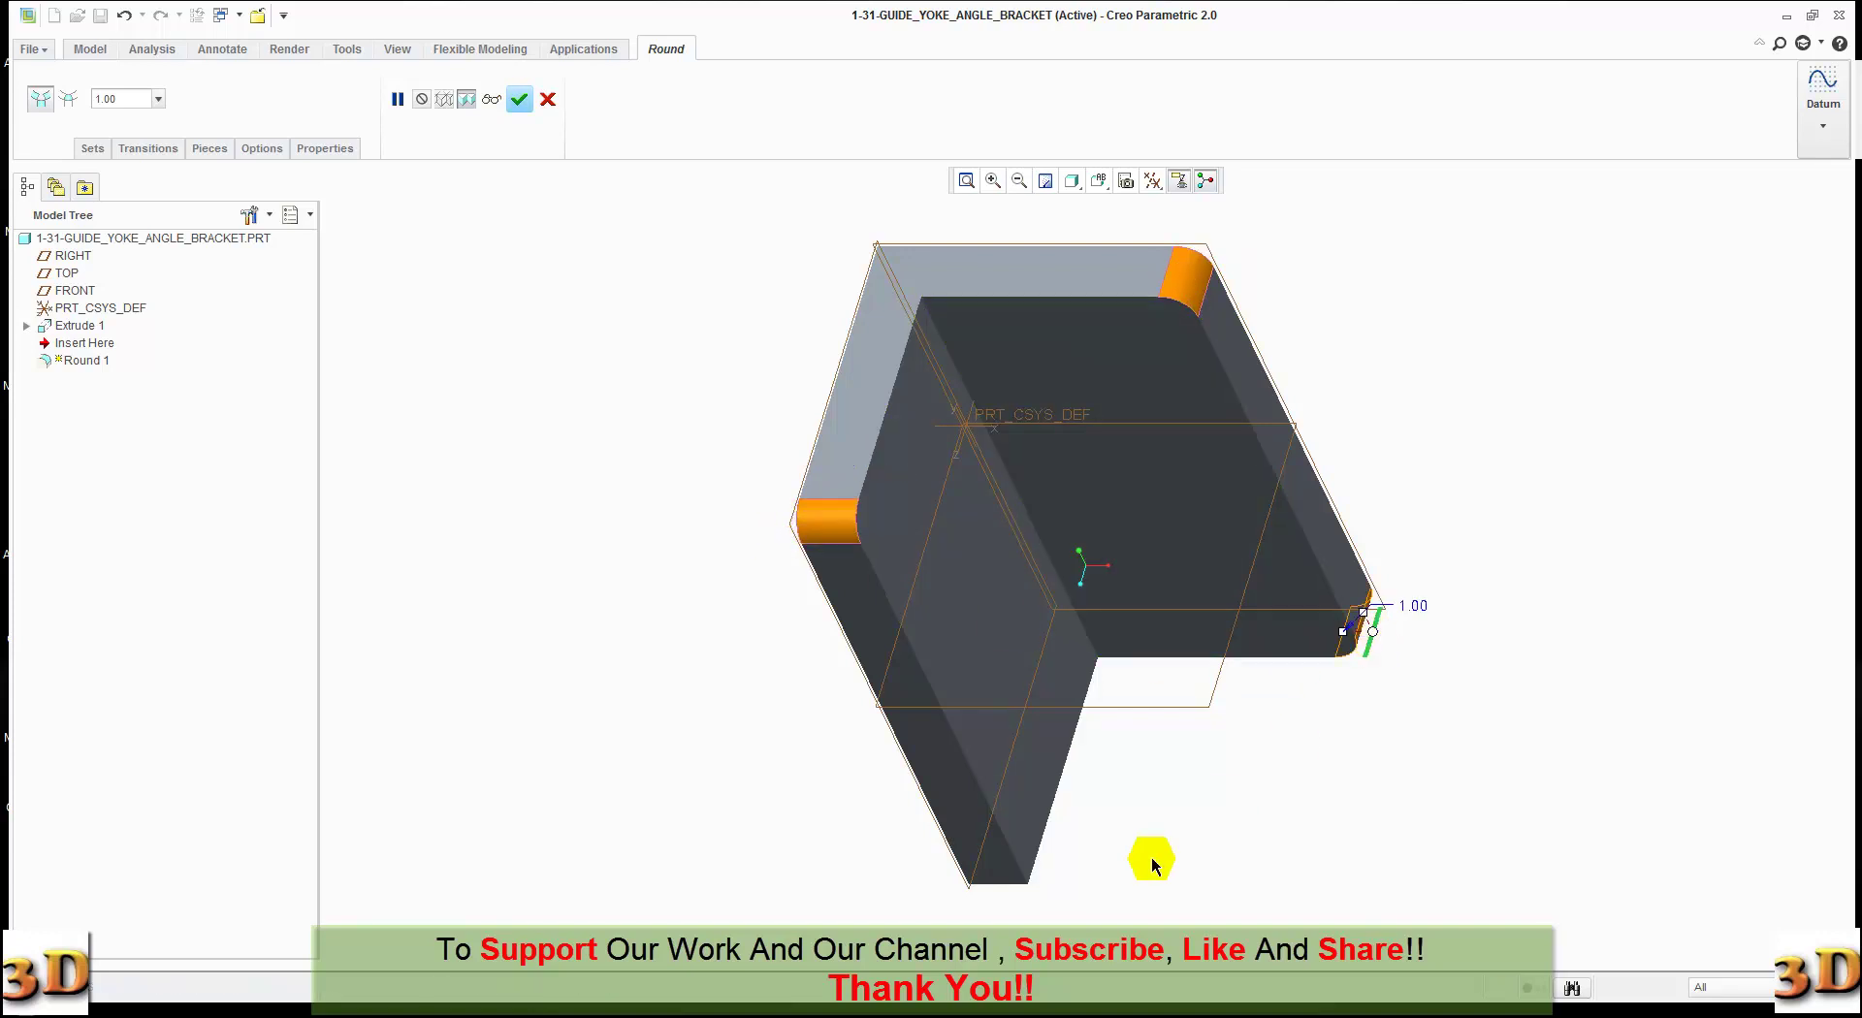
left_click(999, 890, "ctrl")
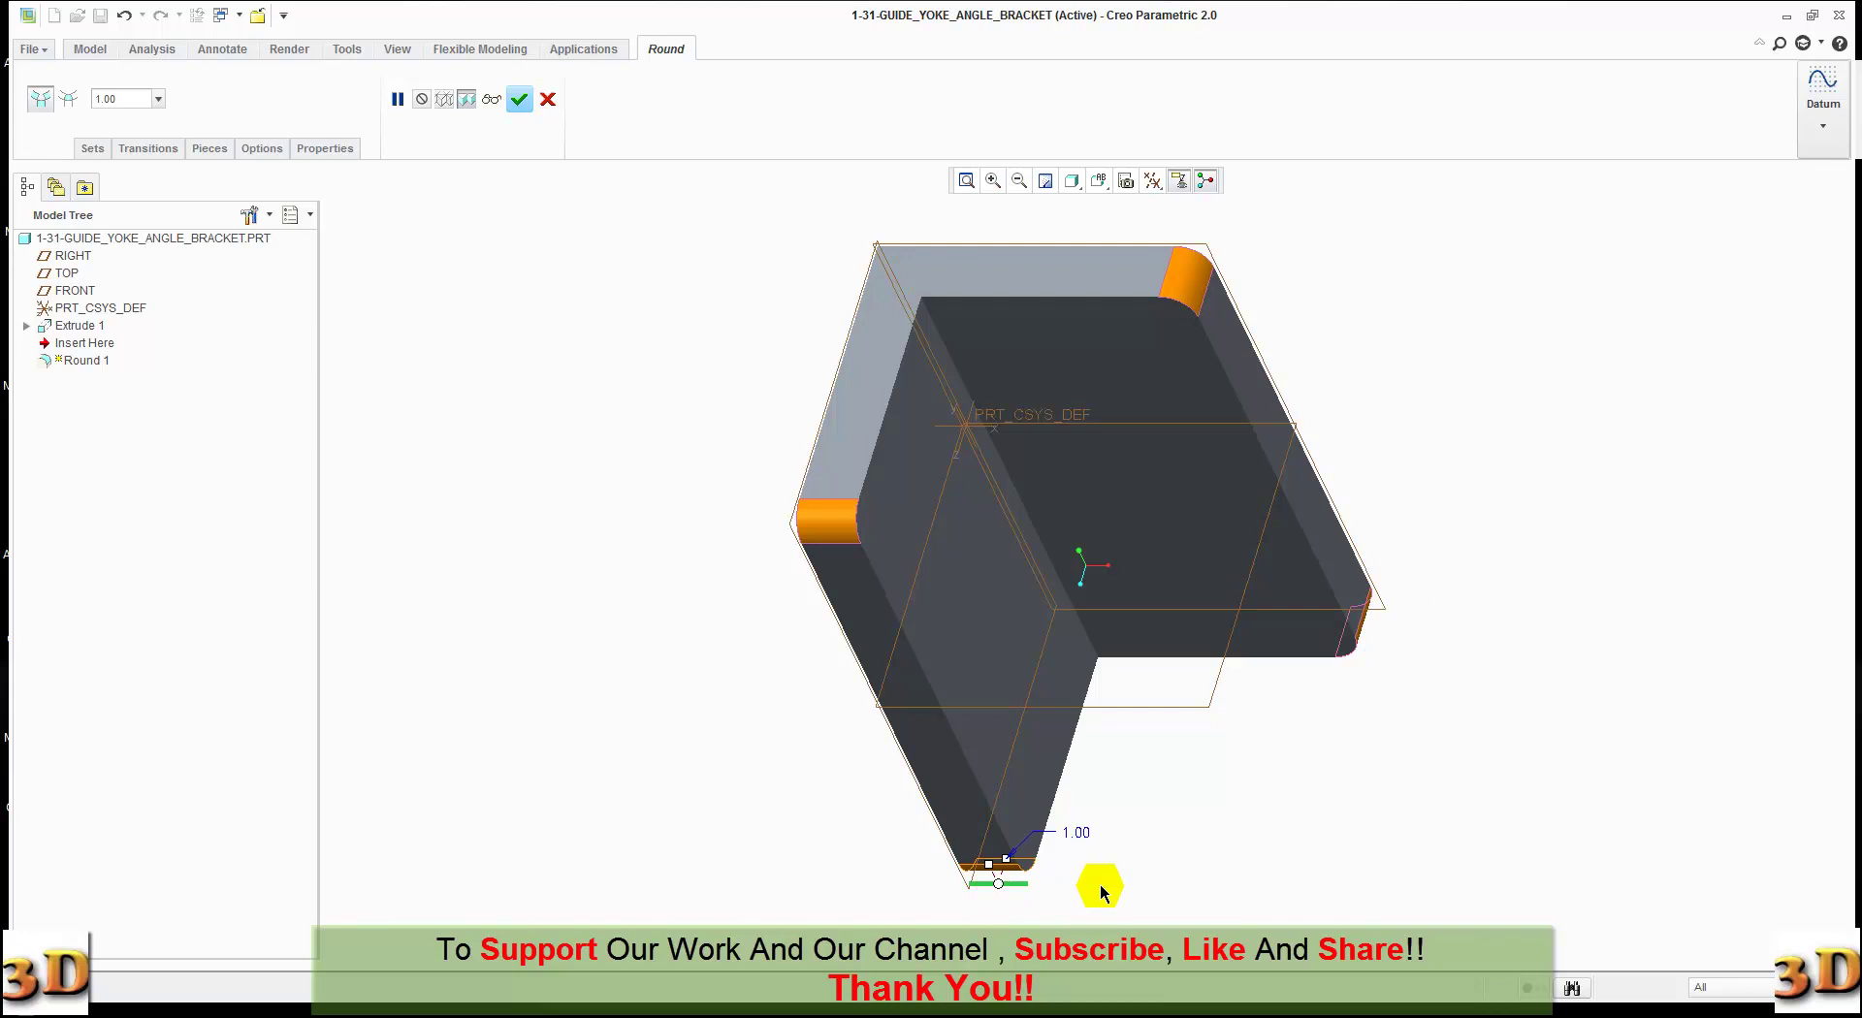
left_click(518, 100)
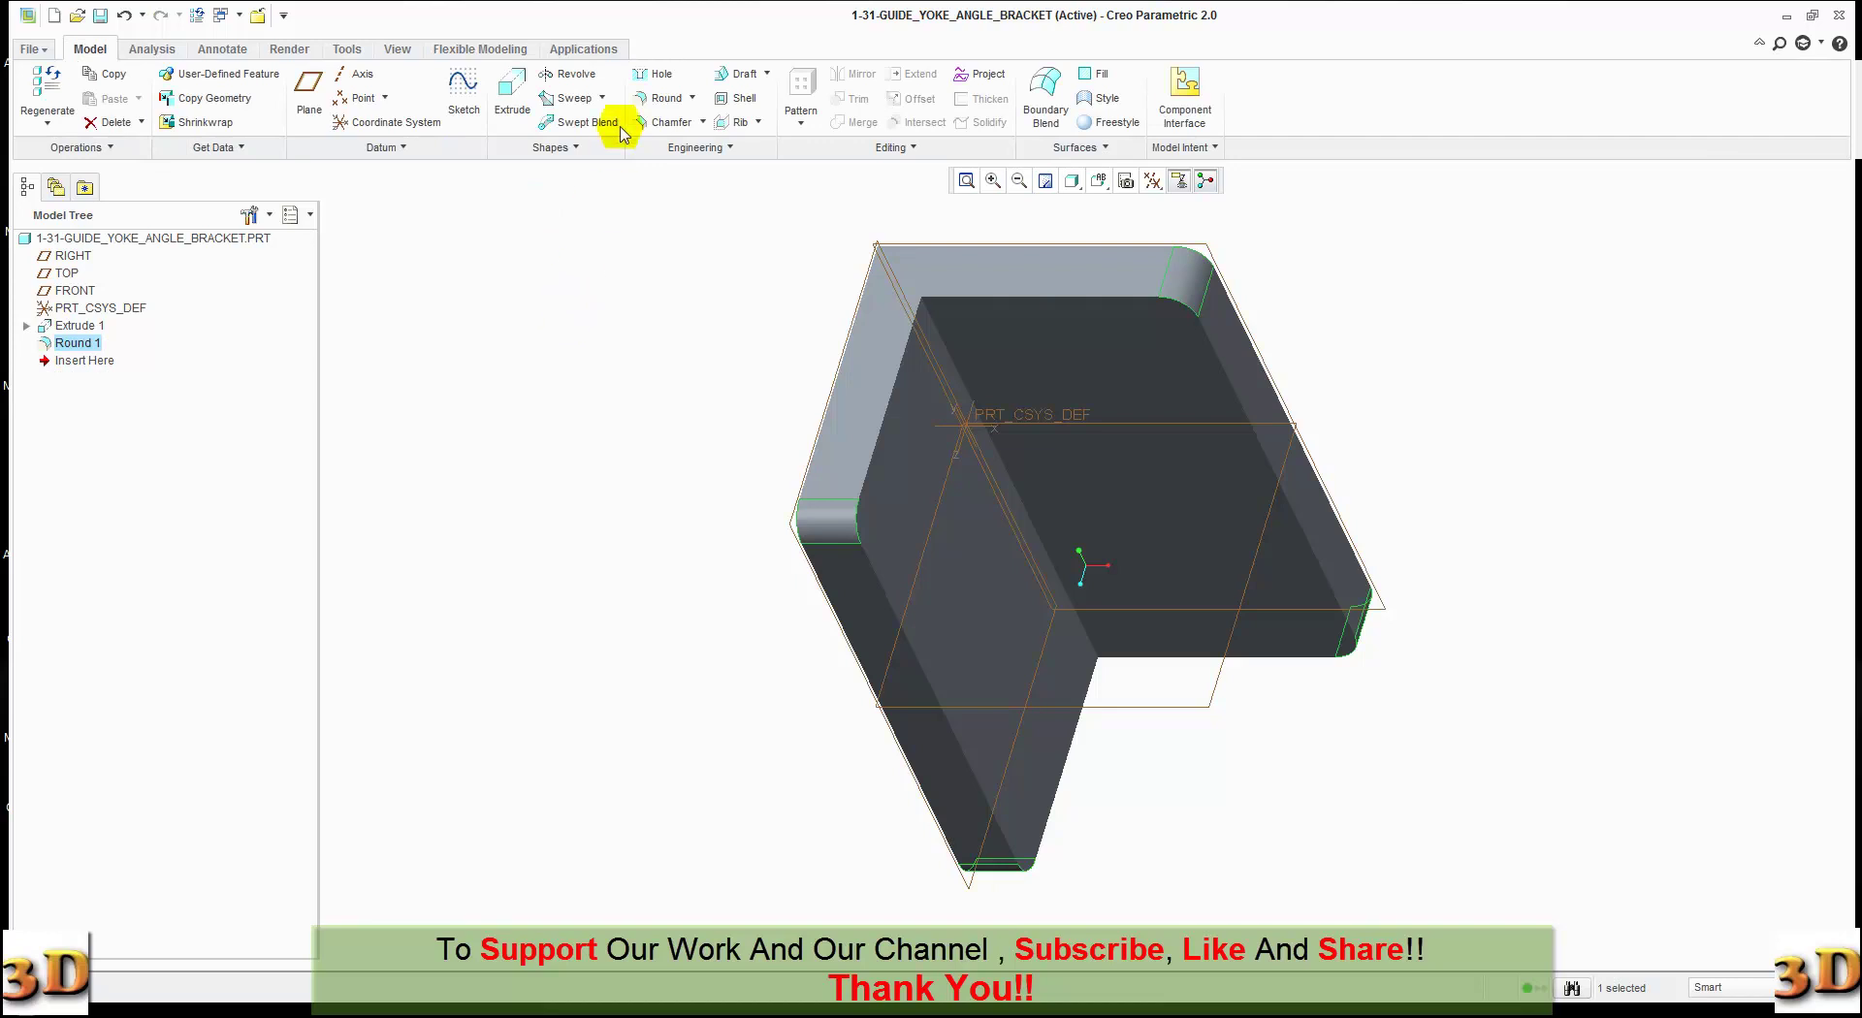
- Start a Ø3.00 hole on the flat flange face, with its depth ending at a reference
left_click(650, 77)
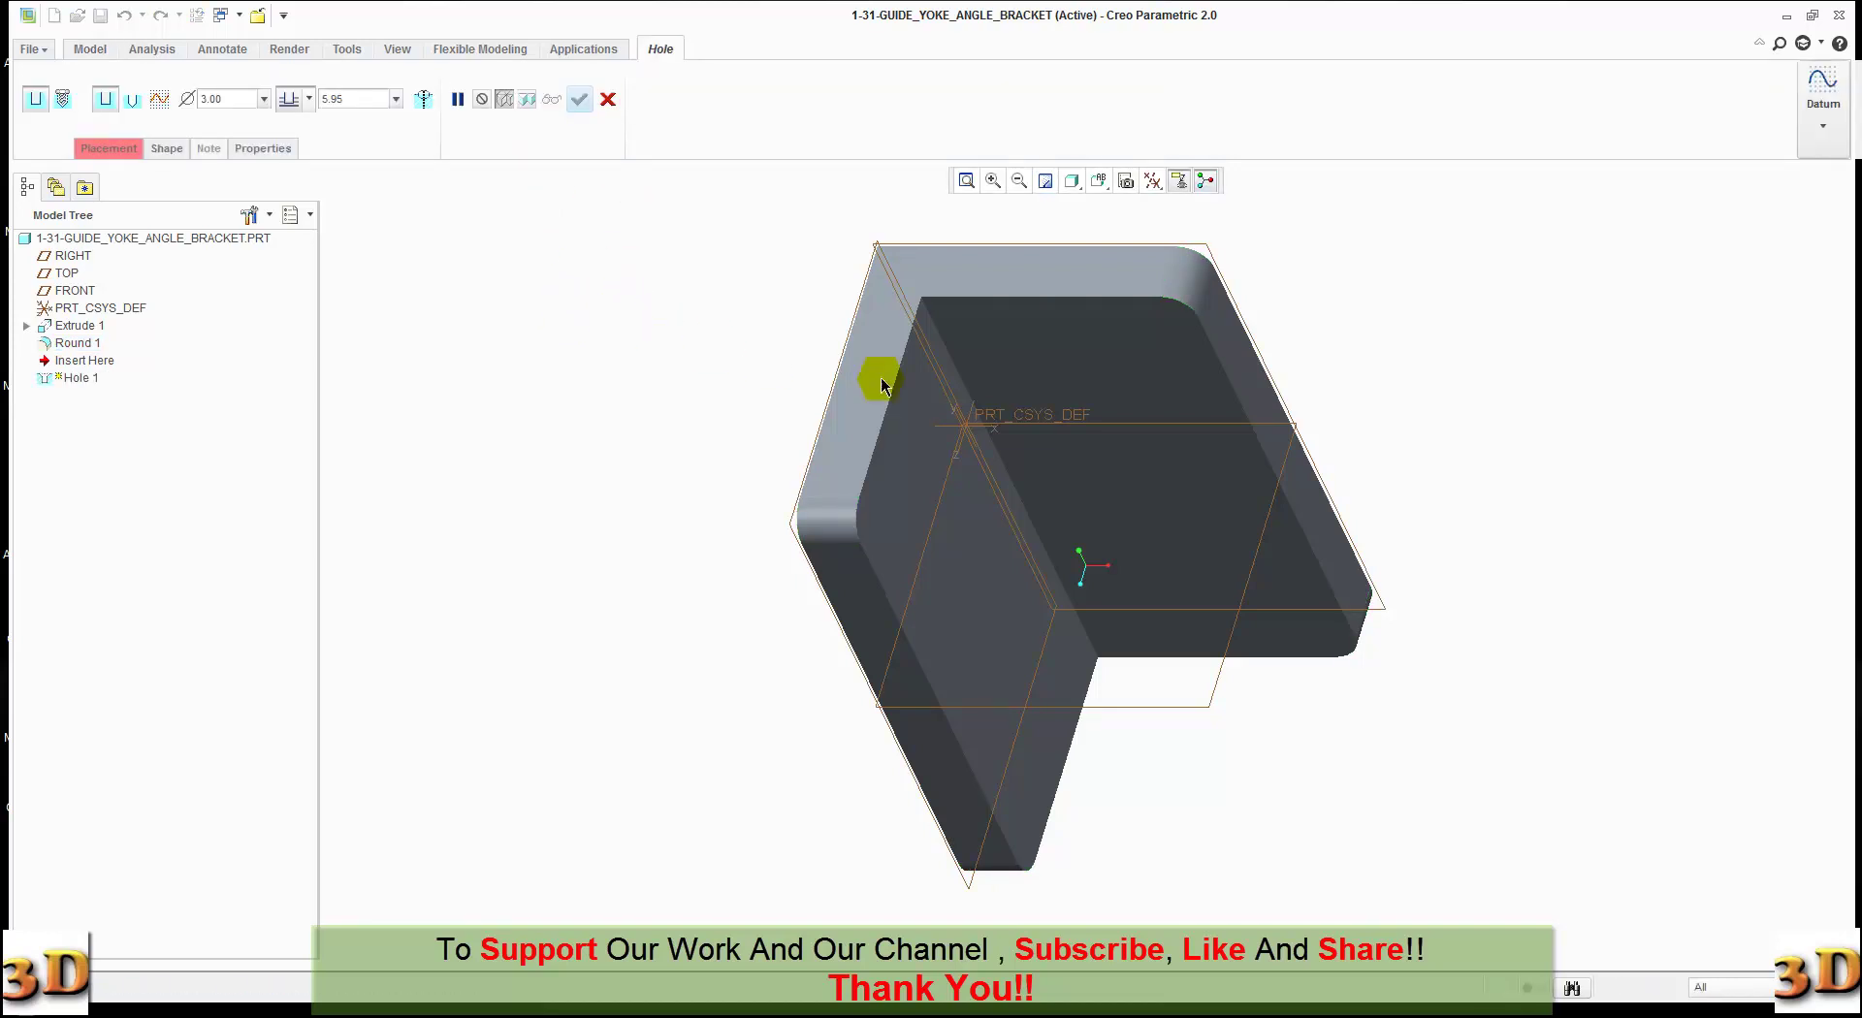
left_click(1089, 376)
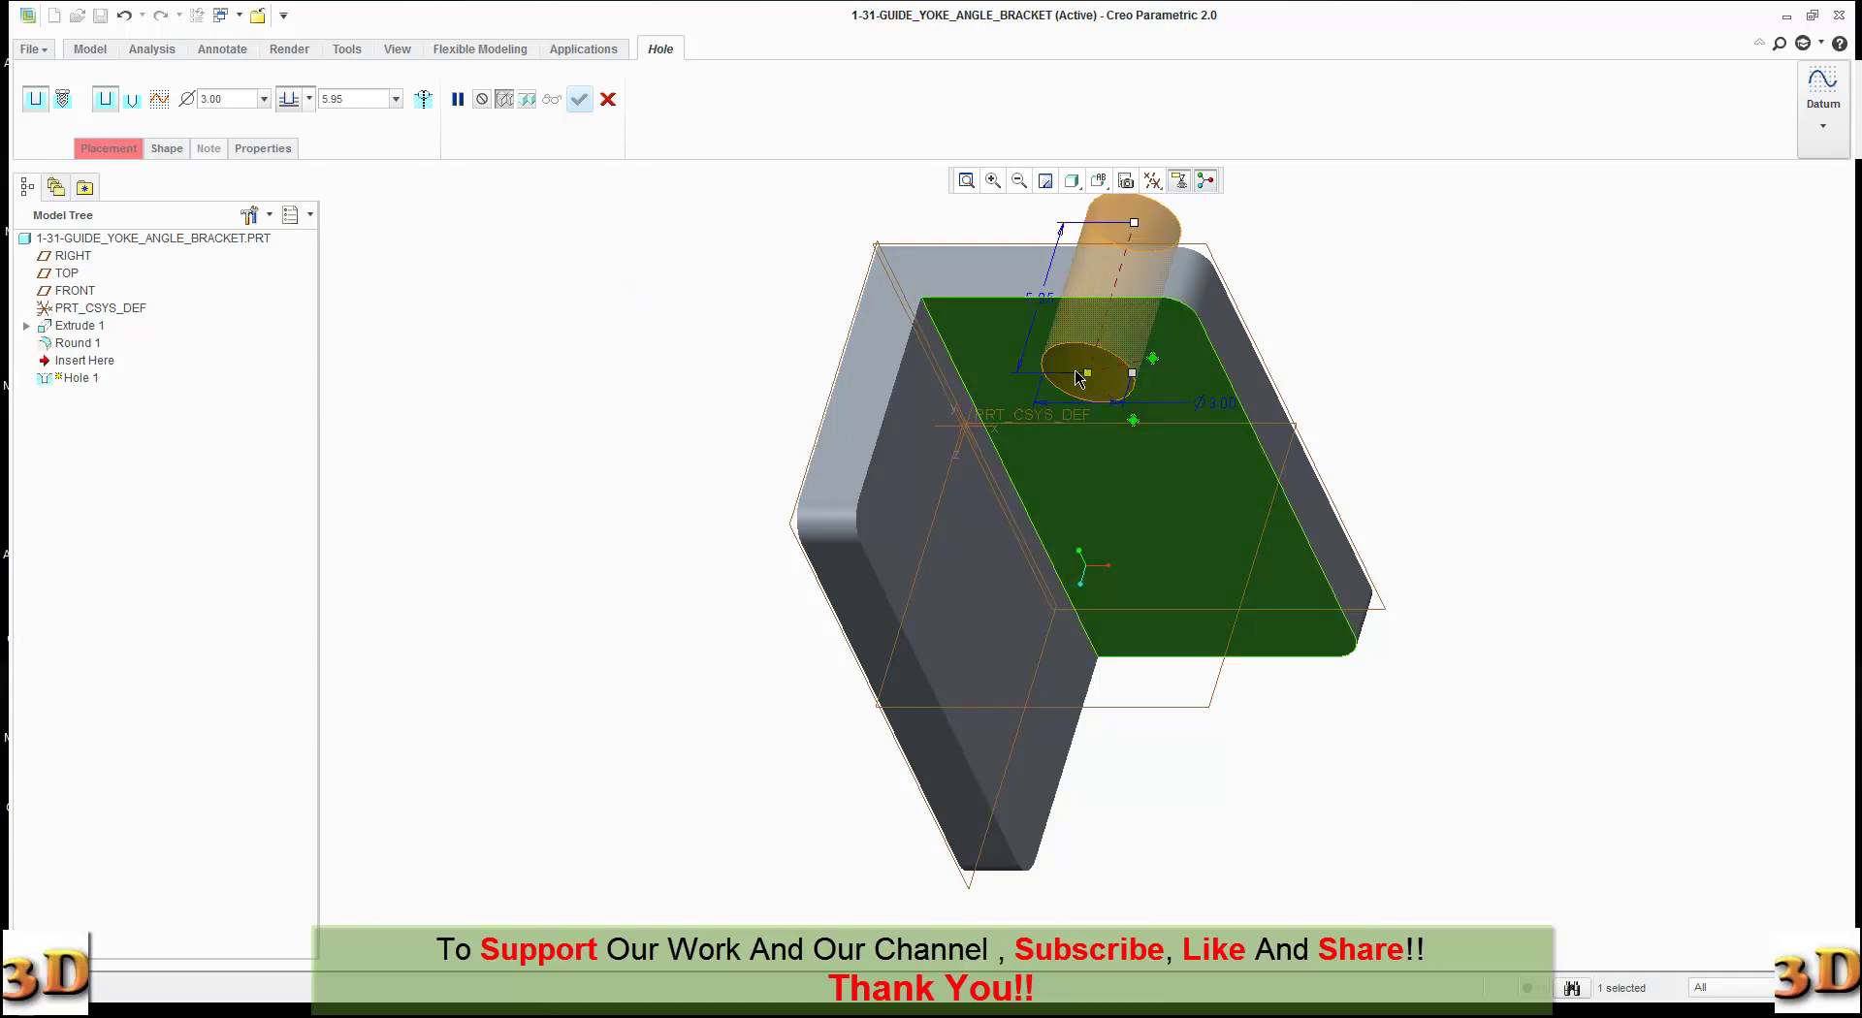
left_click(250, 105)
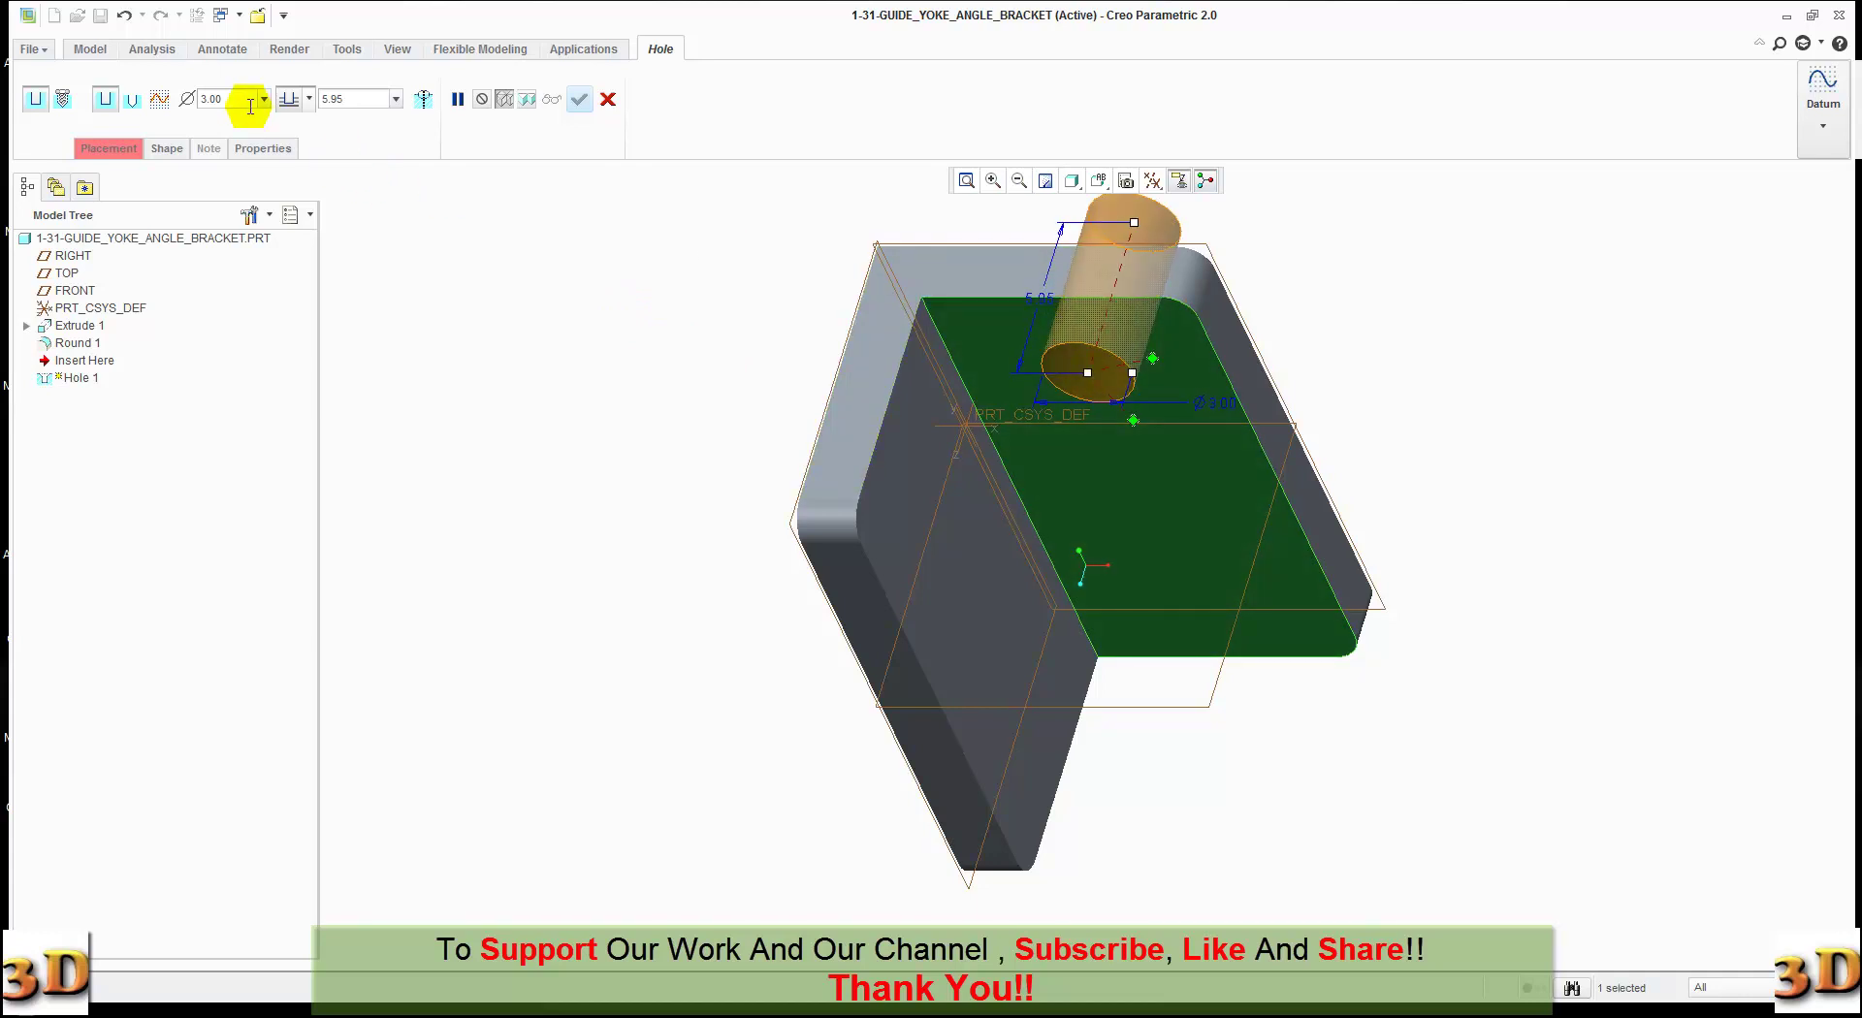
left_click(308, 98)
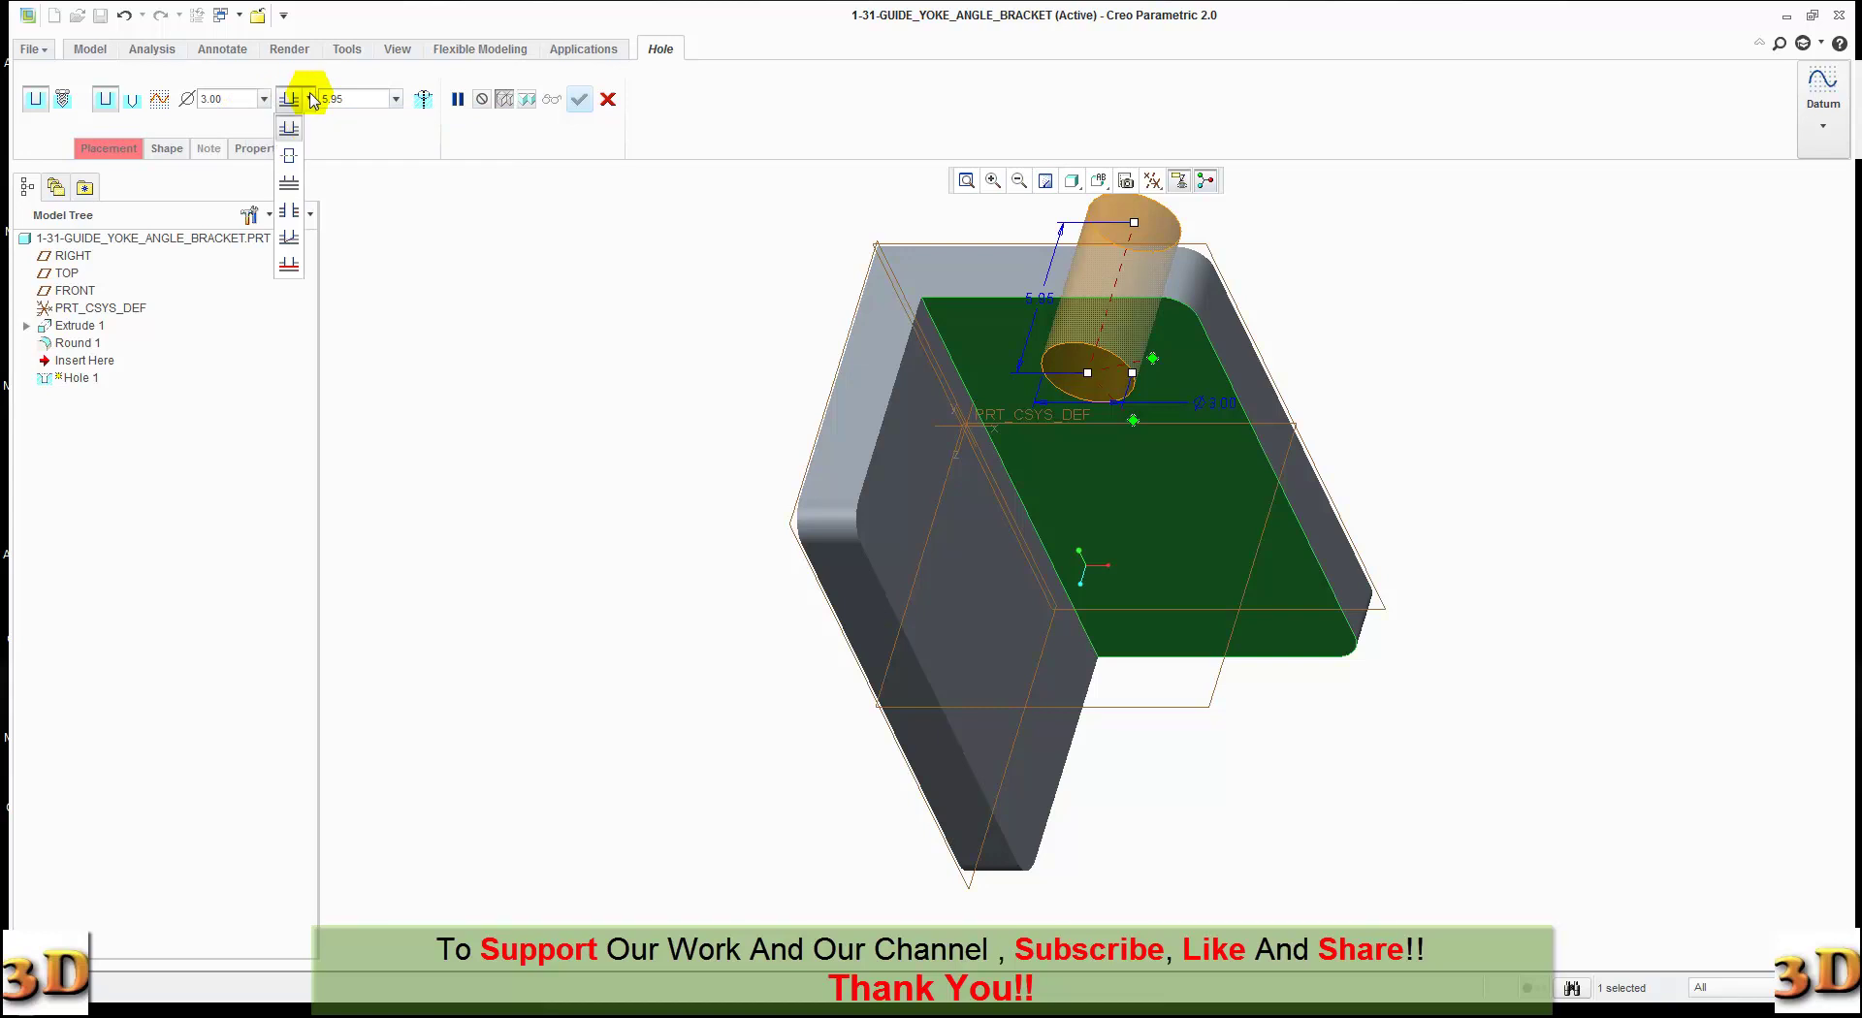
left_click(291, 209)
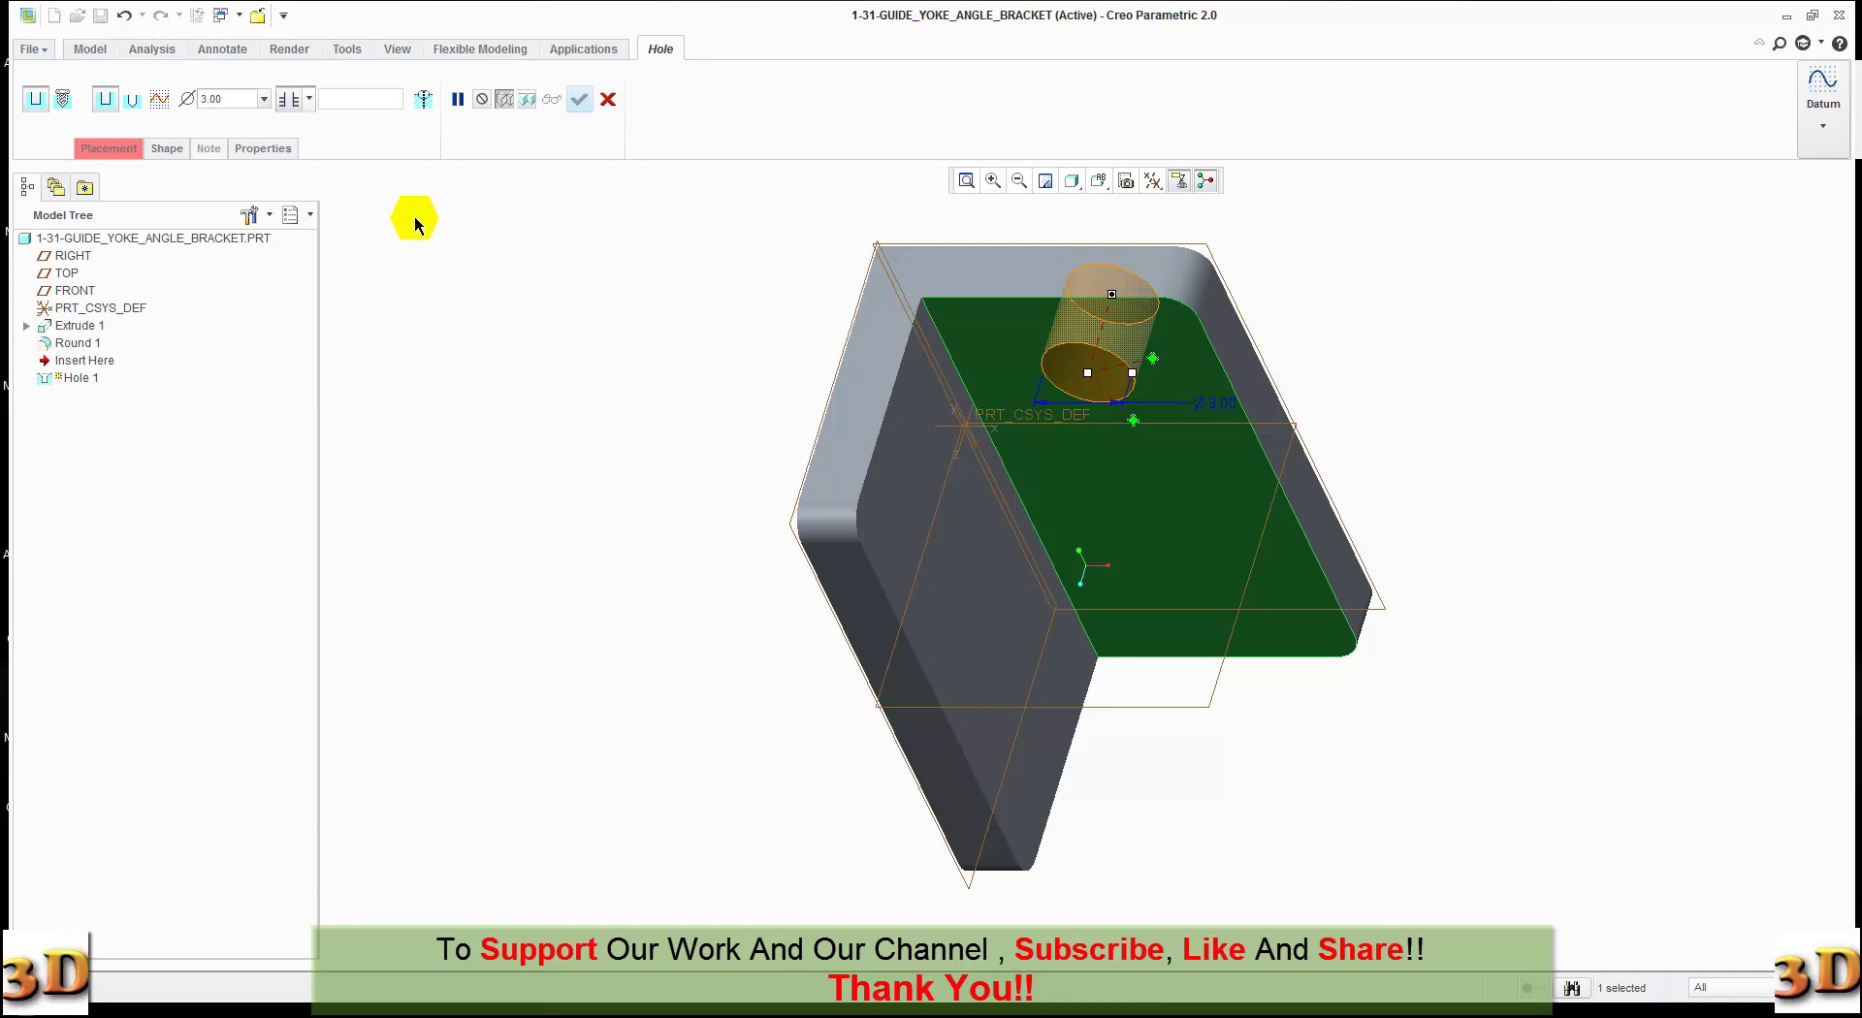
- Locate the hole 7.00 from the RIGHT datum and 4.50 from the rounded back edge
left_click(130, 153)
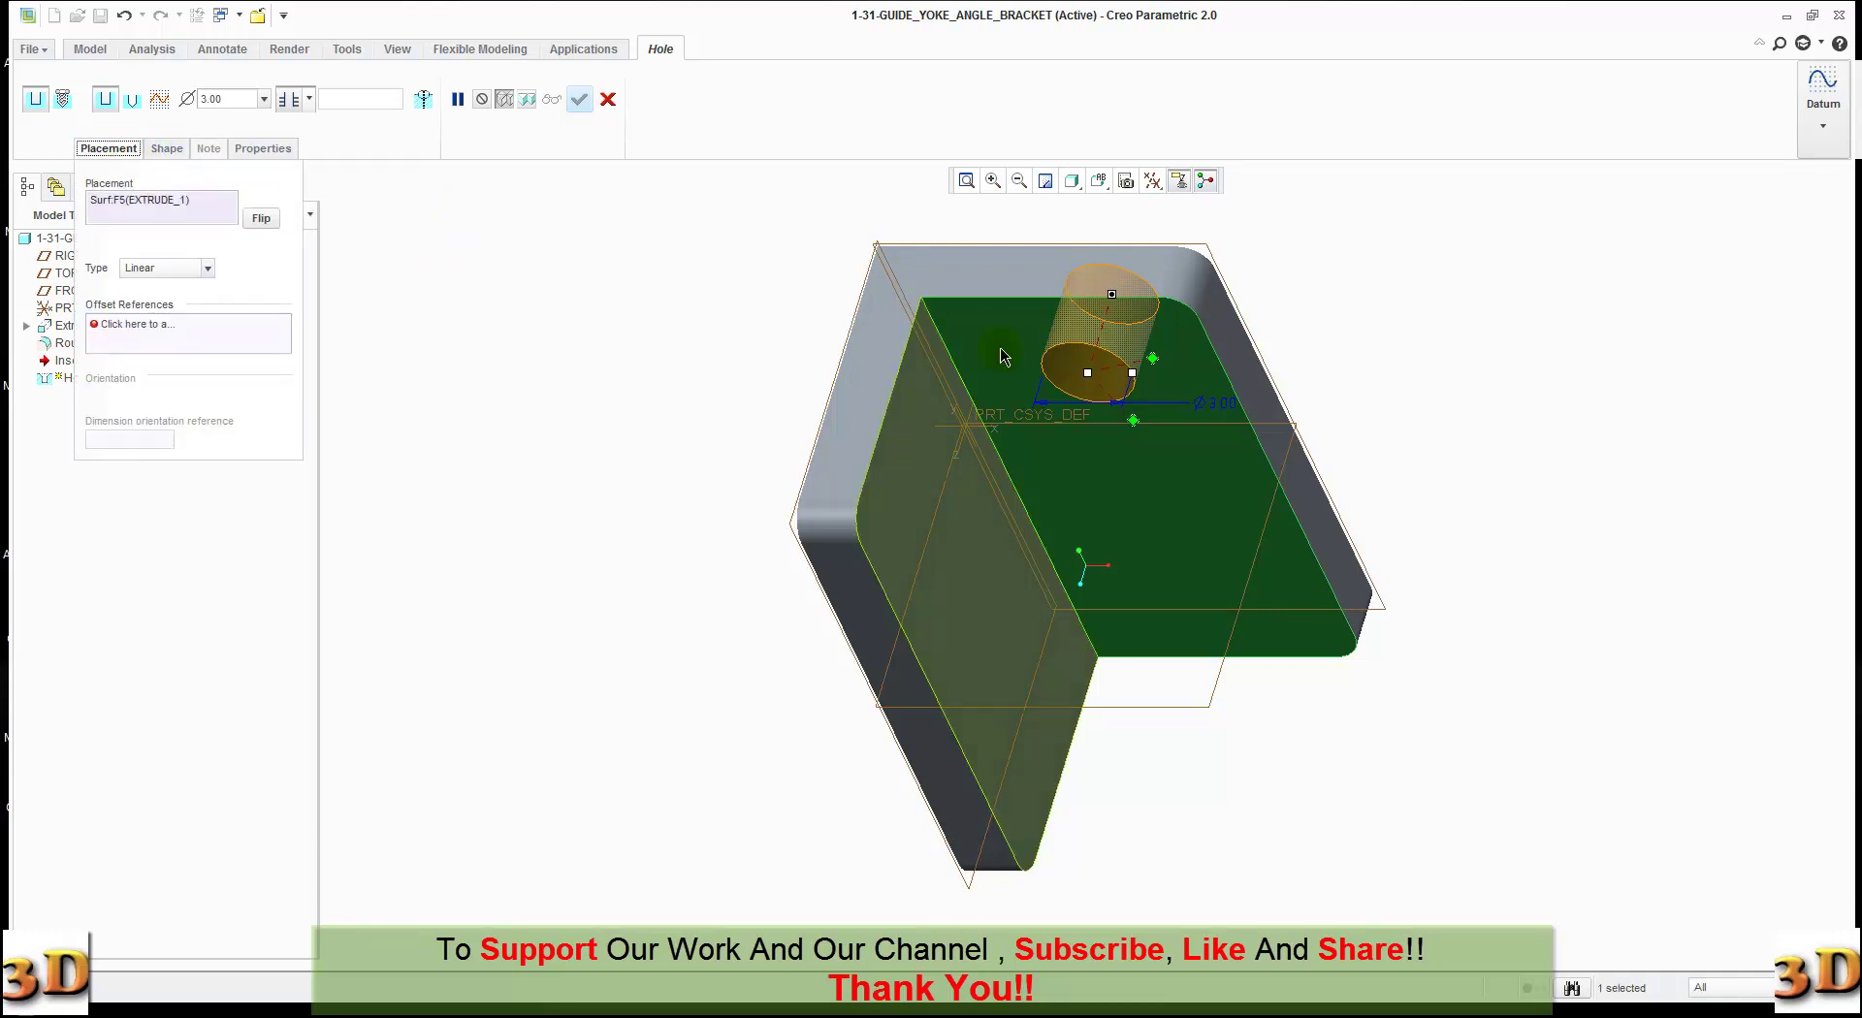
left_click_drag(1154, 361, 850, 338)
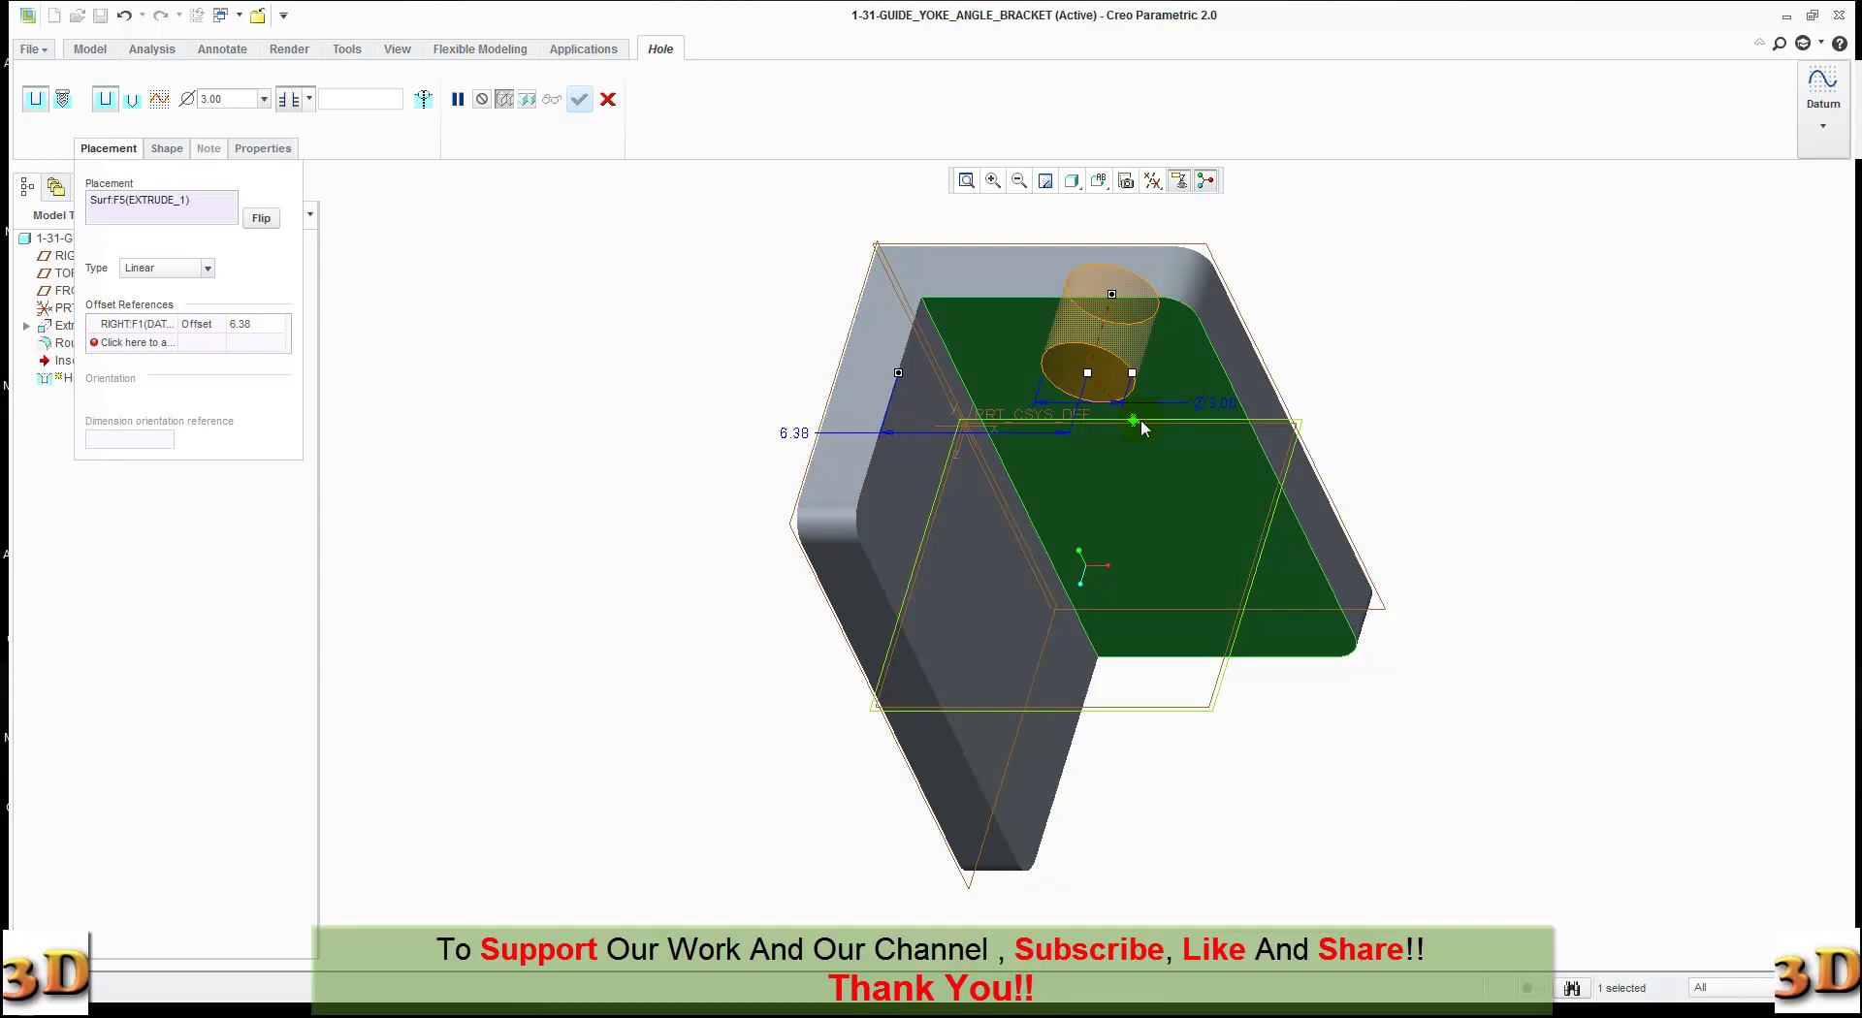
left_click_drag(1133, 419, 1049, 299)
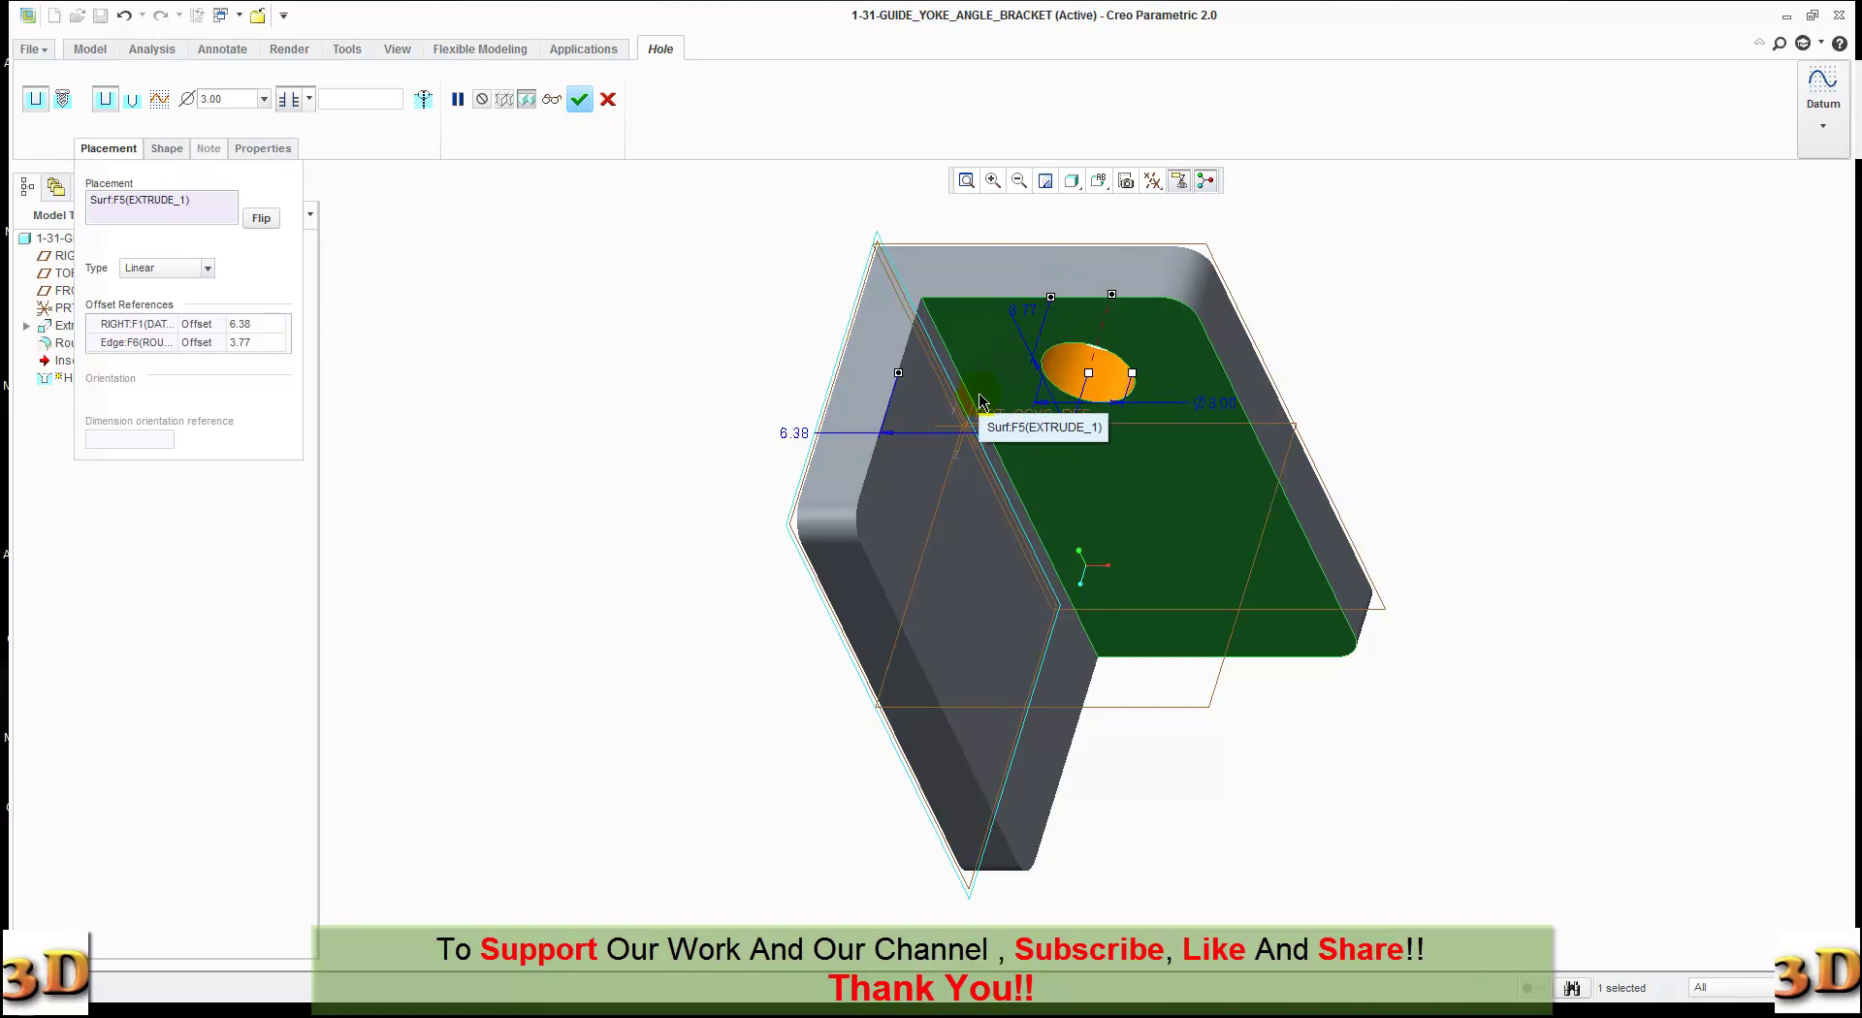
double_click(793, 433)
type("7")
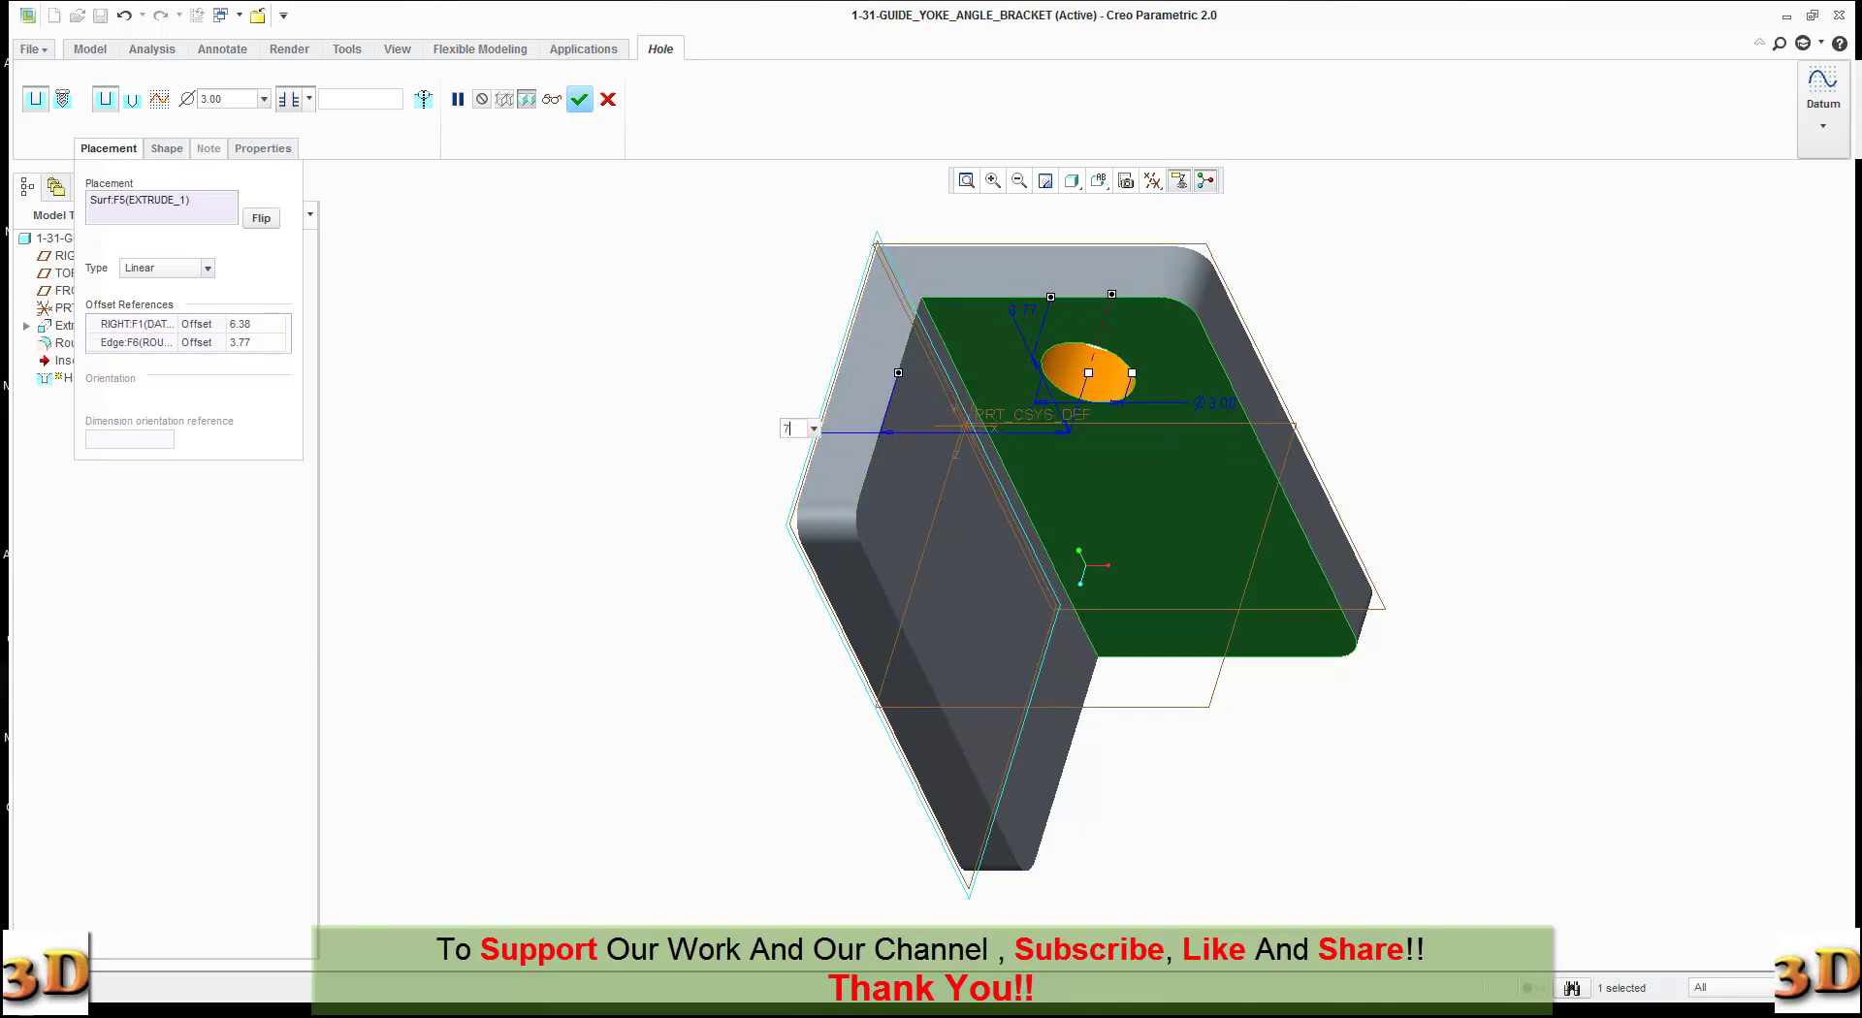
left_click(793, 437)
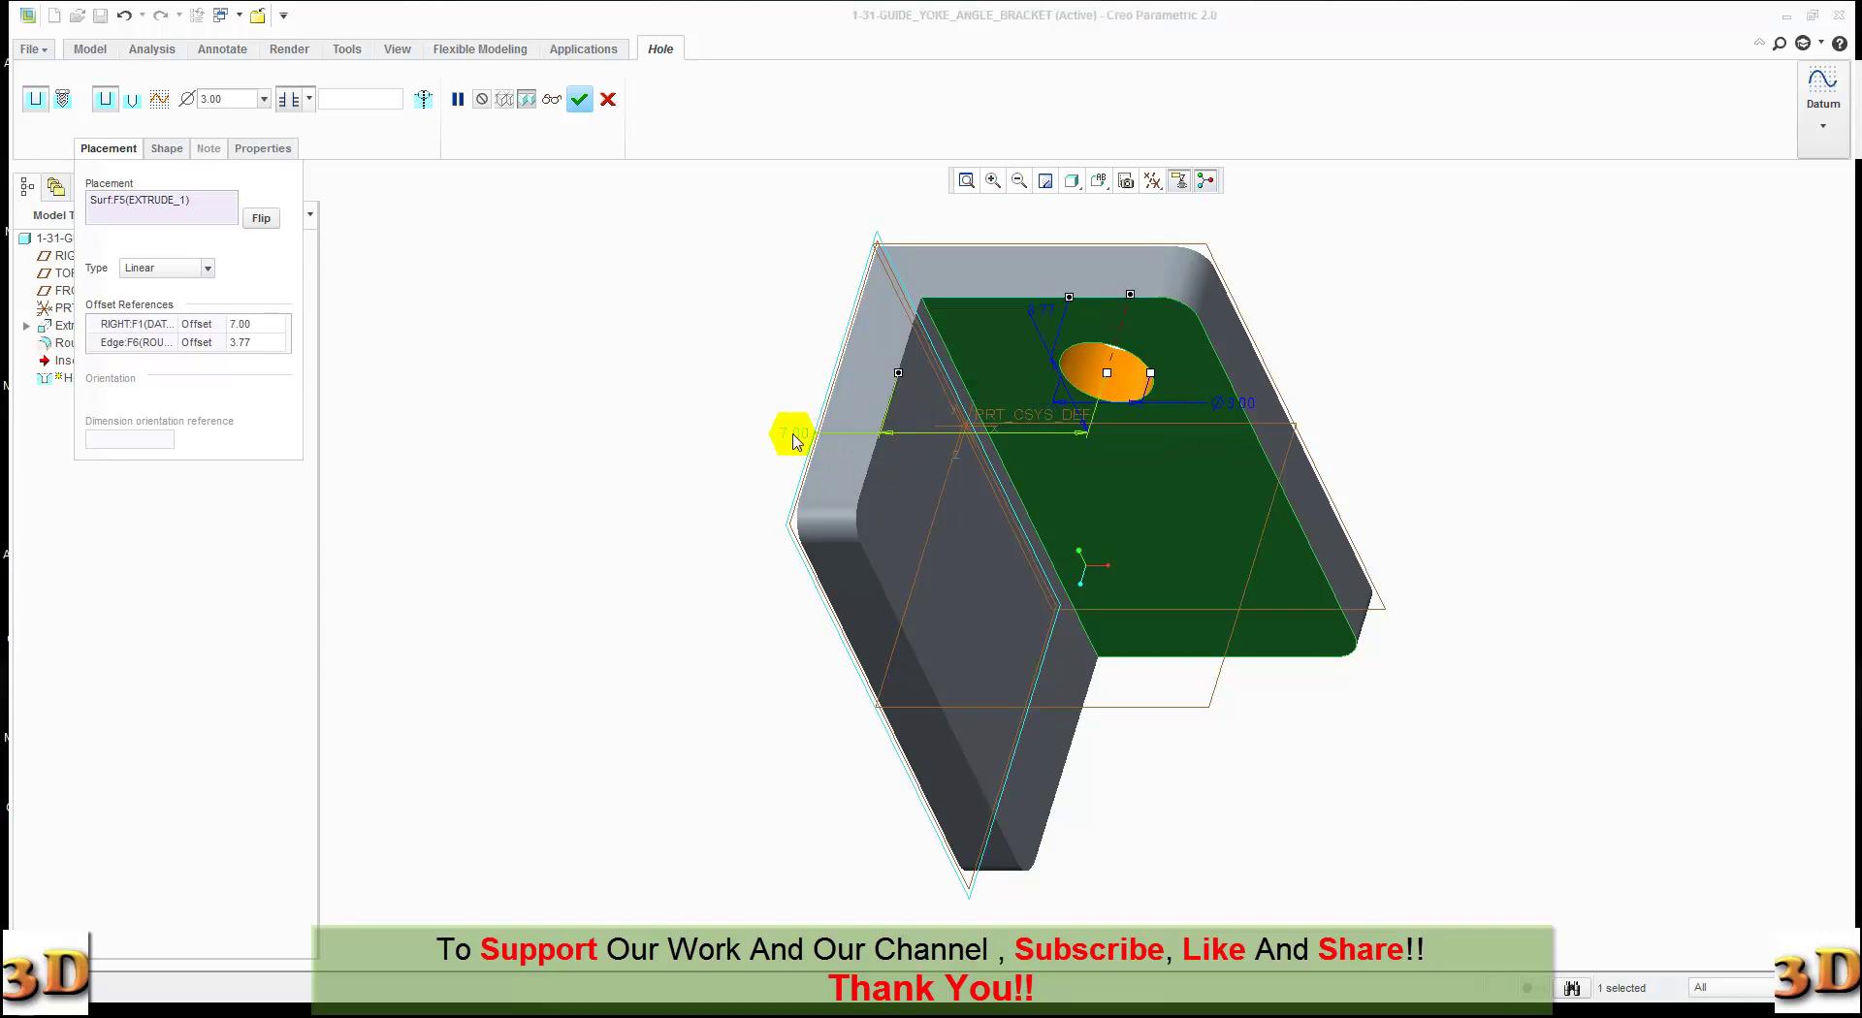
left_click(237, 343)
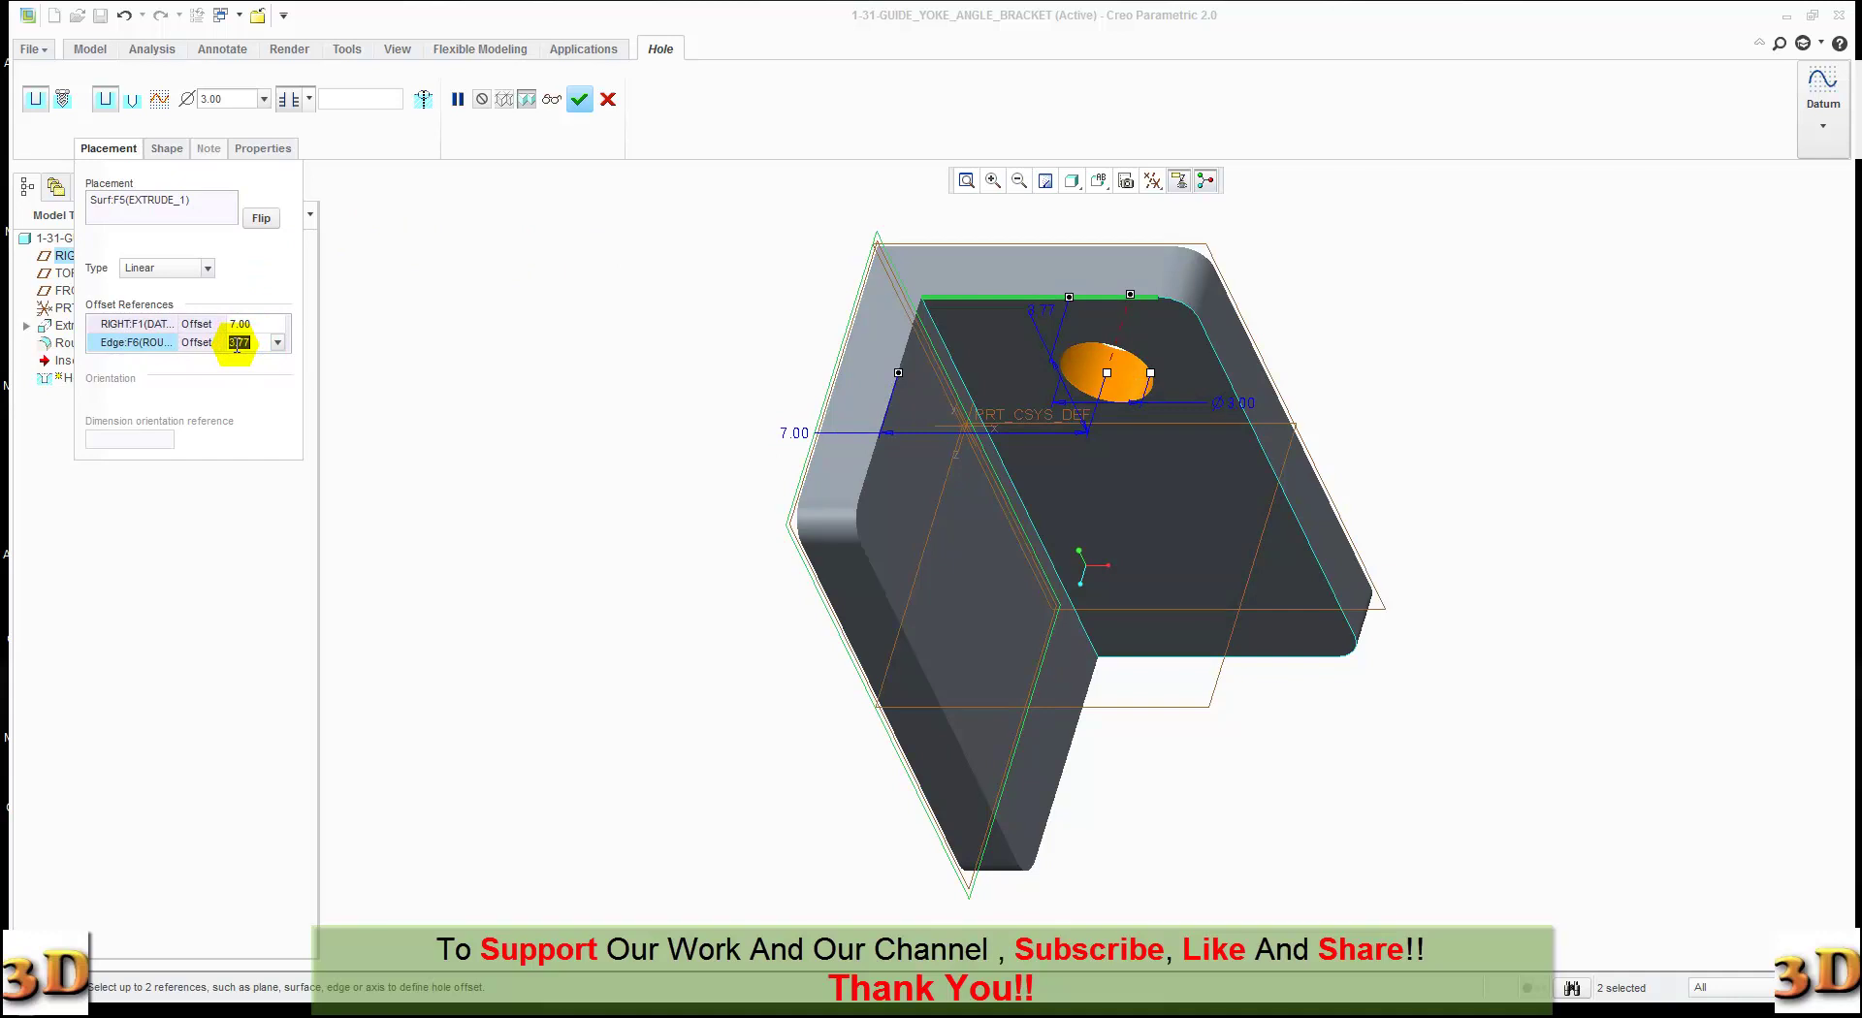
type("4.5")
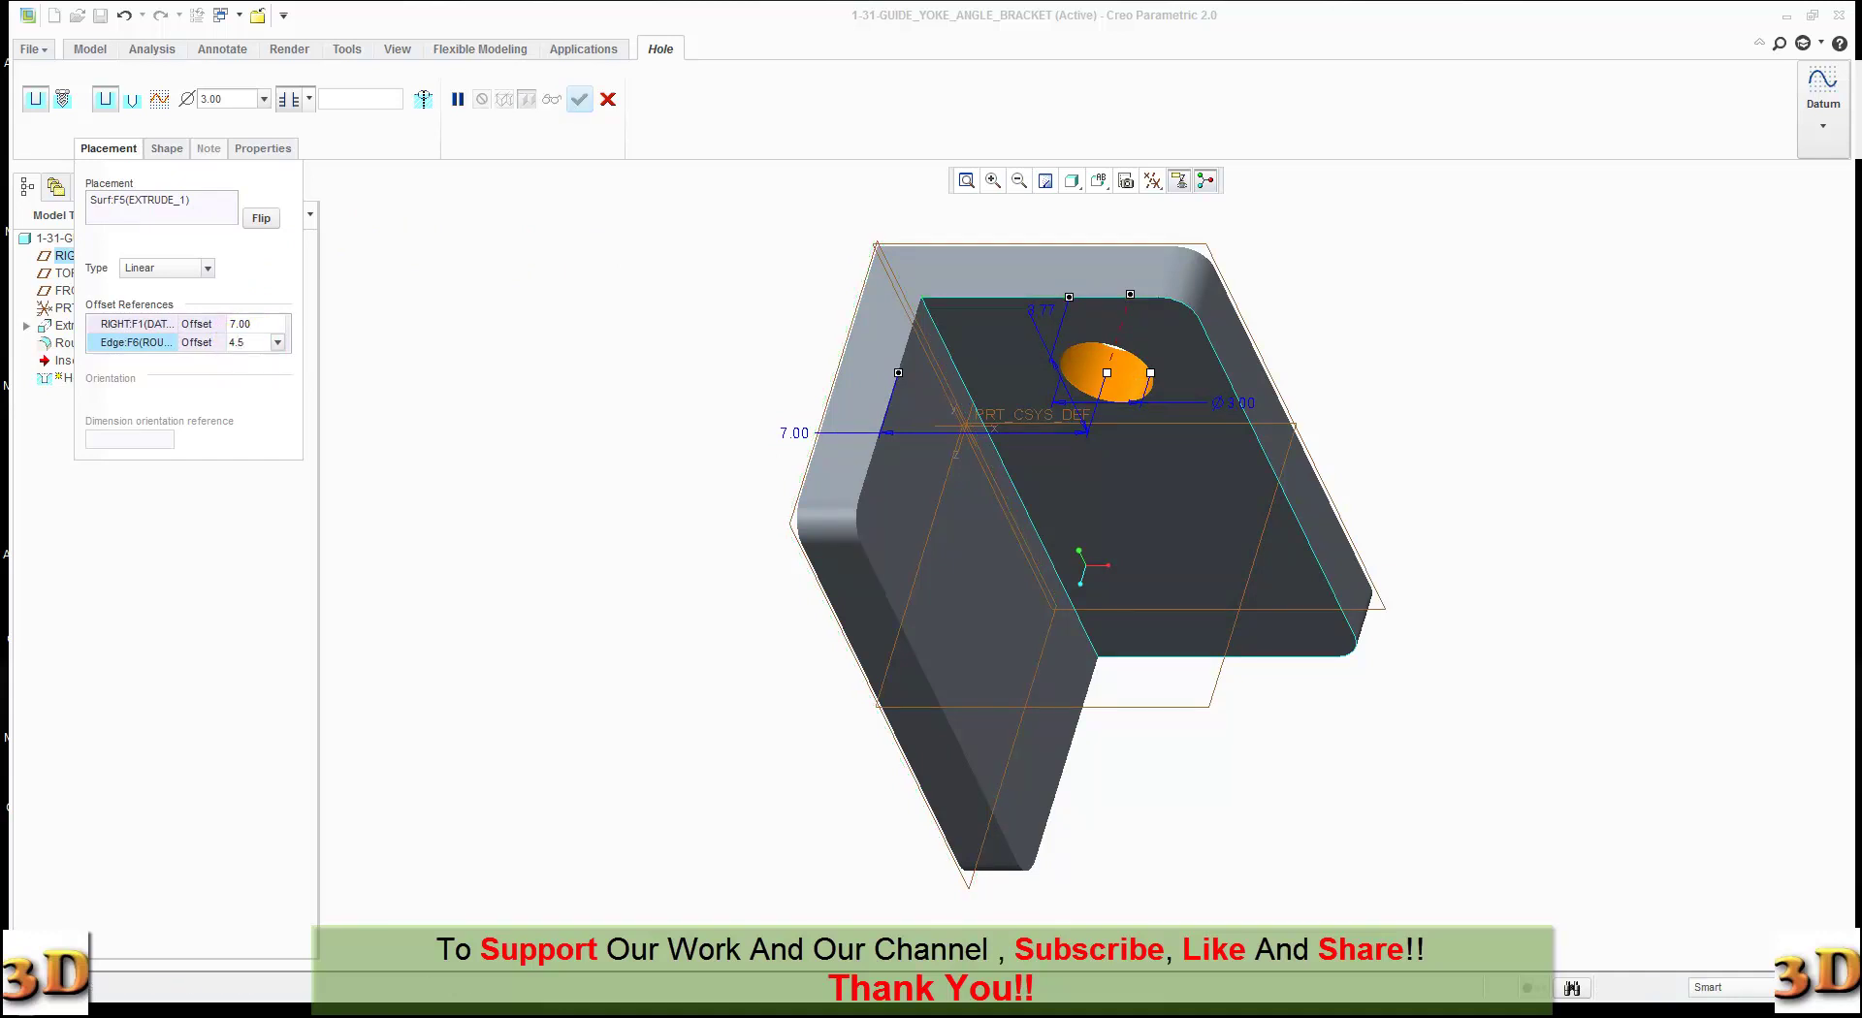
key("Return")
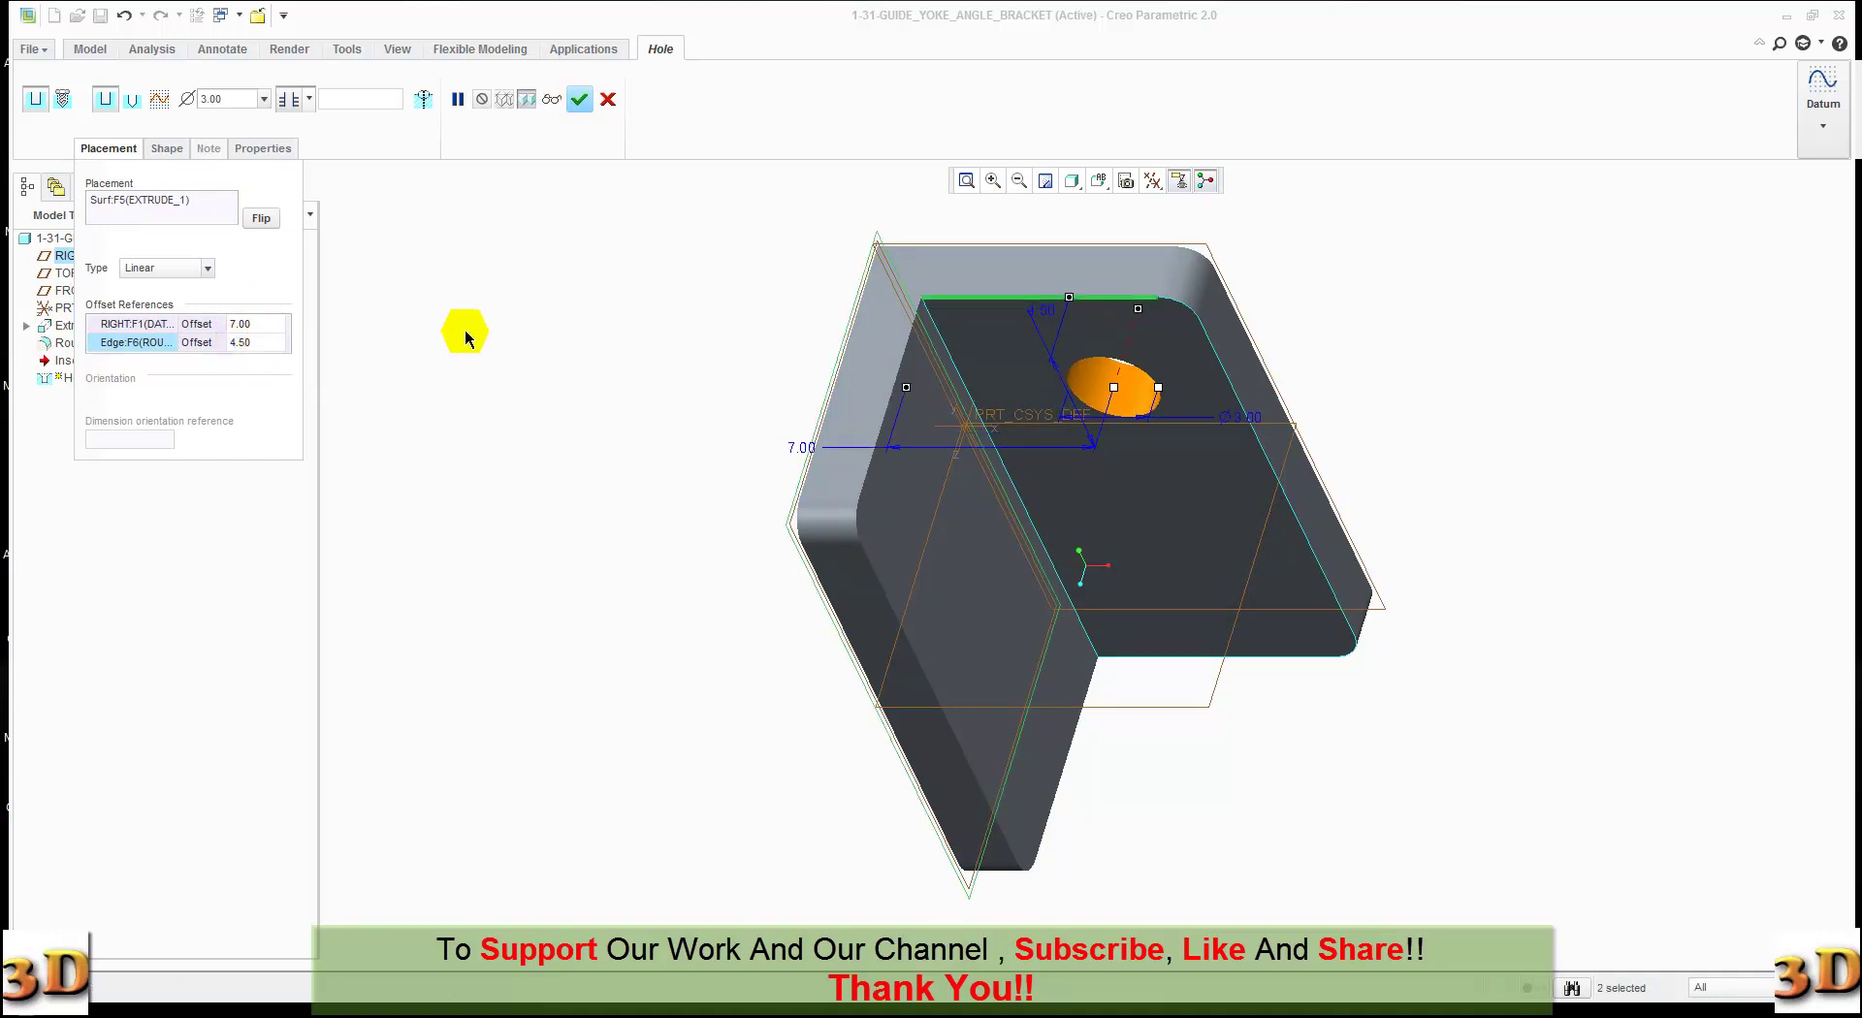
left_click(579, 102)
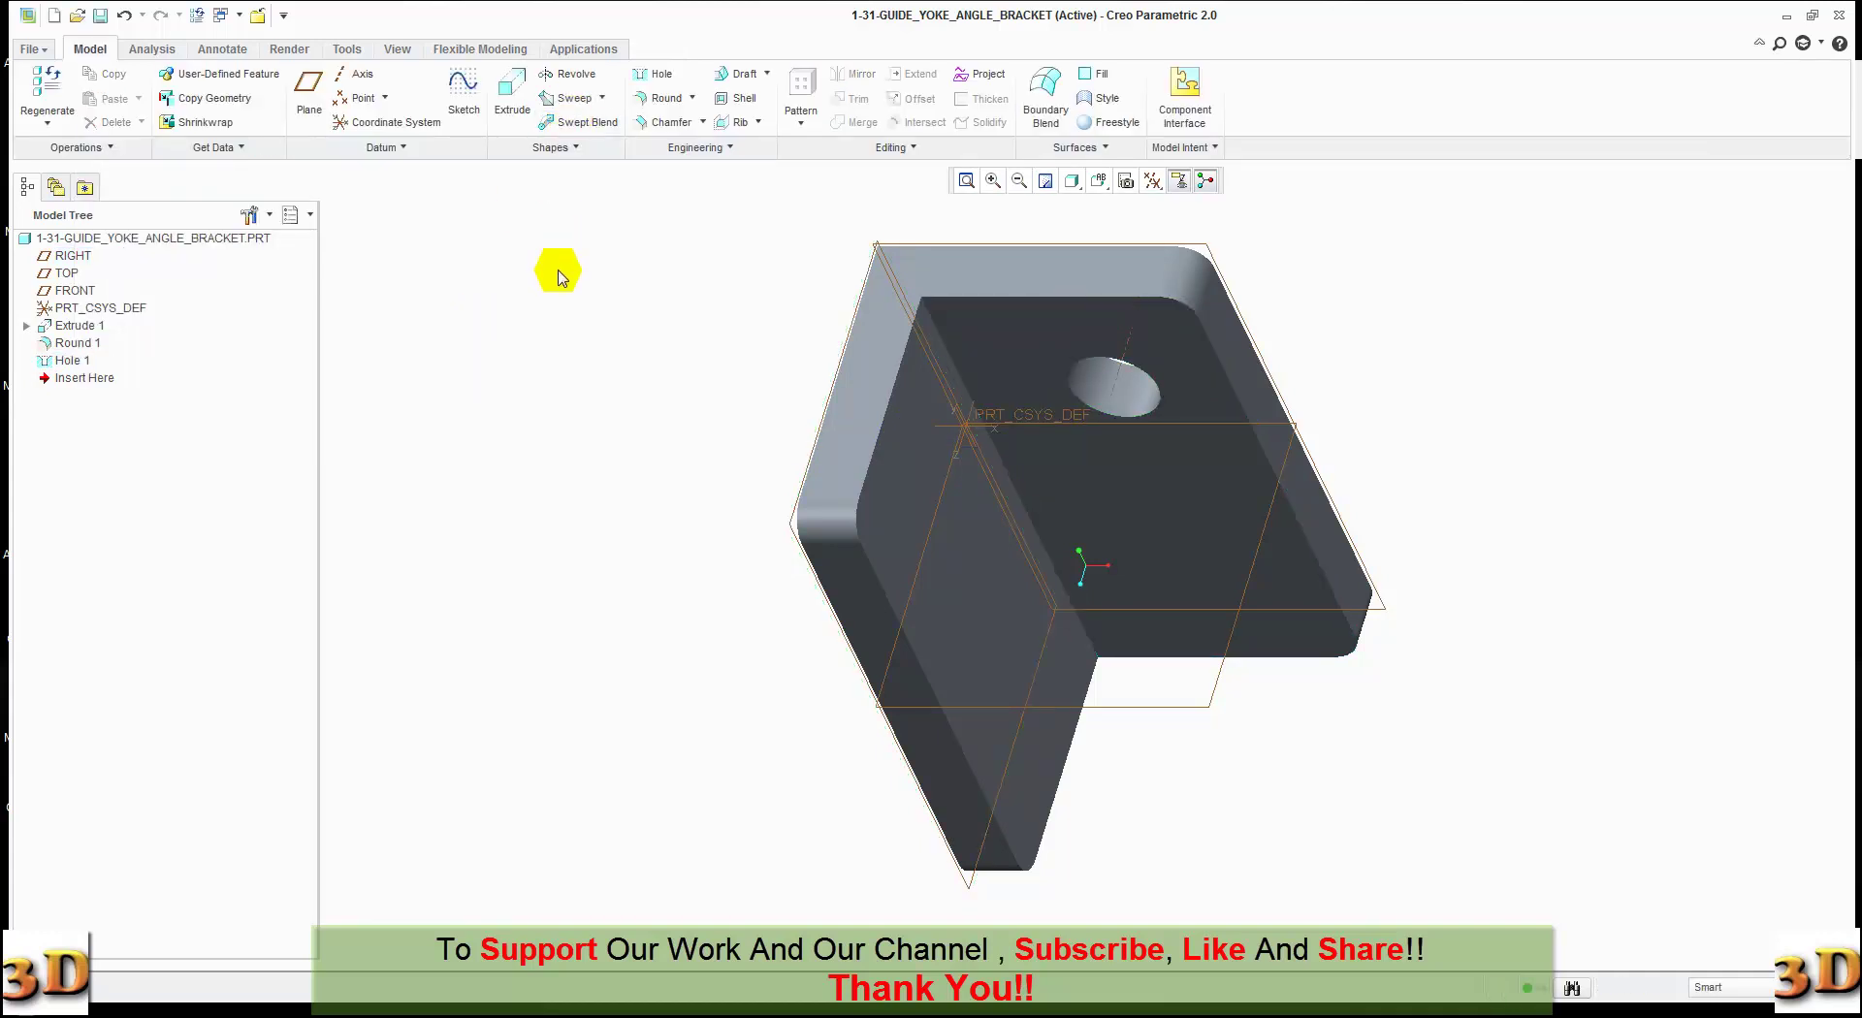
- Regenerate the part and start a direction pattern of Hole 1
key("ctrl+g")
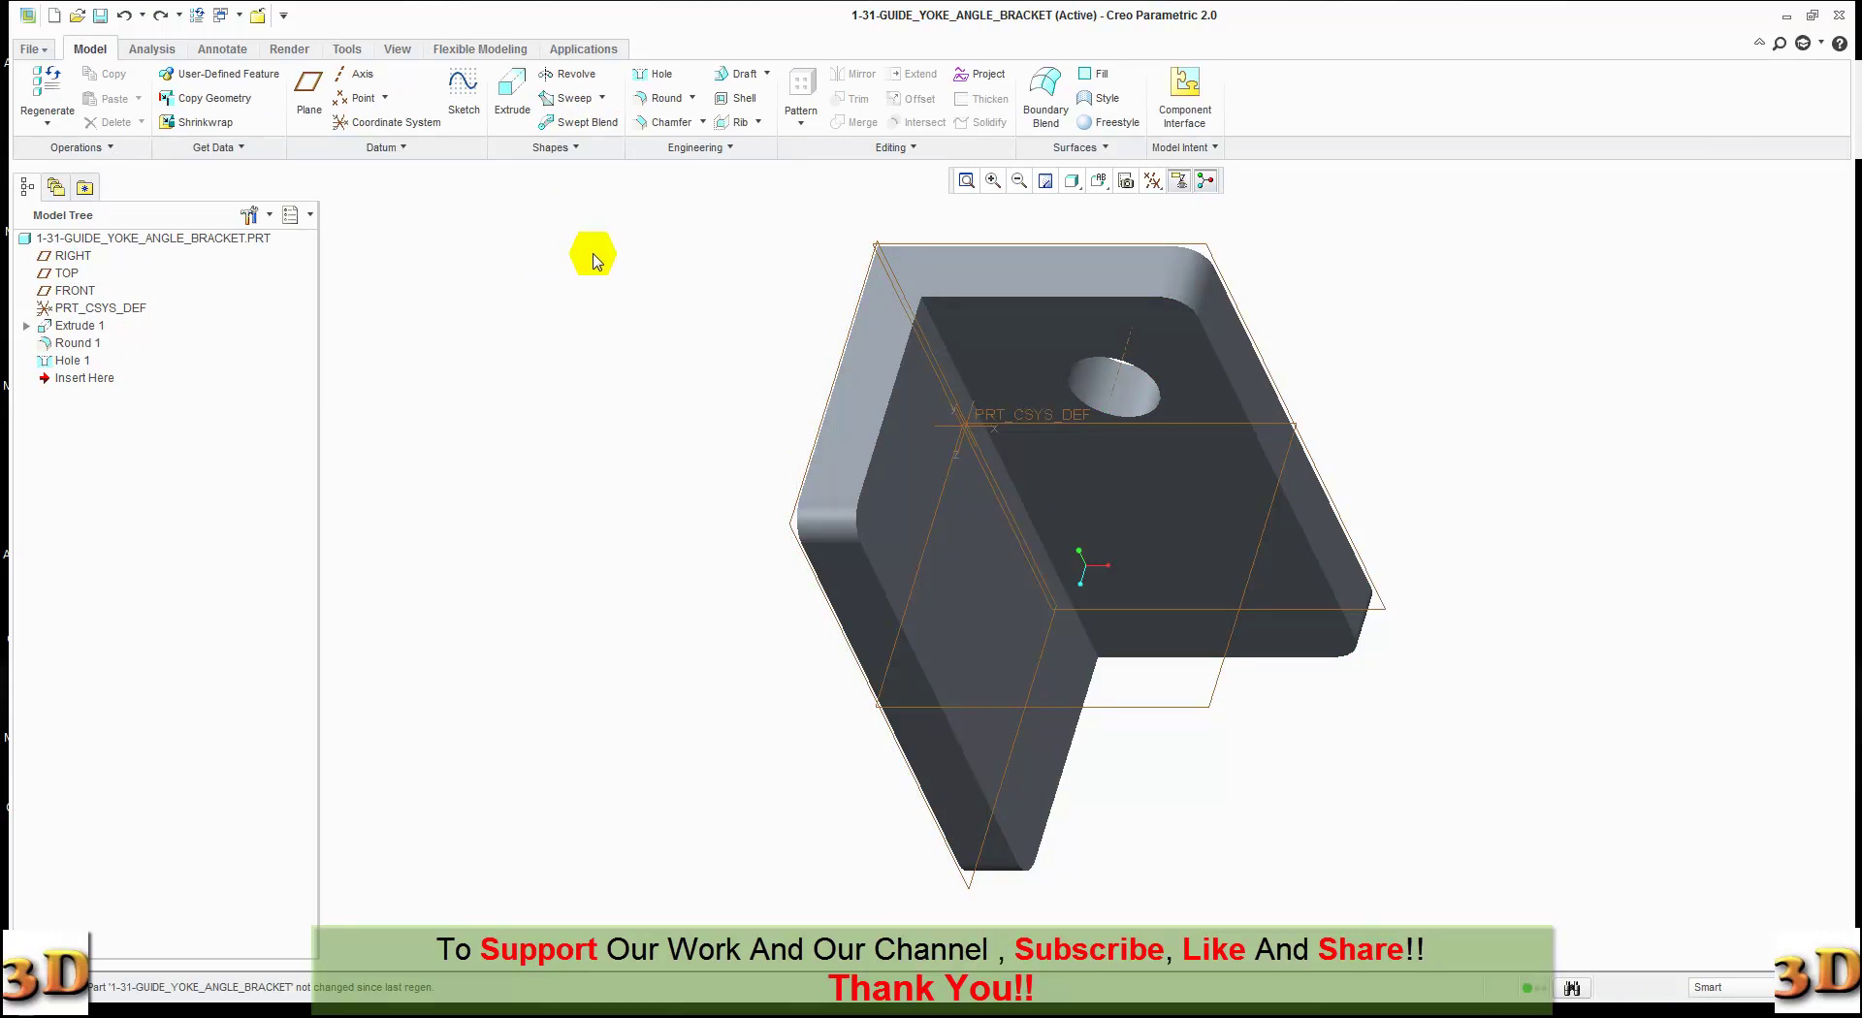
left_click(1114, 391)
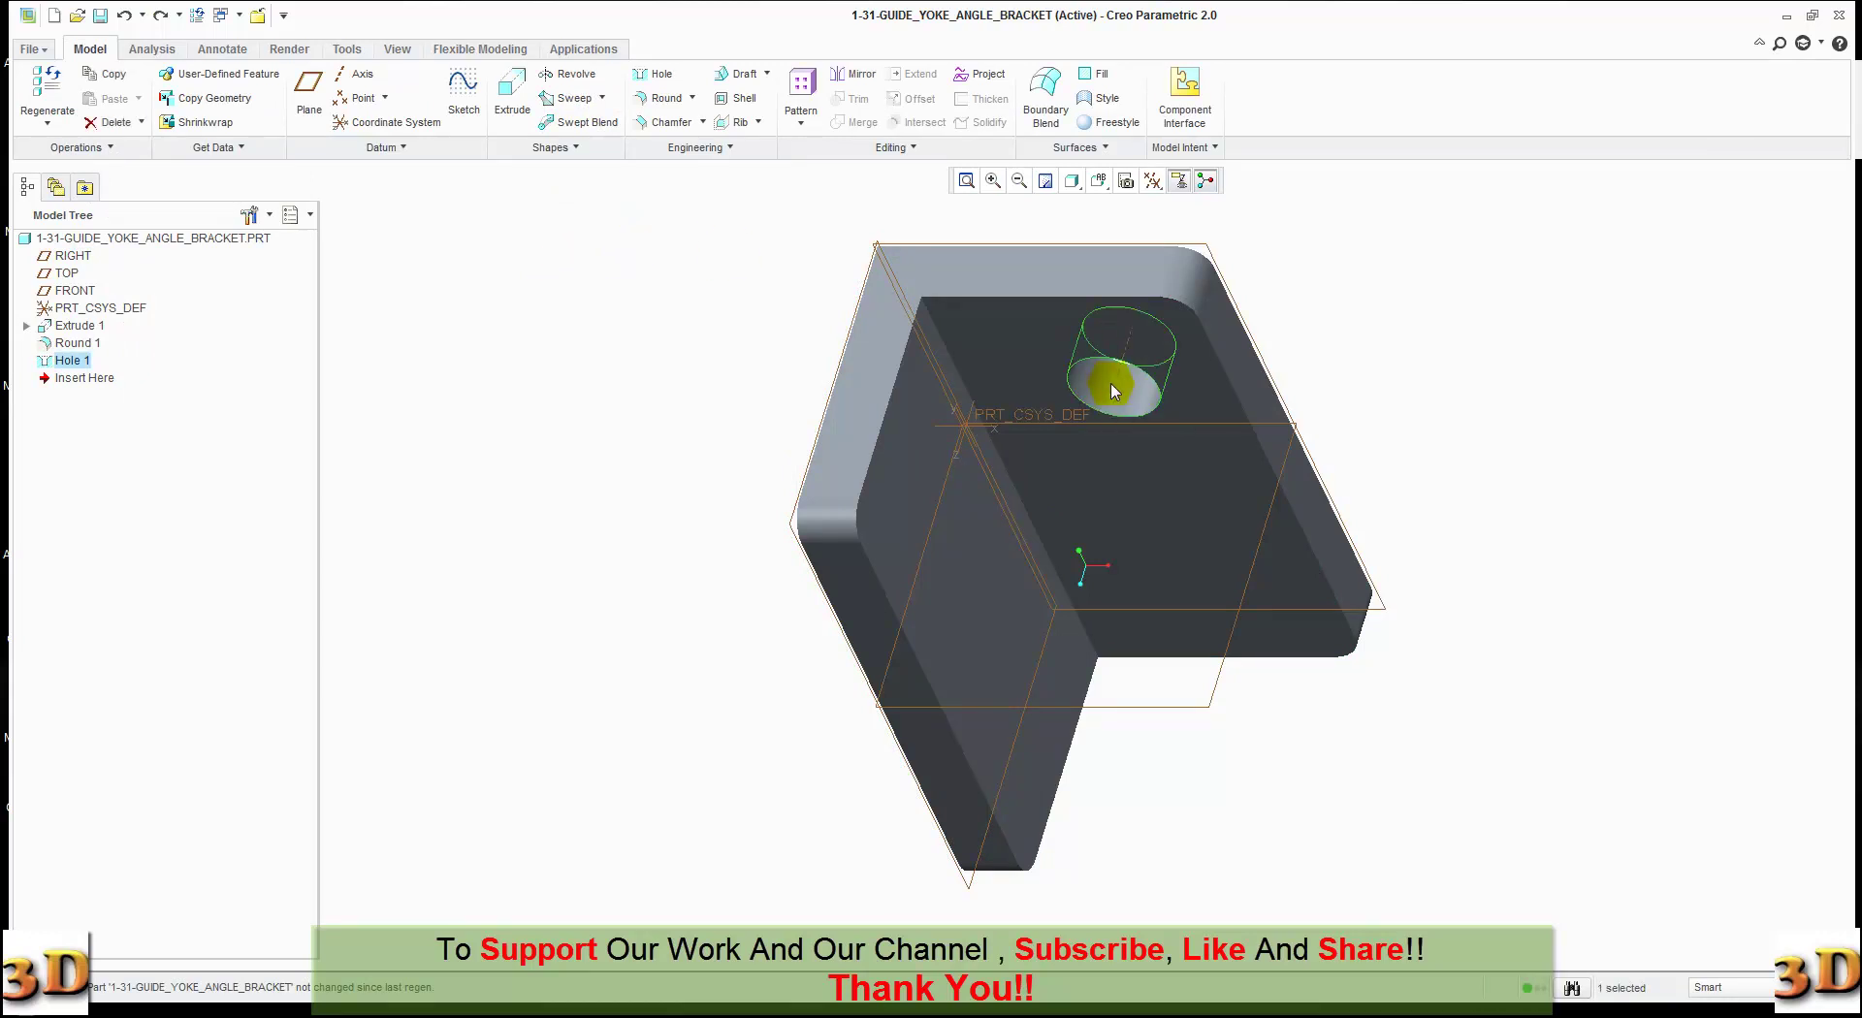
left_click(803, 83)
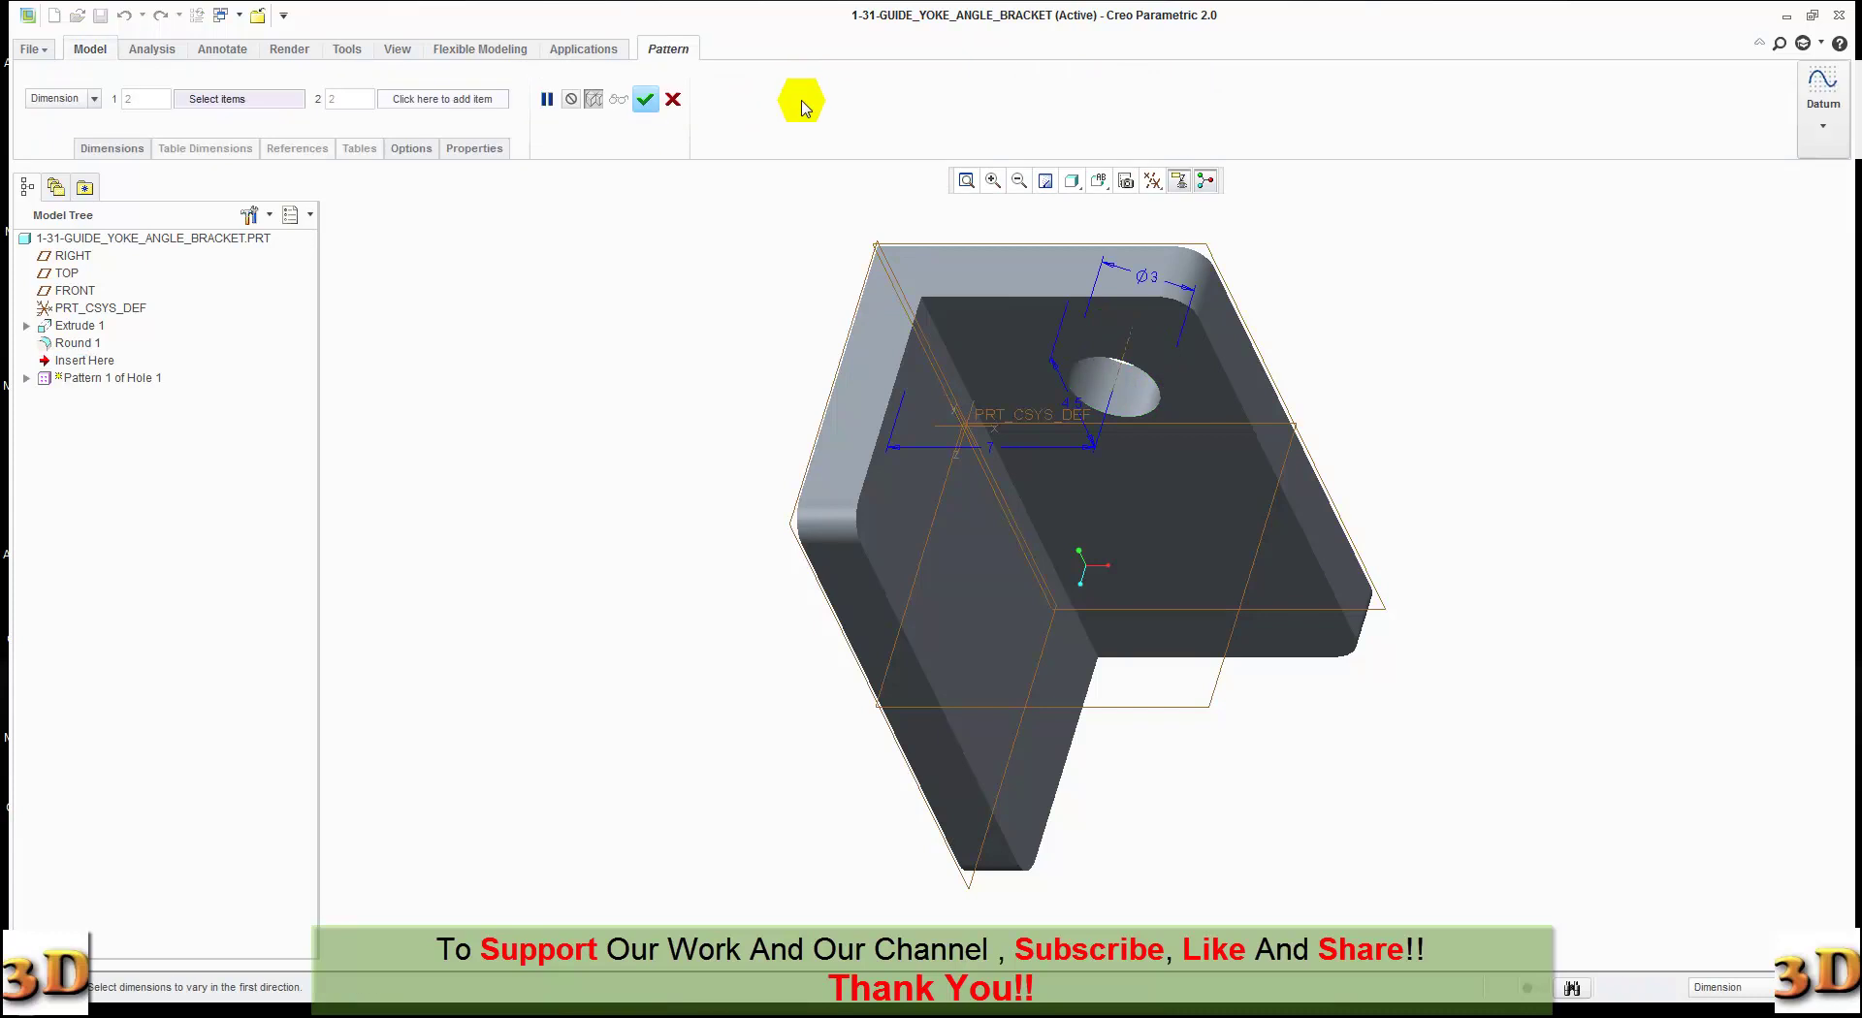
left_click(94, 99)
left_click(68, 132)
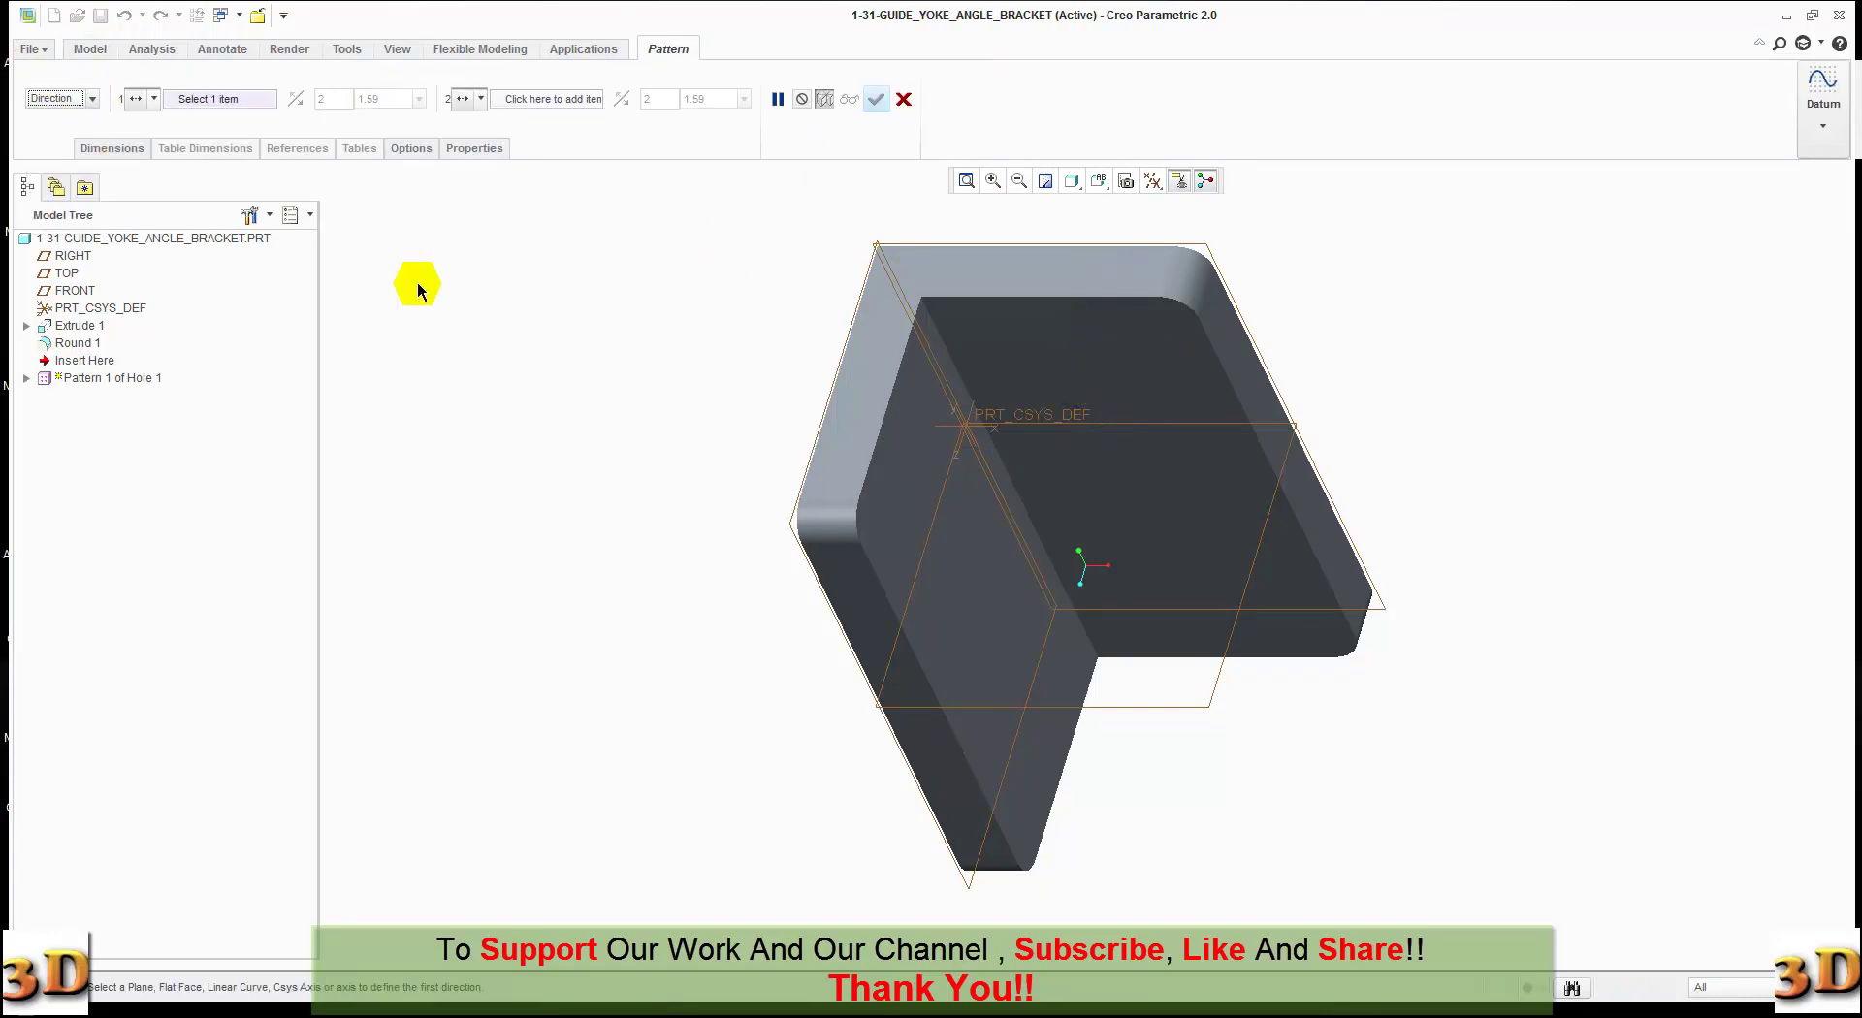
- Pattern the hole along the flange's long edge with 9.00 spacing in the flipped direction
left_click(1236, 411)
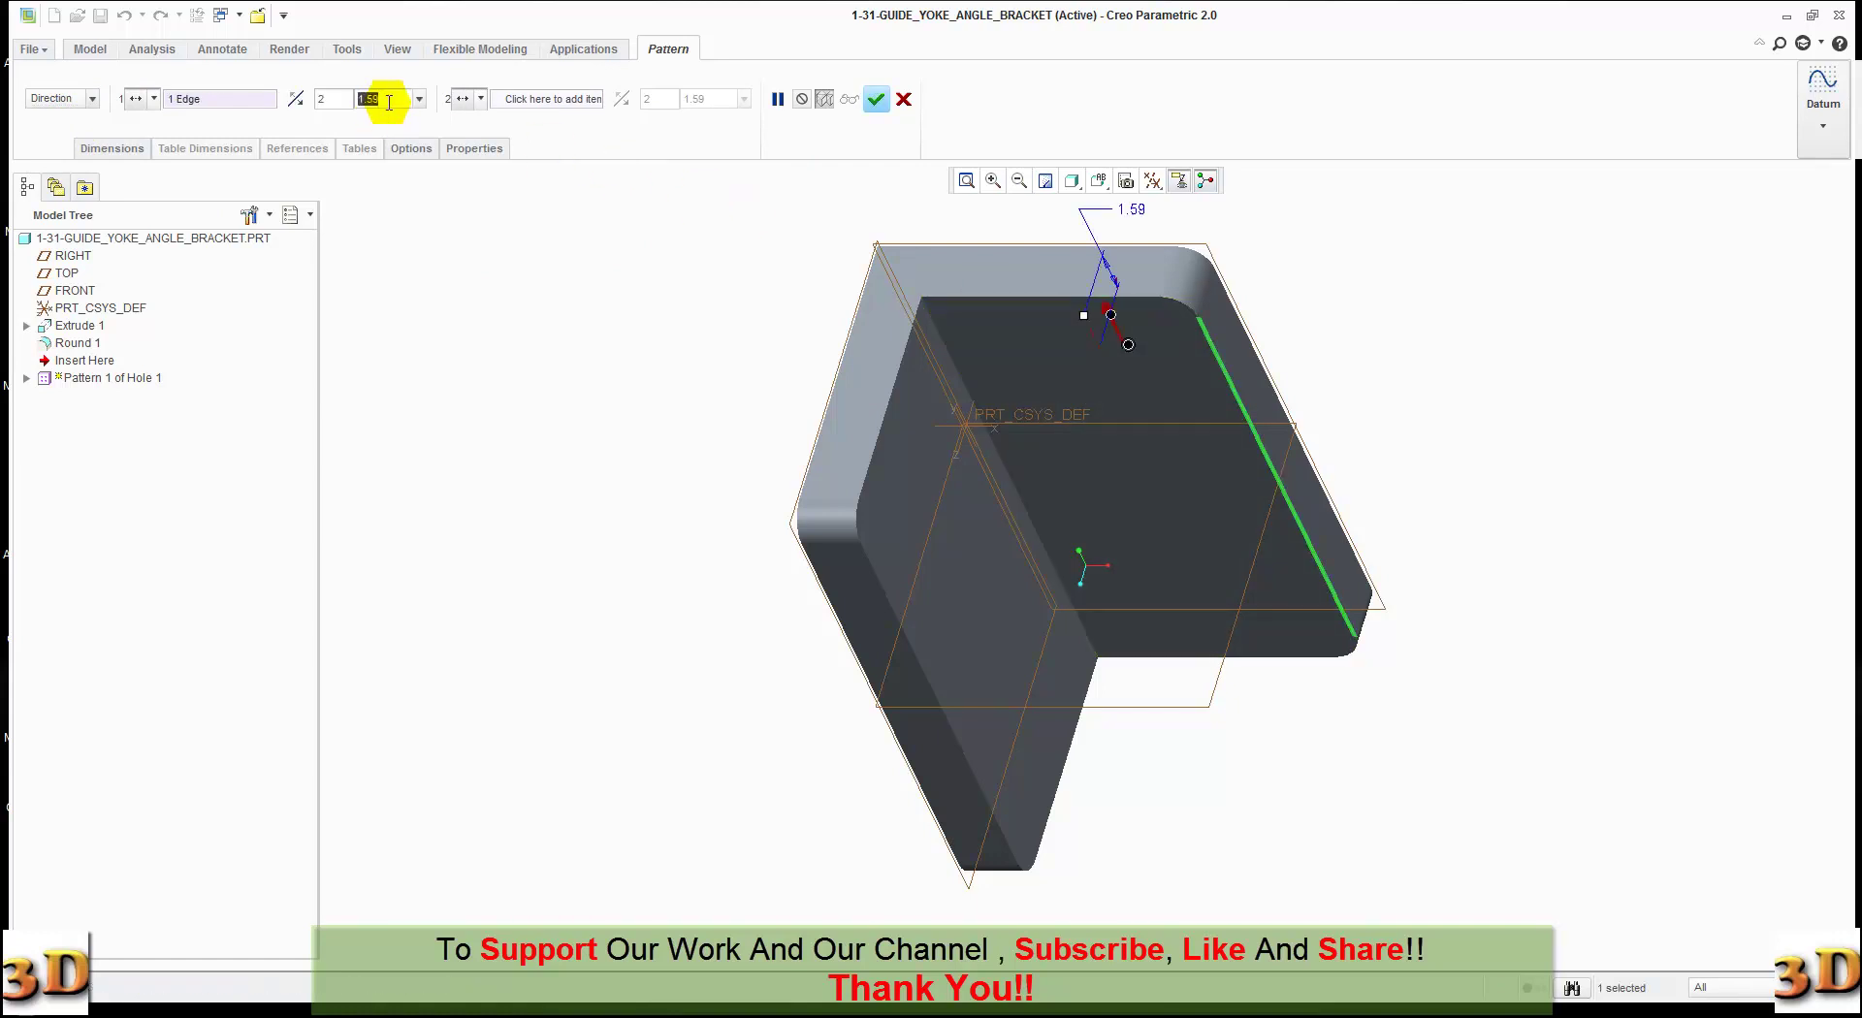
type("9")
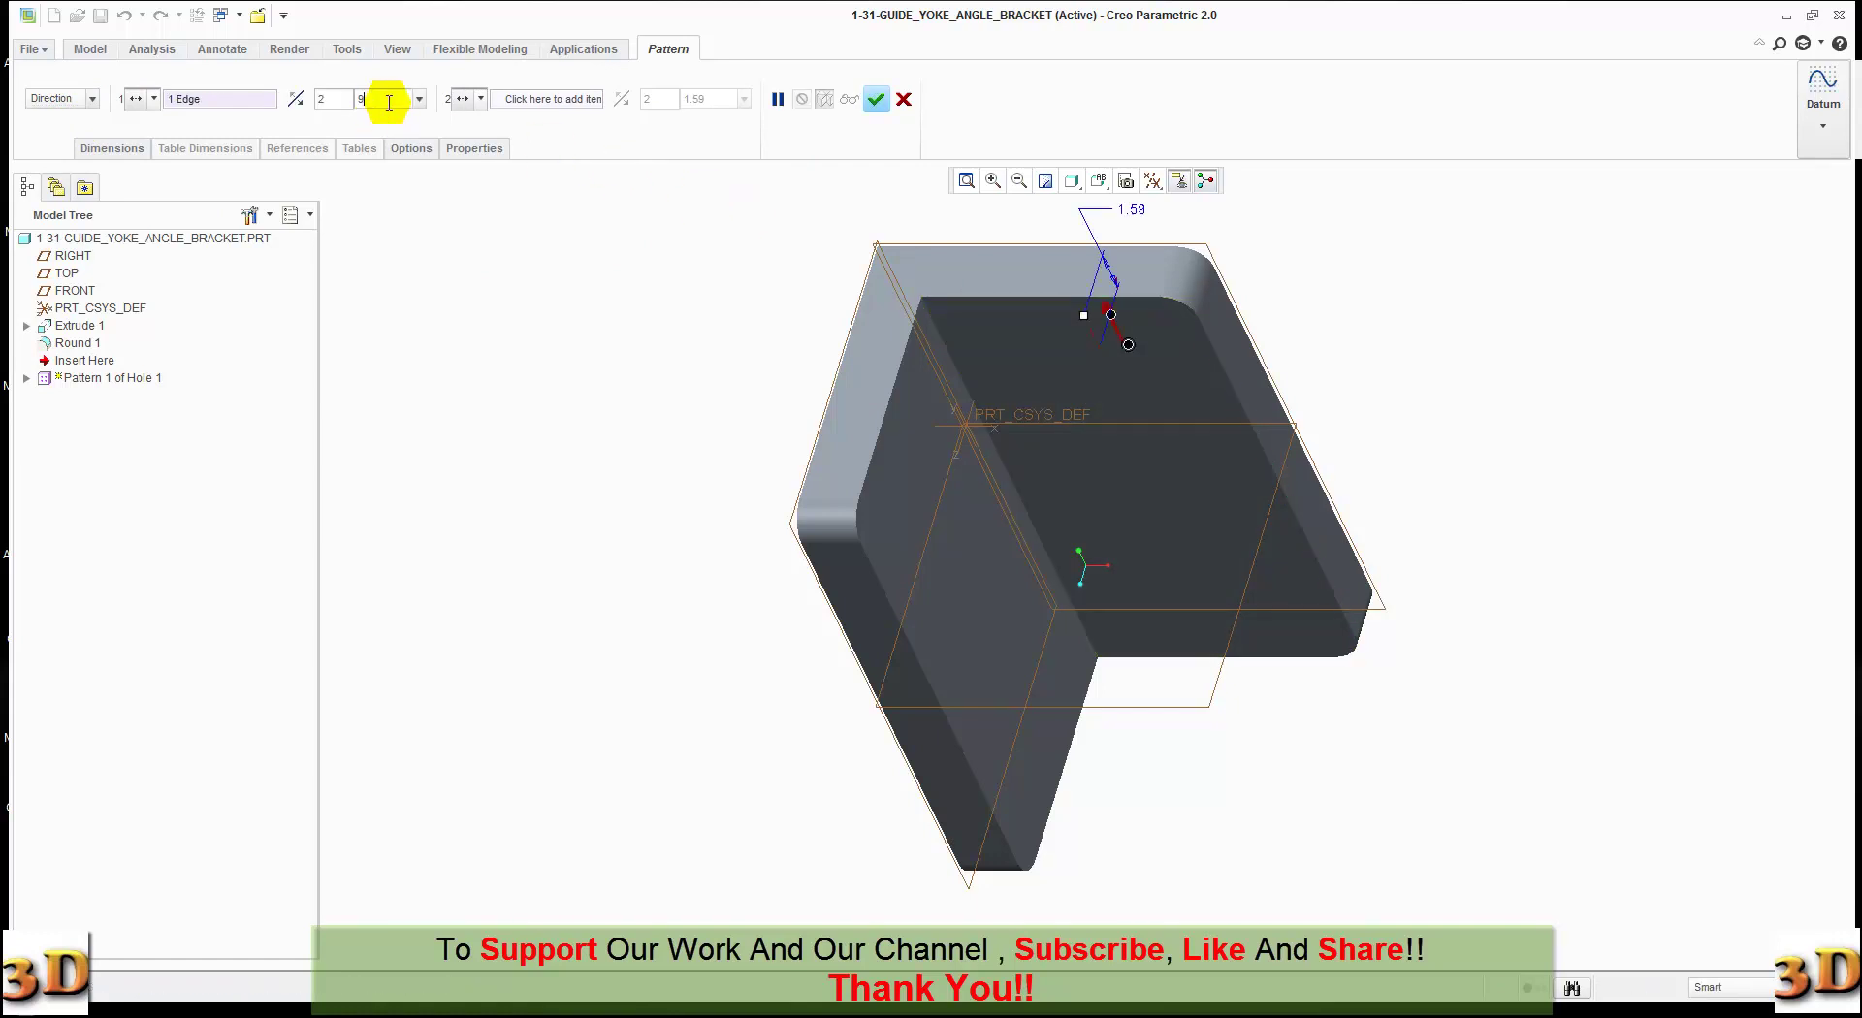
key("Return")
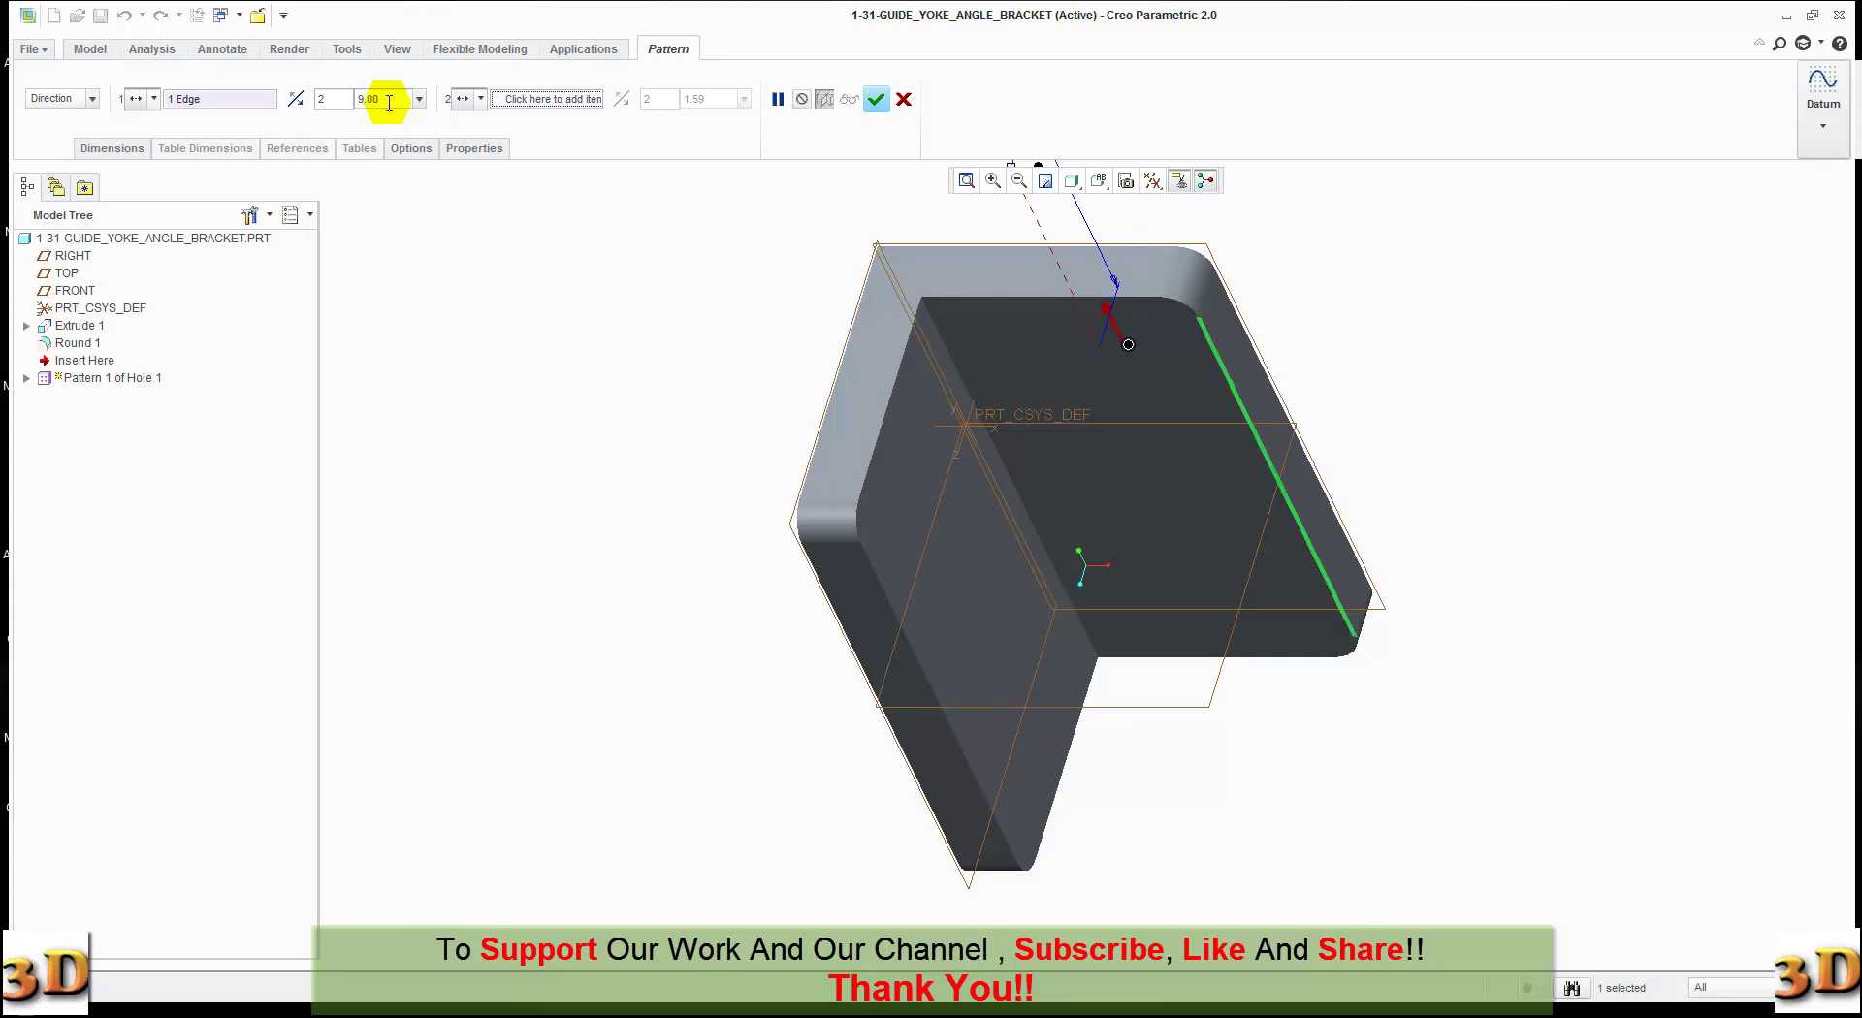
left_click(296, 98)
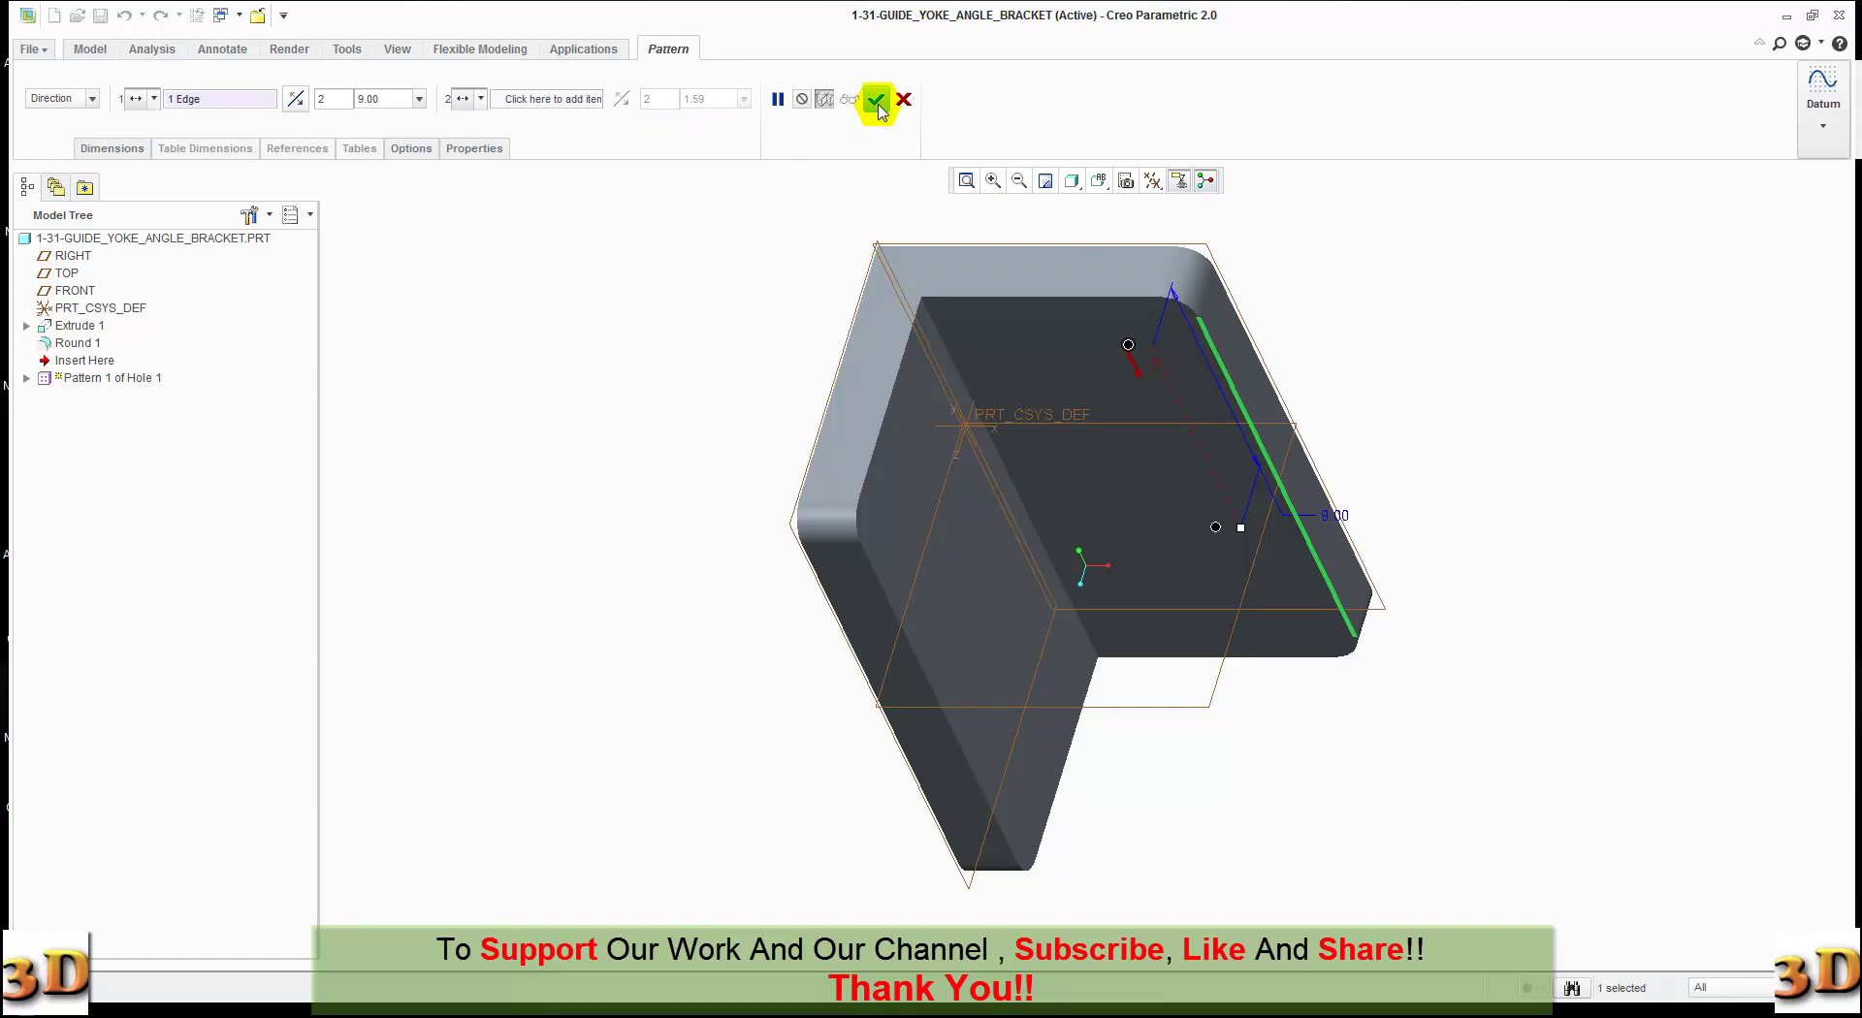
left_click(875, 99)
left_click(611, 308)
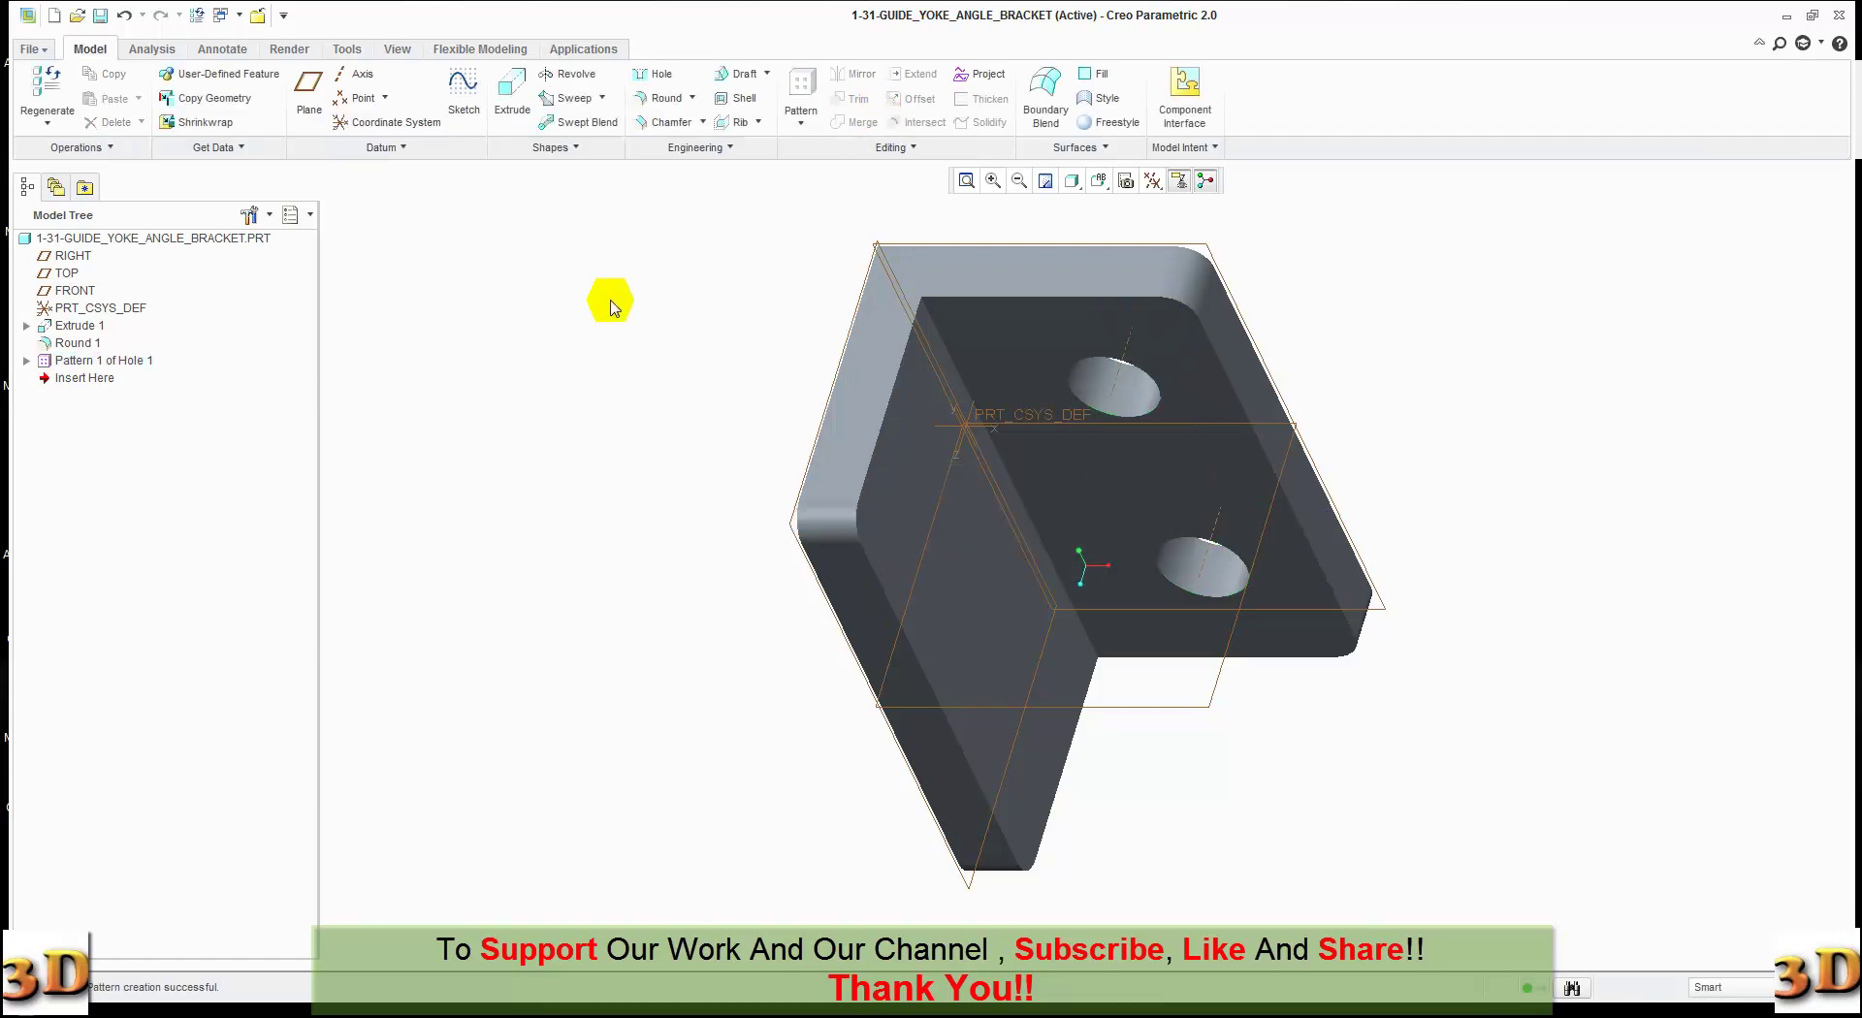
- Create datum plane DTM1 through the bracket's two corner edges
left_click(309, 87)
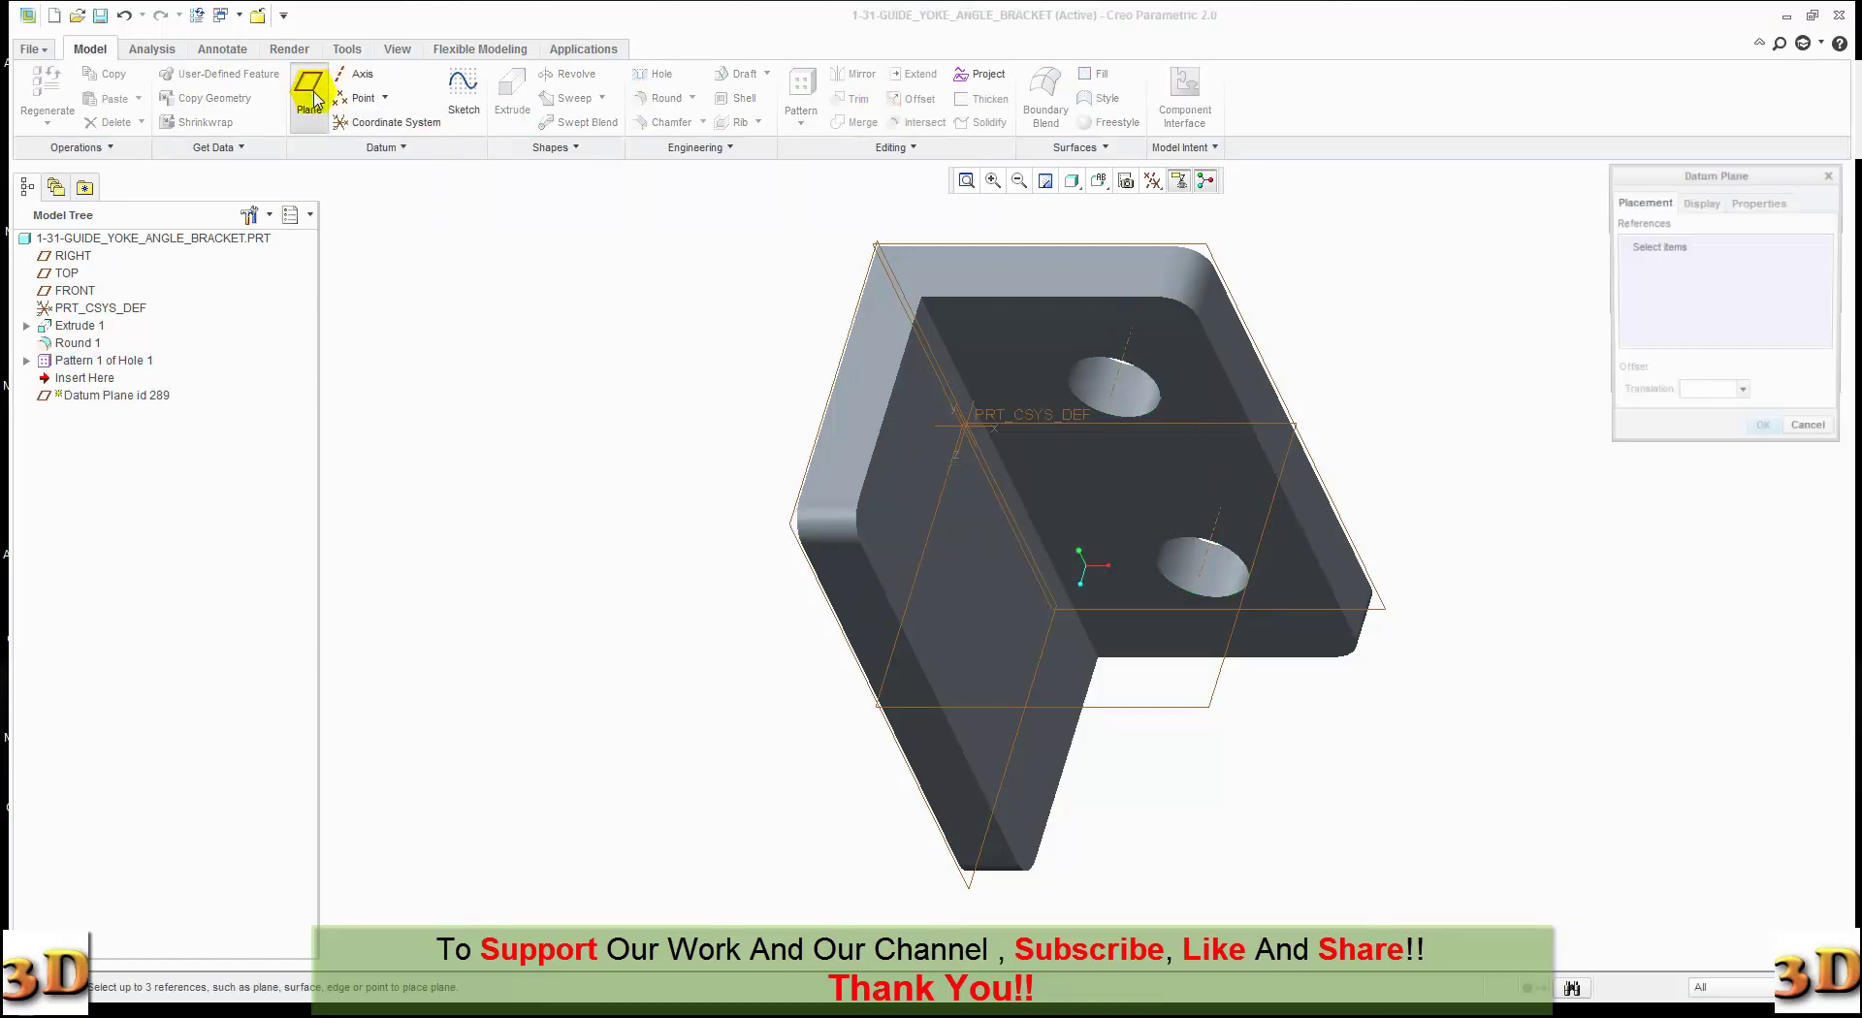
left_click(894, 287)
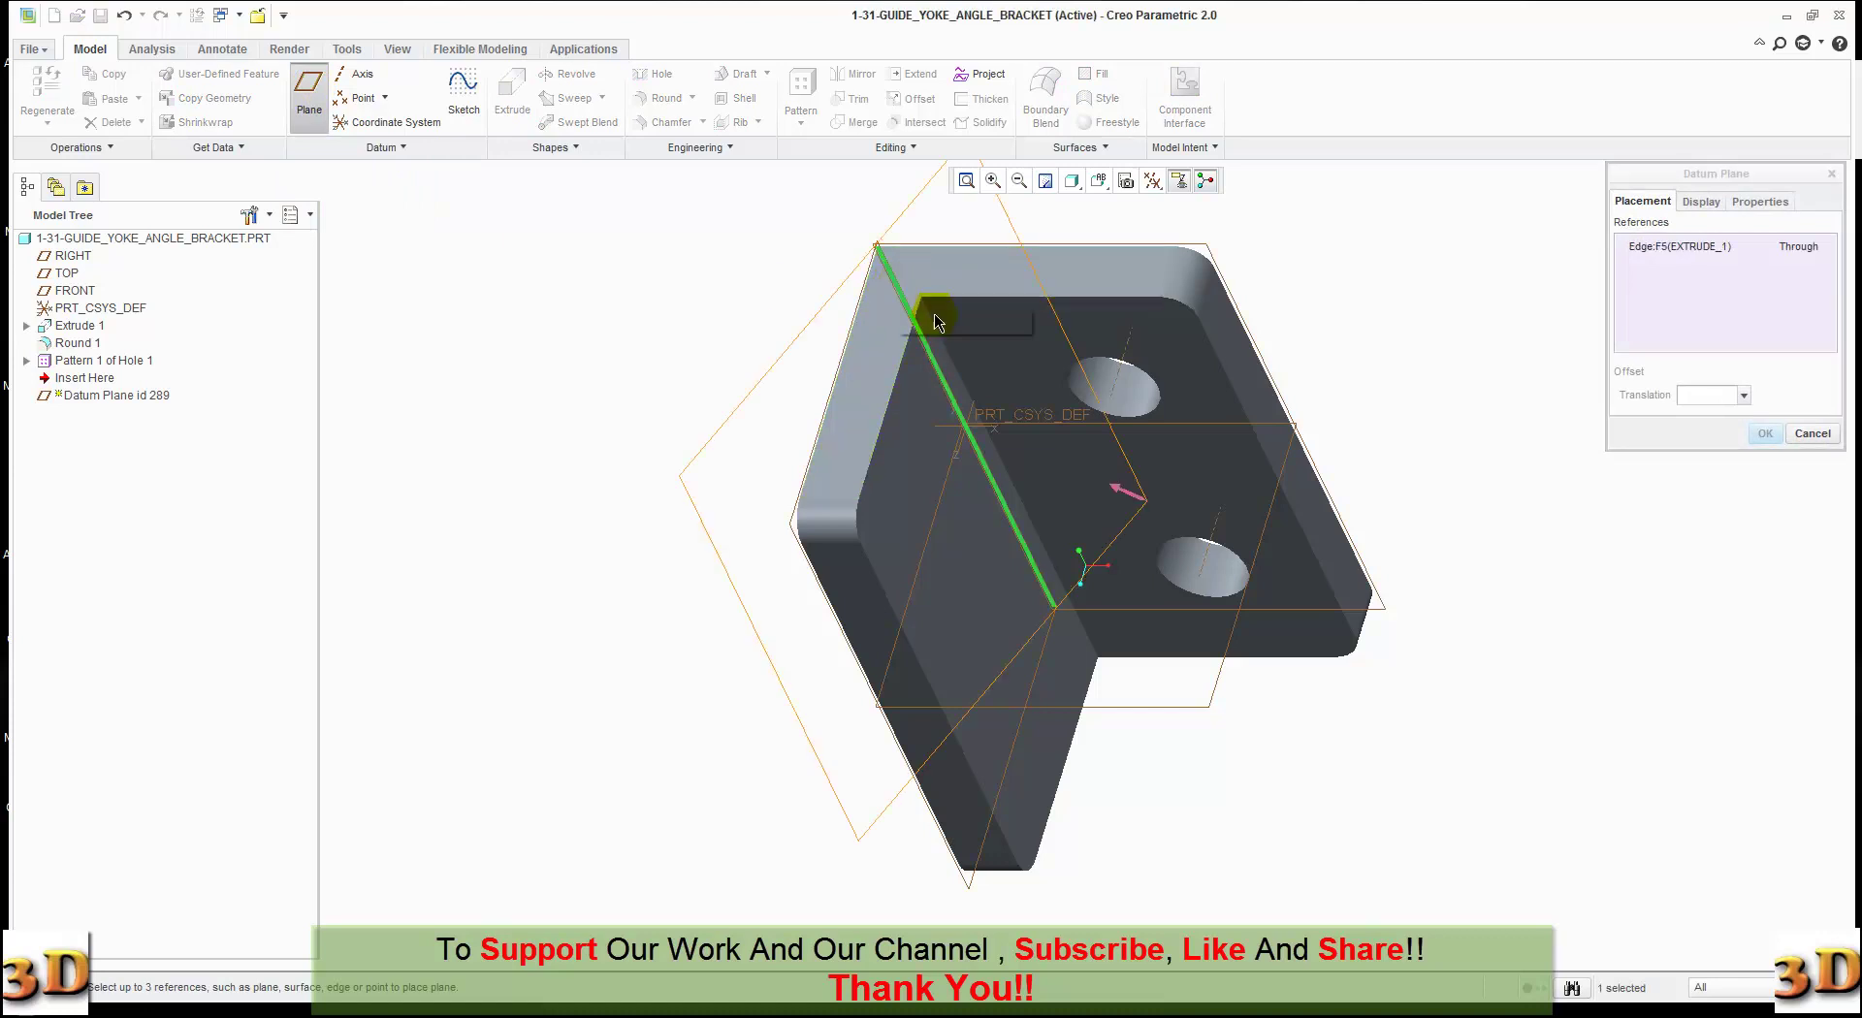
left_click(948, 342, "ctrl")
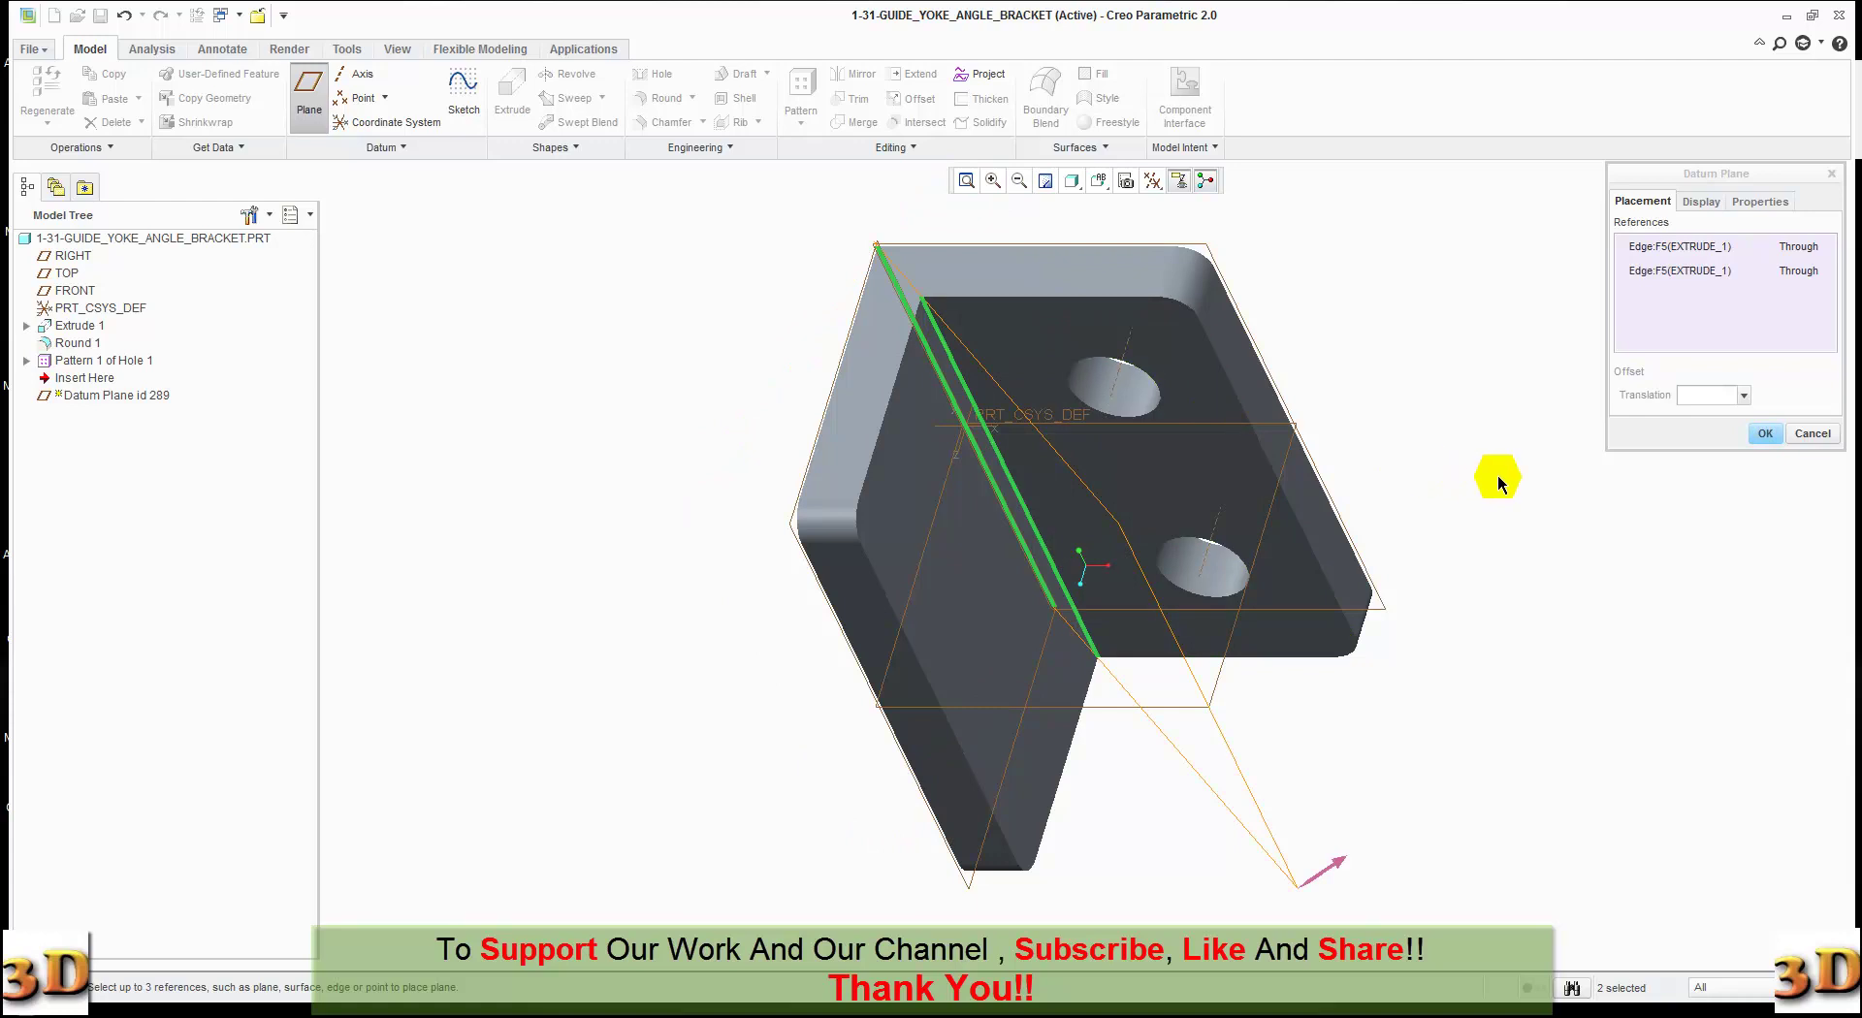
left_click(1763, 436)
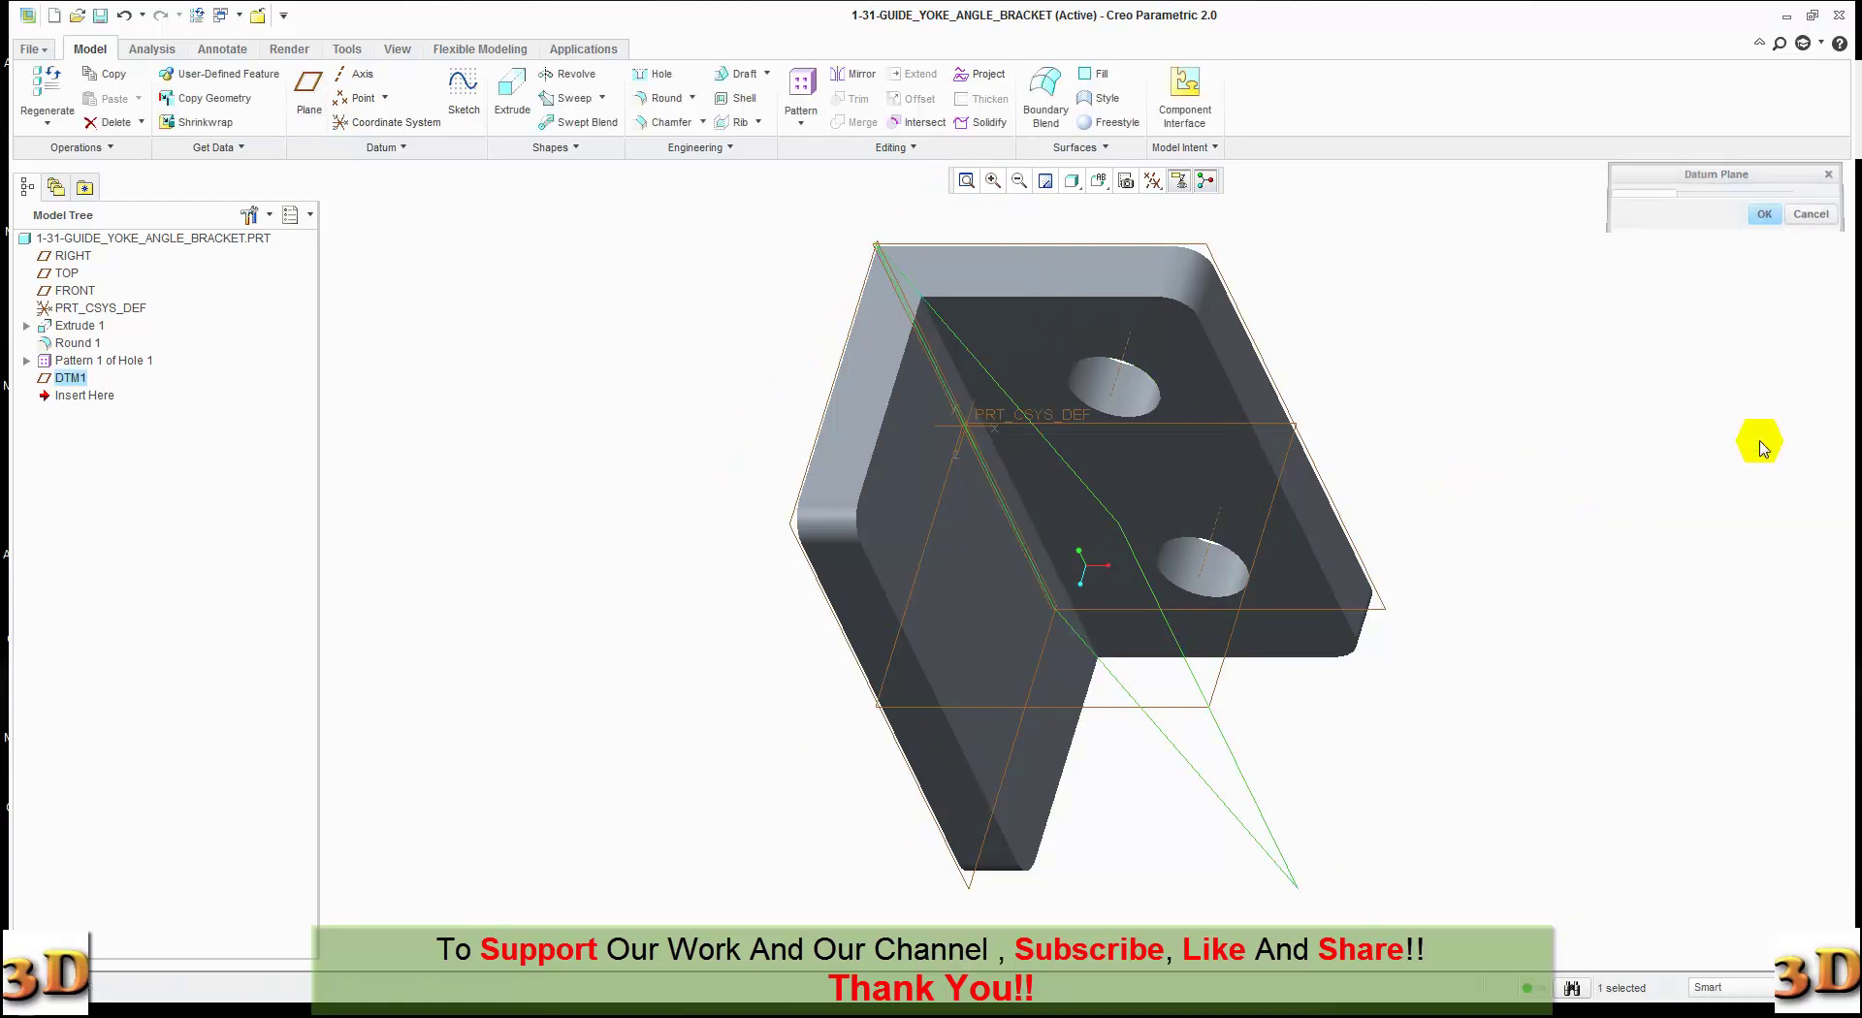
- Check DTM1 from the TOP view, return to Standard orientation, and select the hole pattern
left_click(1098, 184)
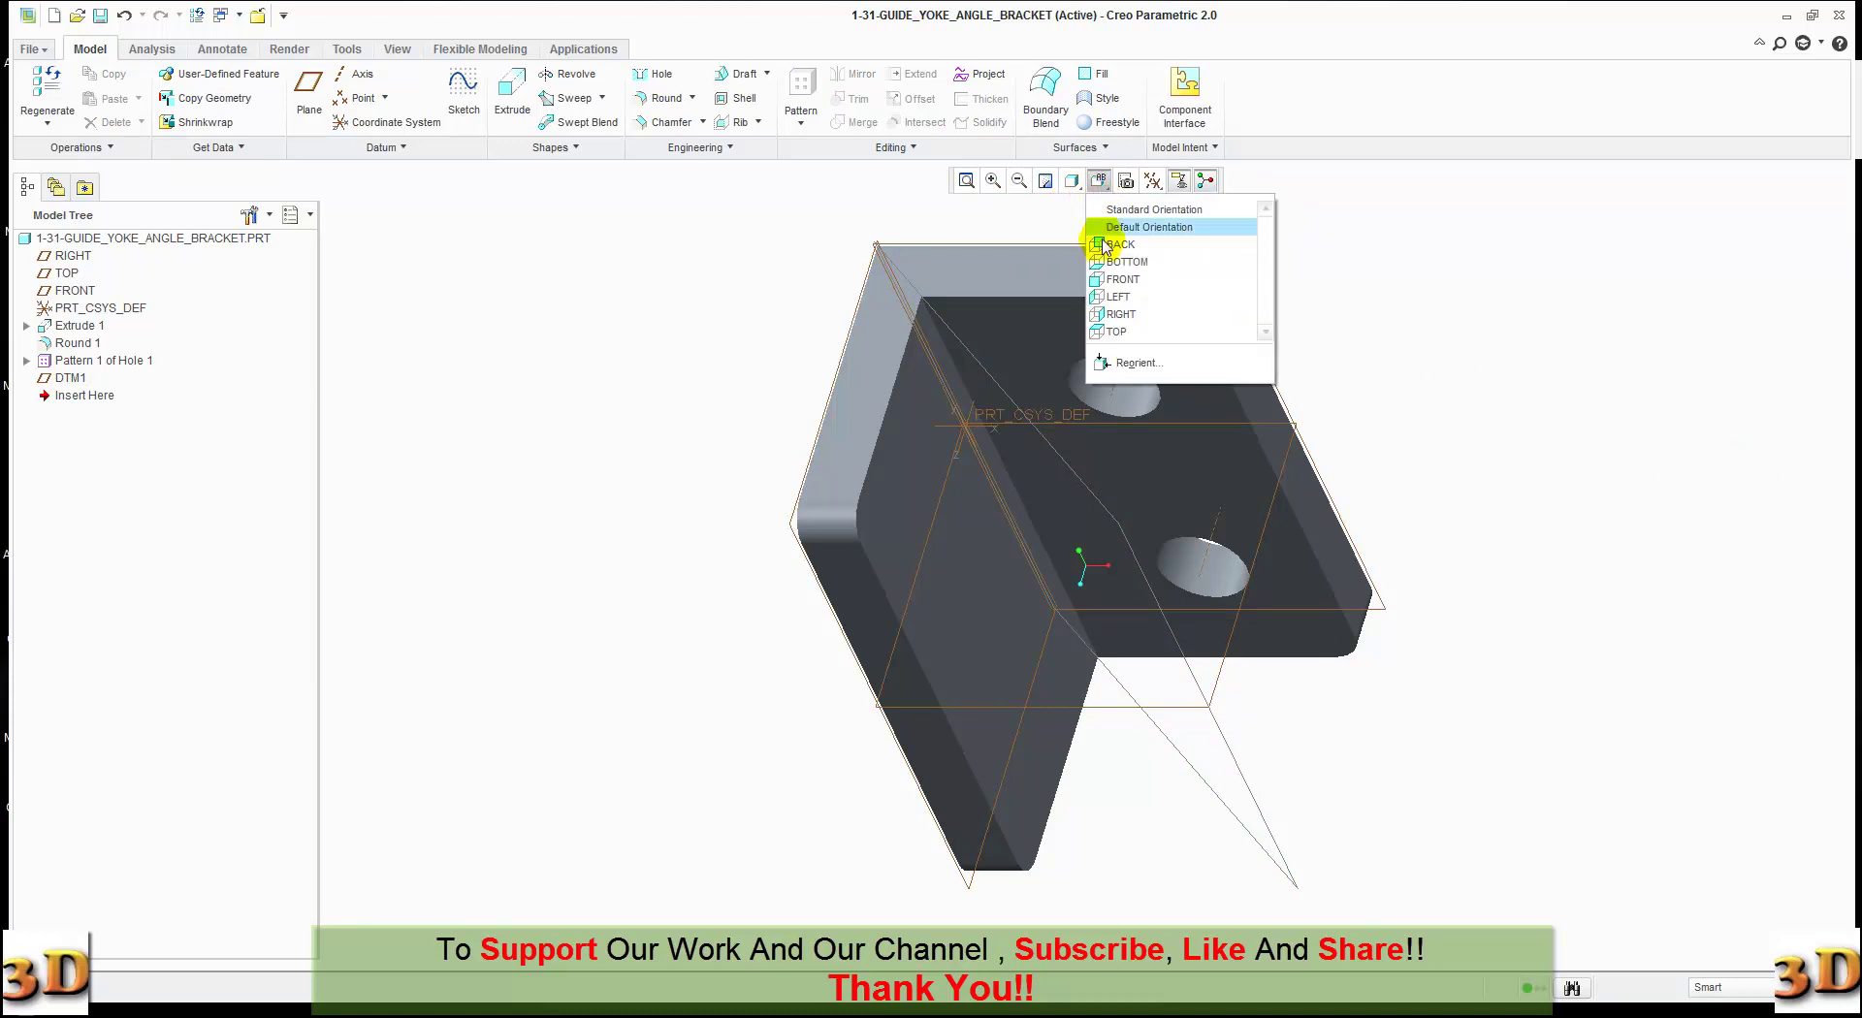
left_click(1125, 330)
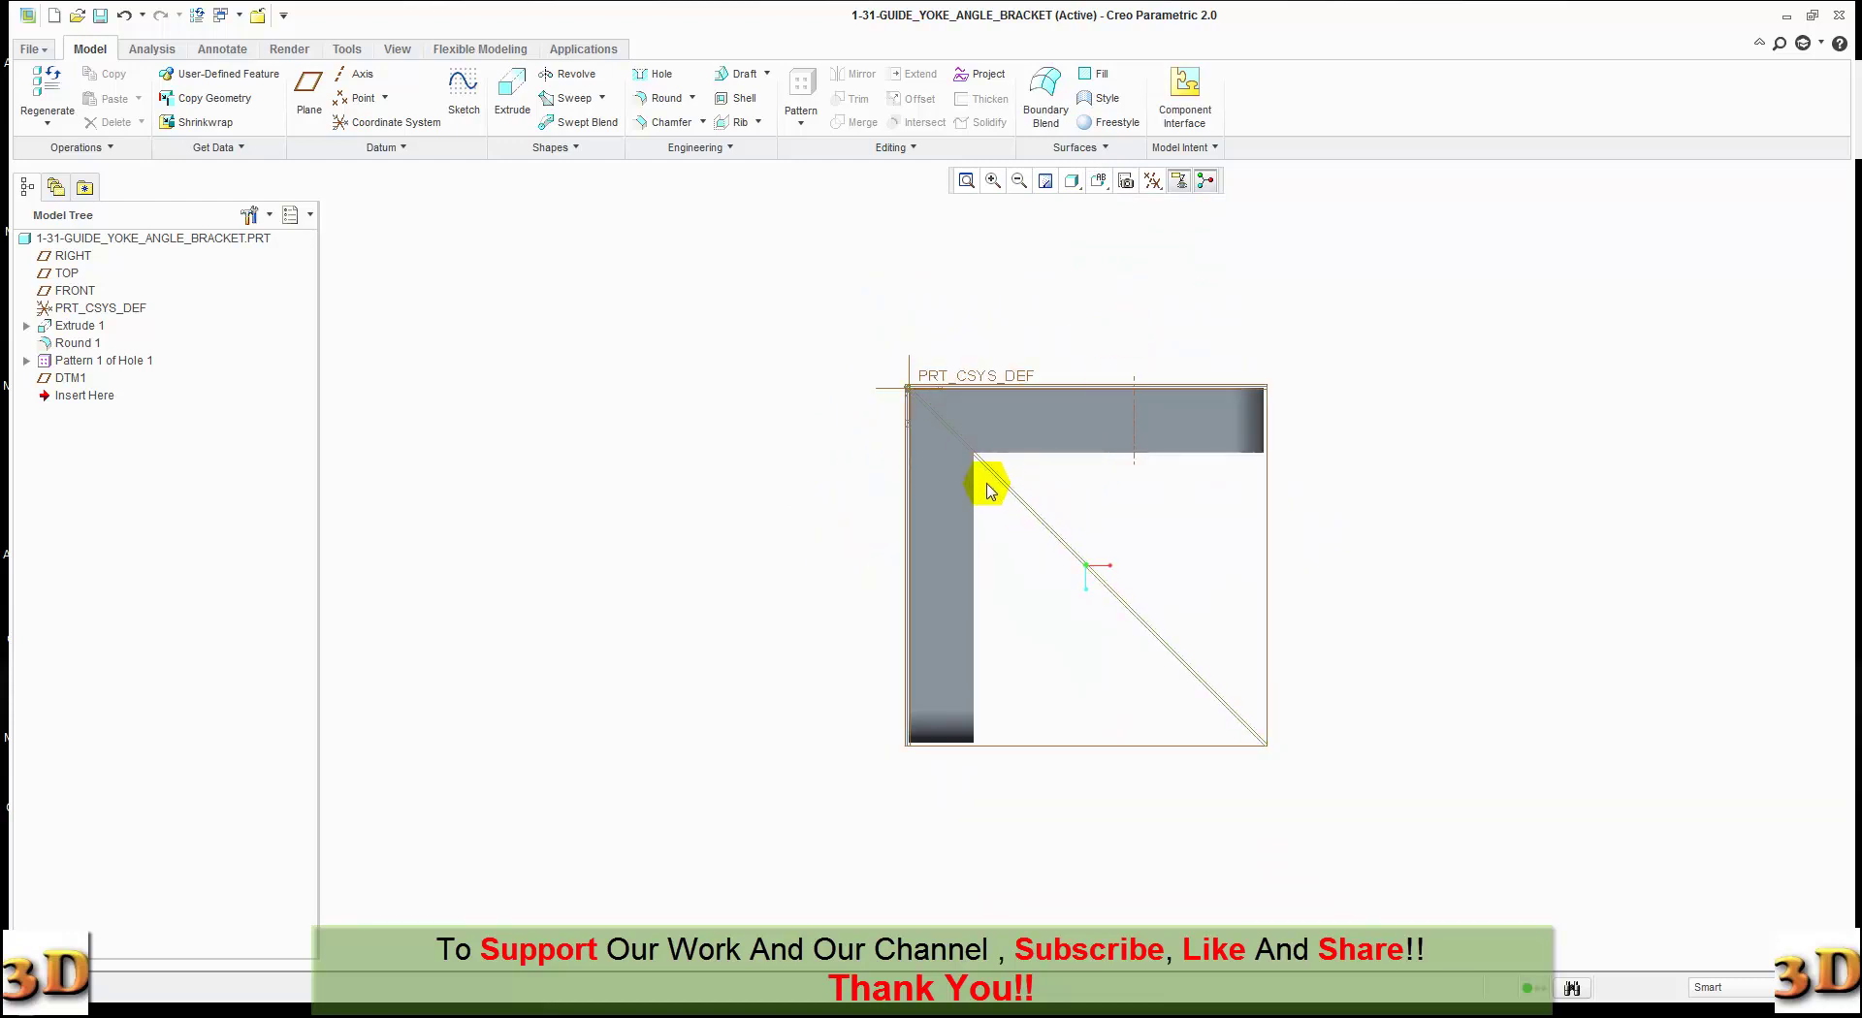
left_click(1099, 181)
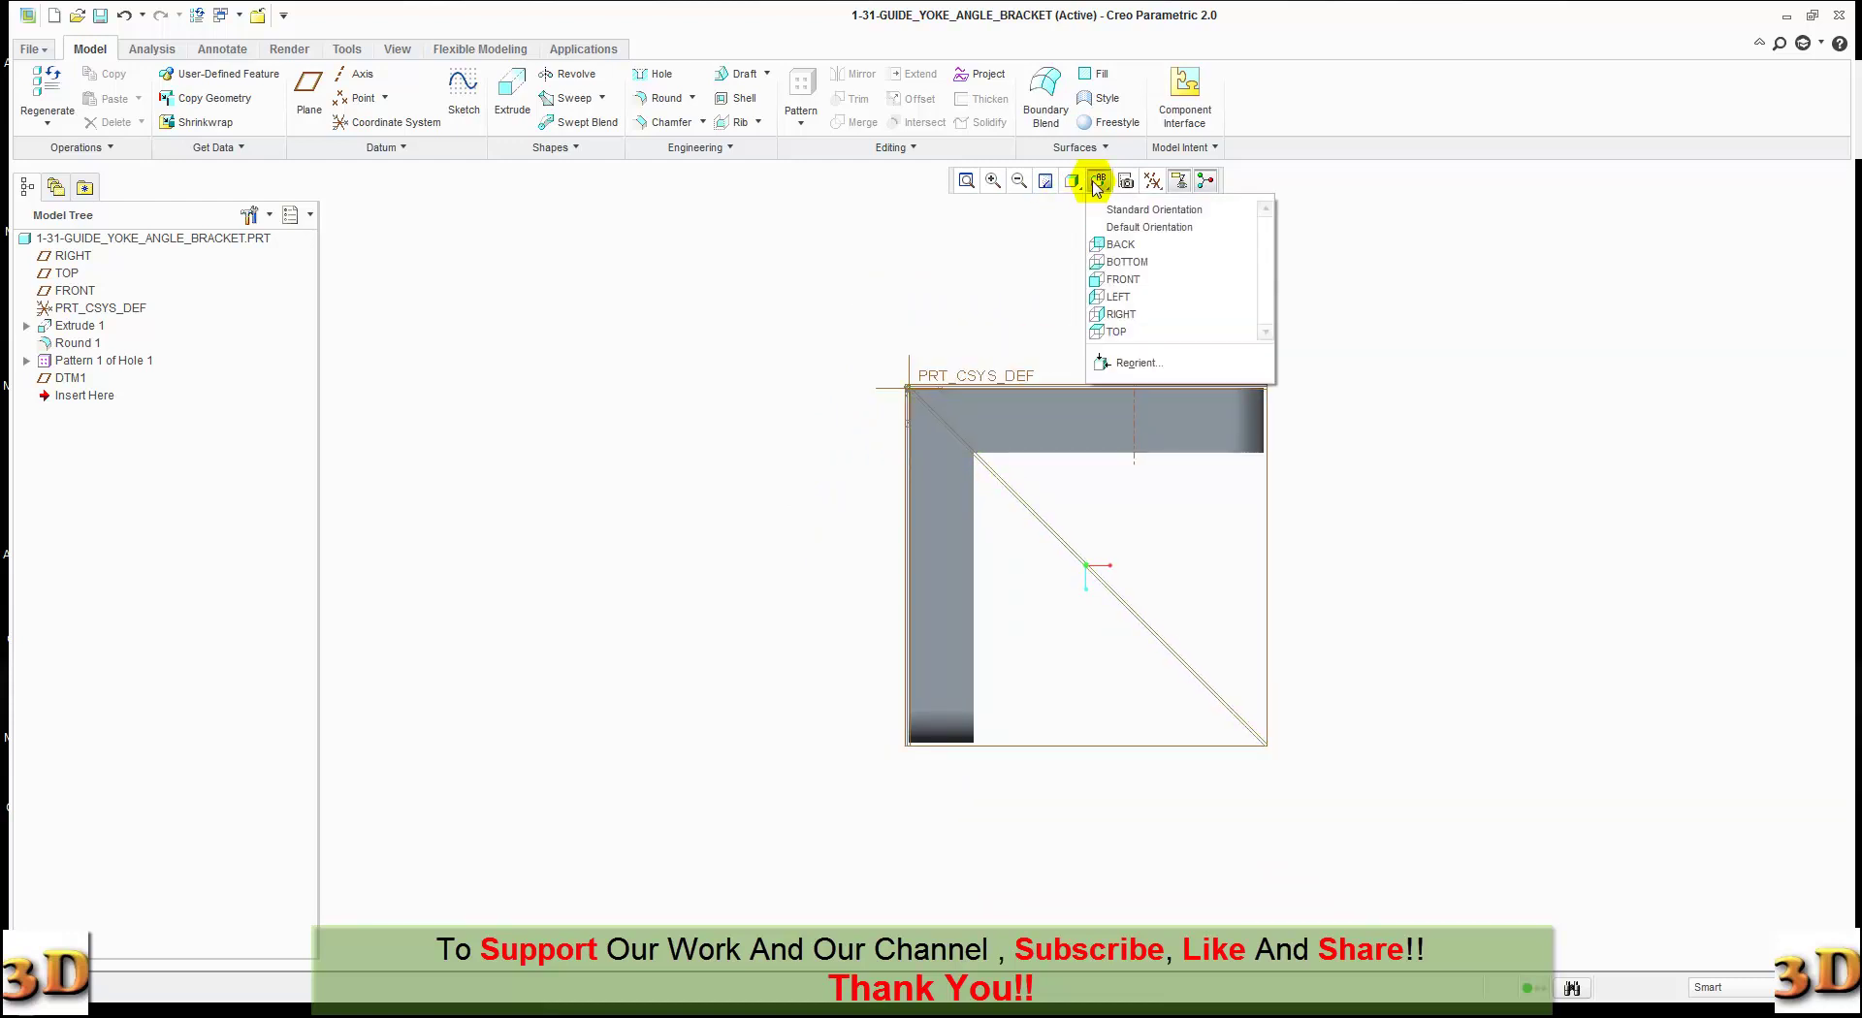
left_click(1152, 210)
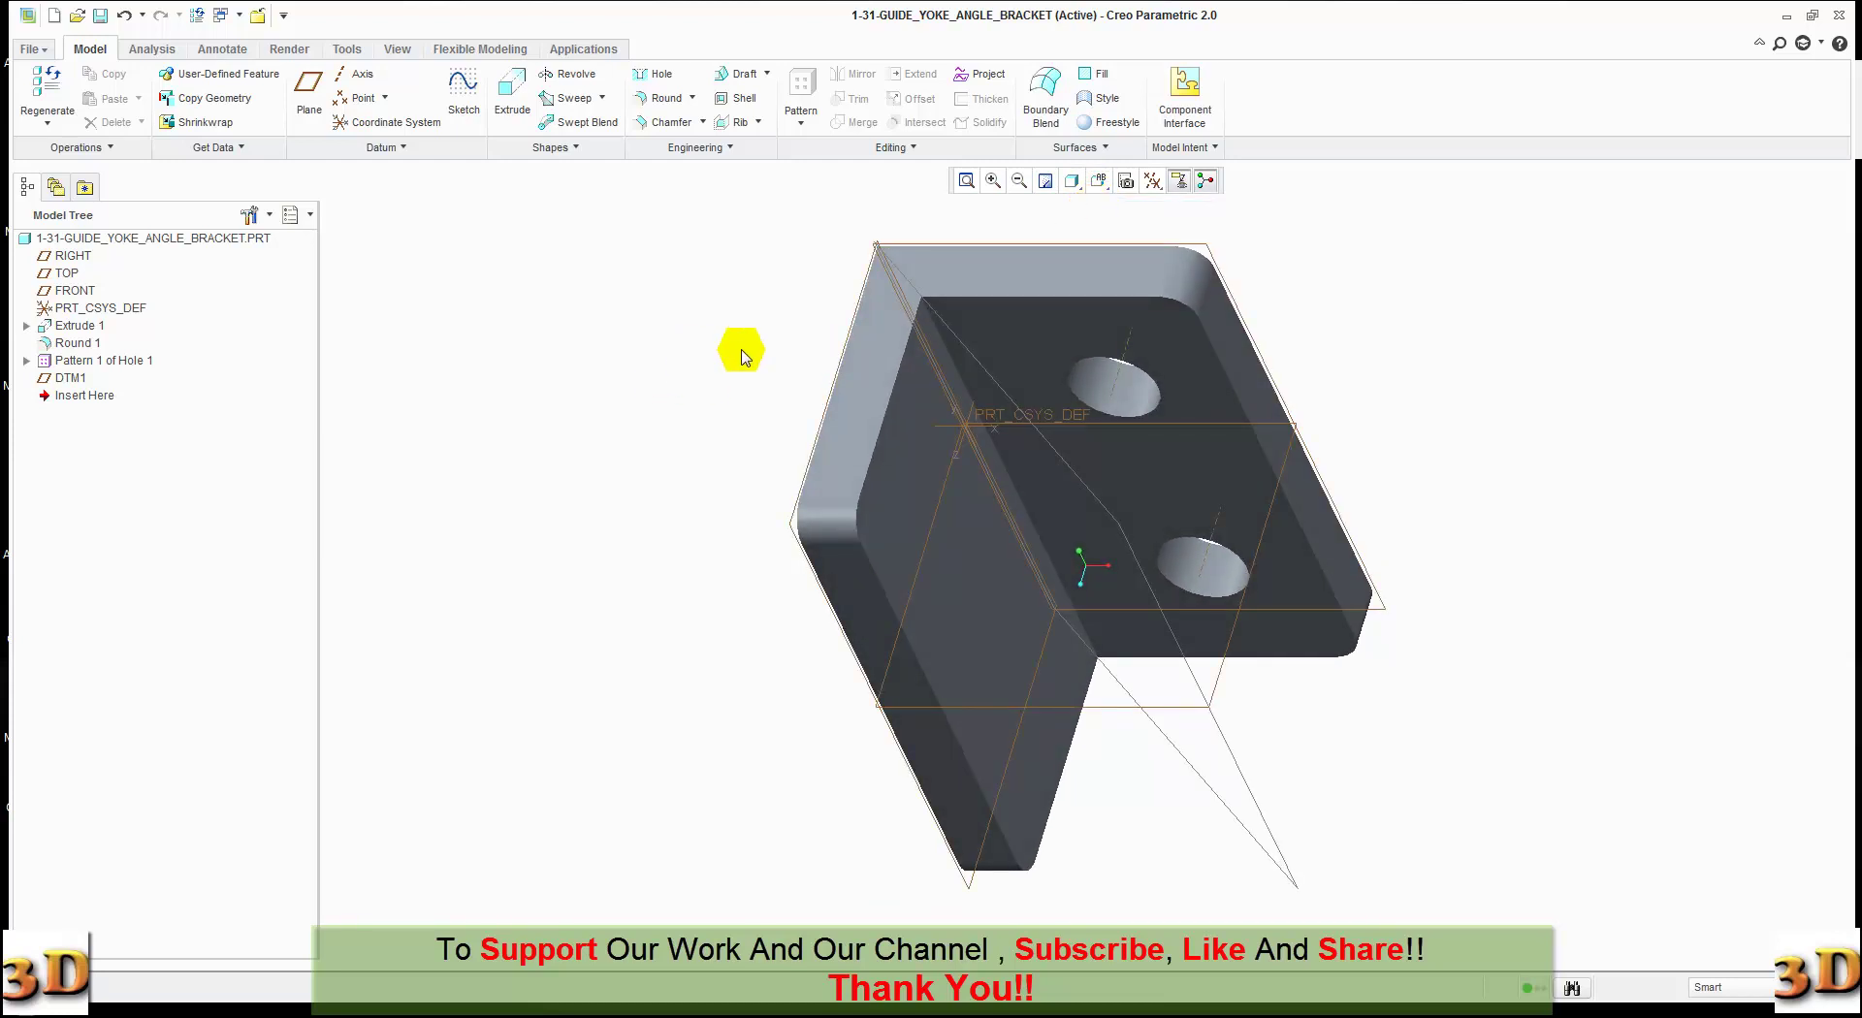
left_click(1102, 399)
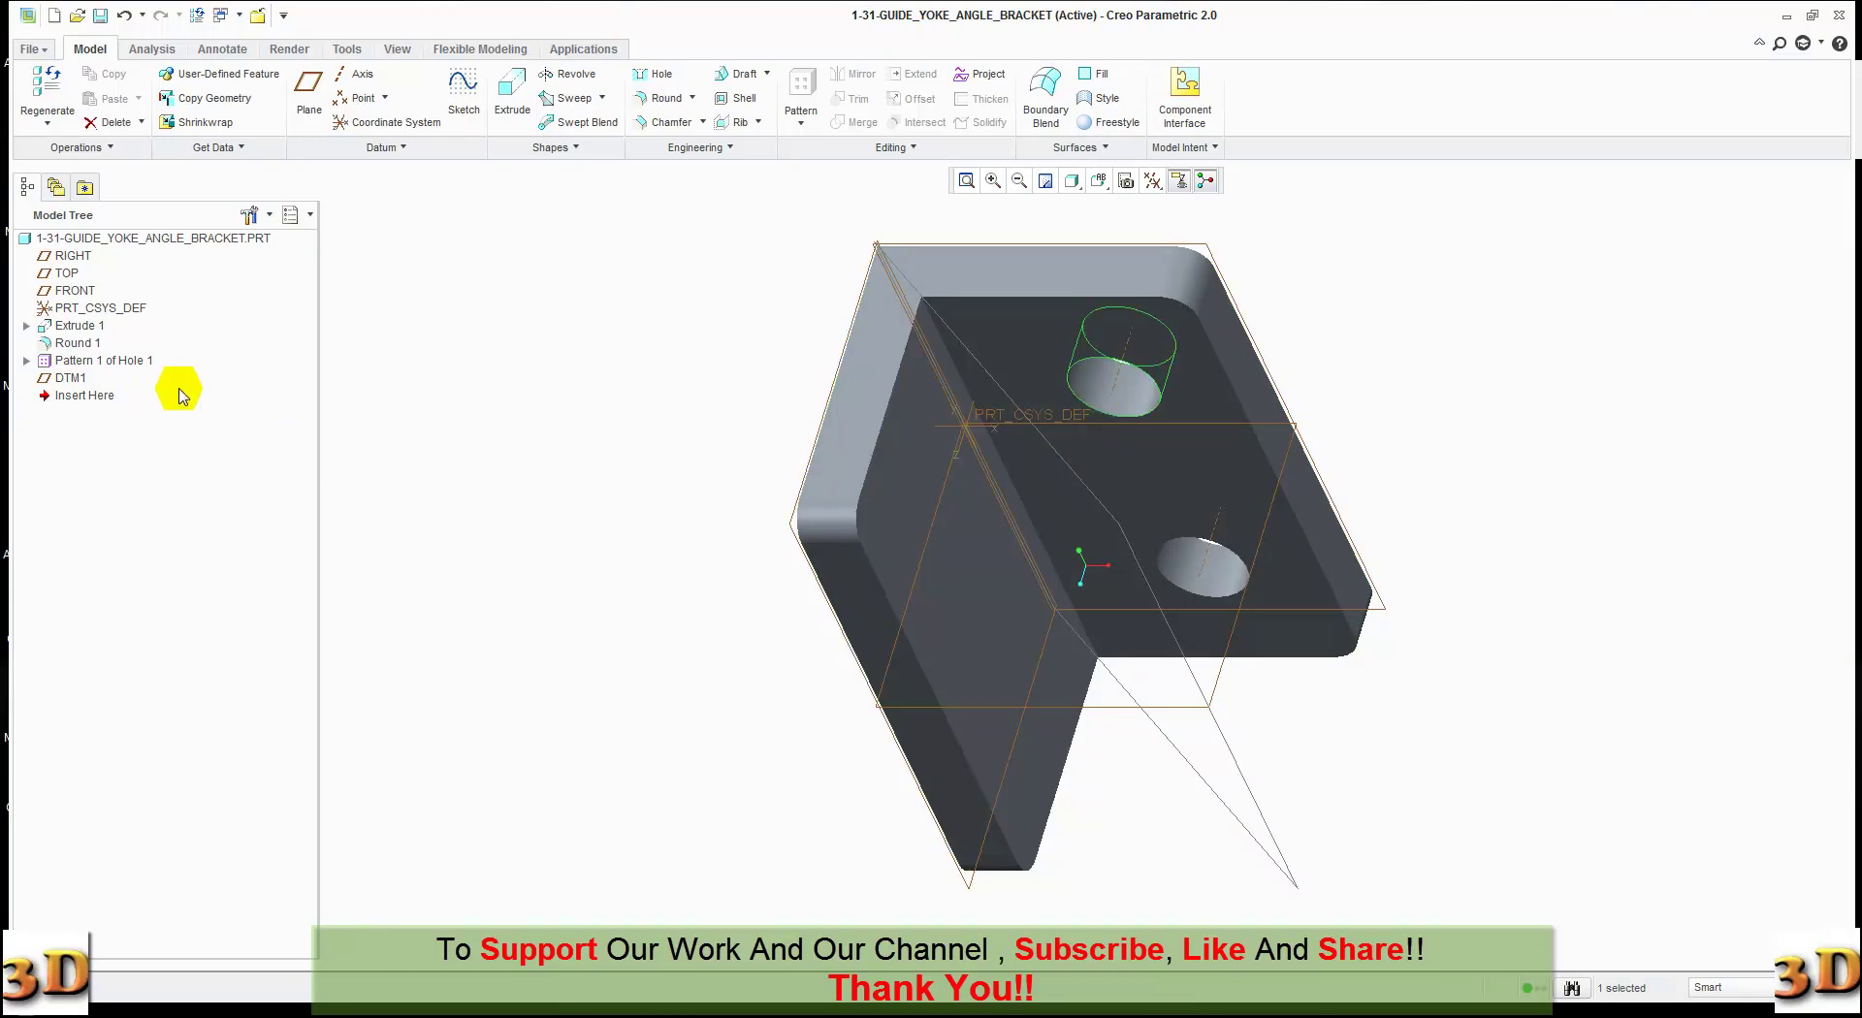
left_click(138, 363)
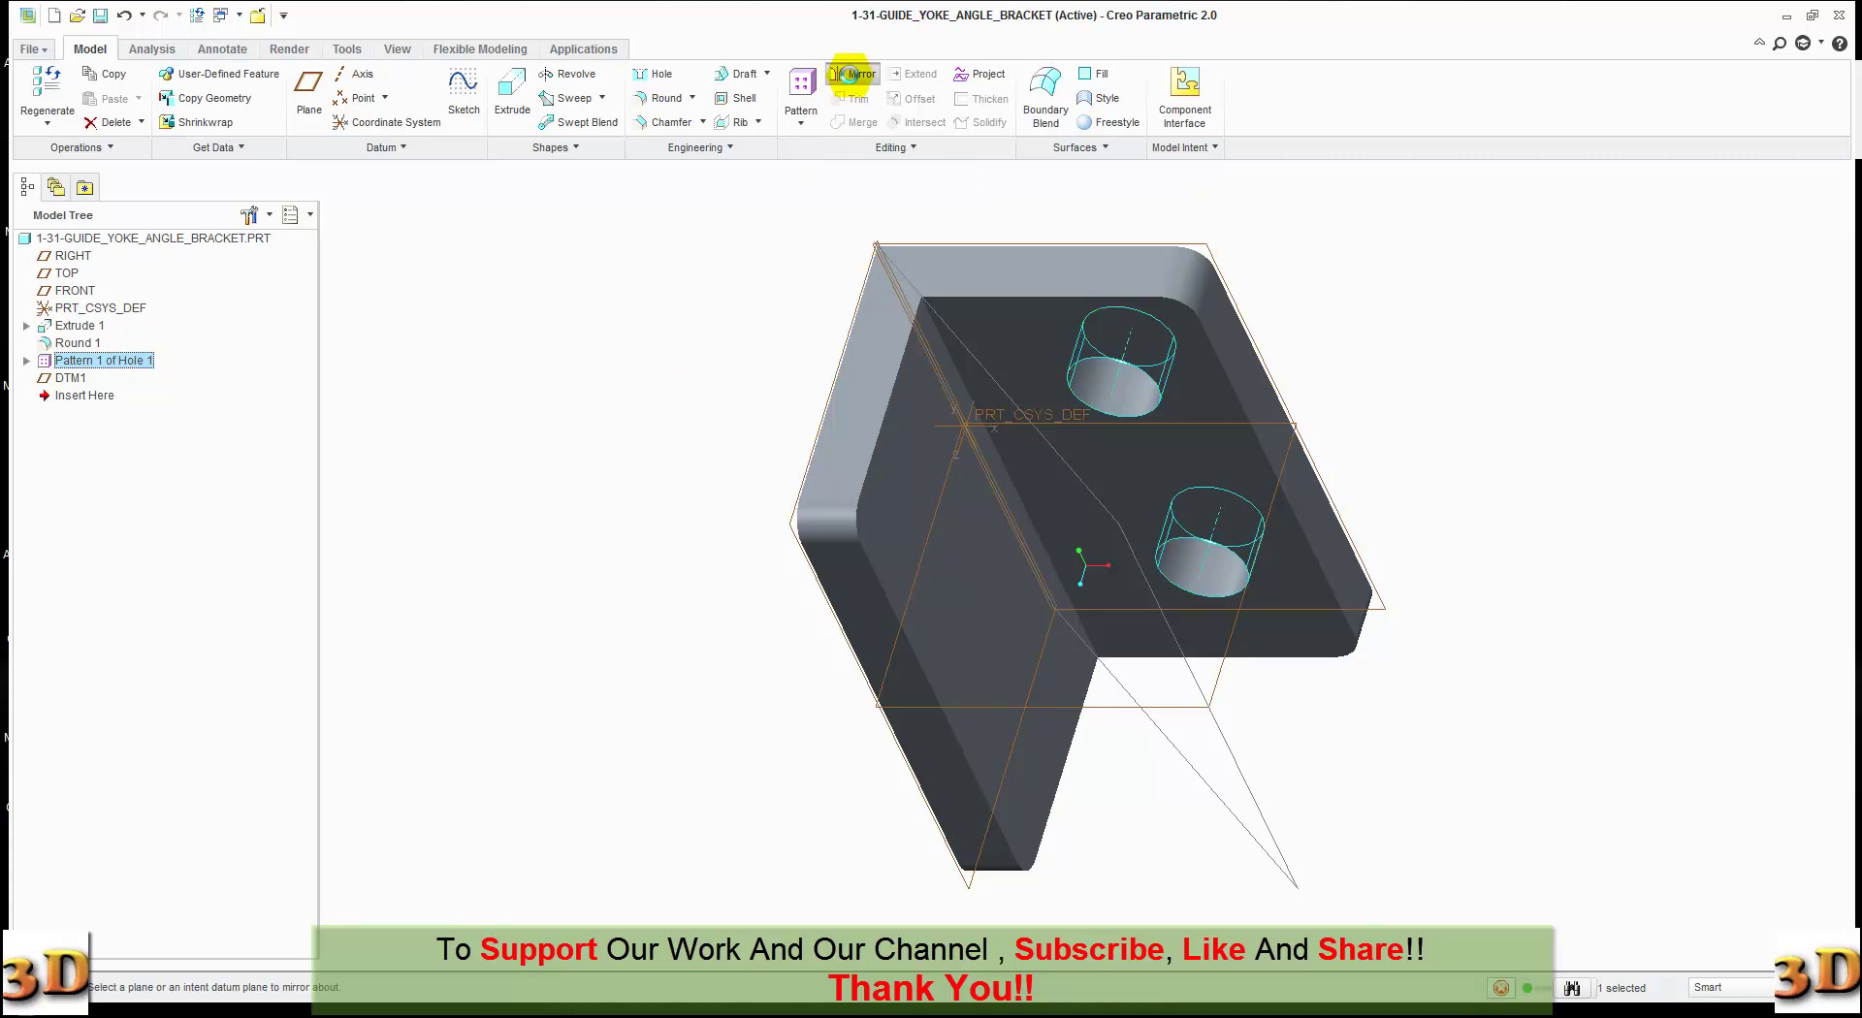
- Mirror the selected hole pattern across DTM1 and orbit to view both legs
left_click(853, 74)
left_click(962, 349)
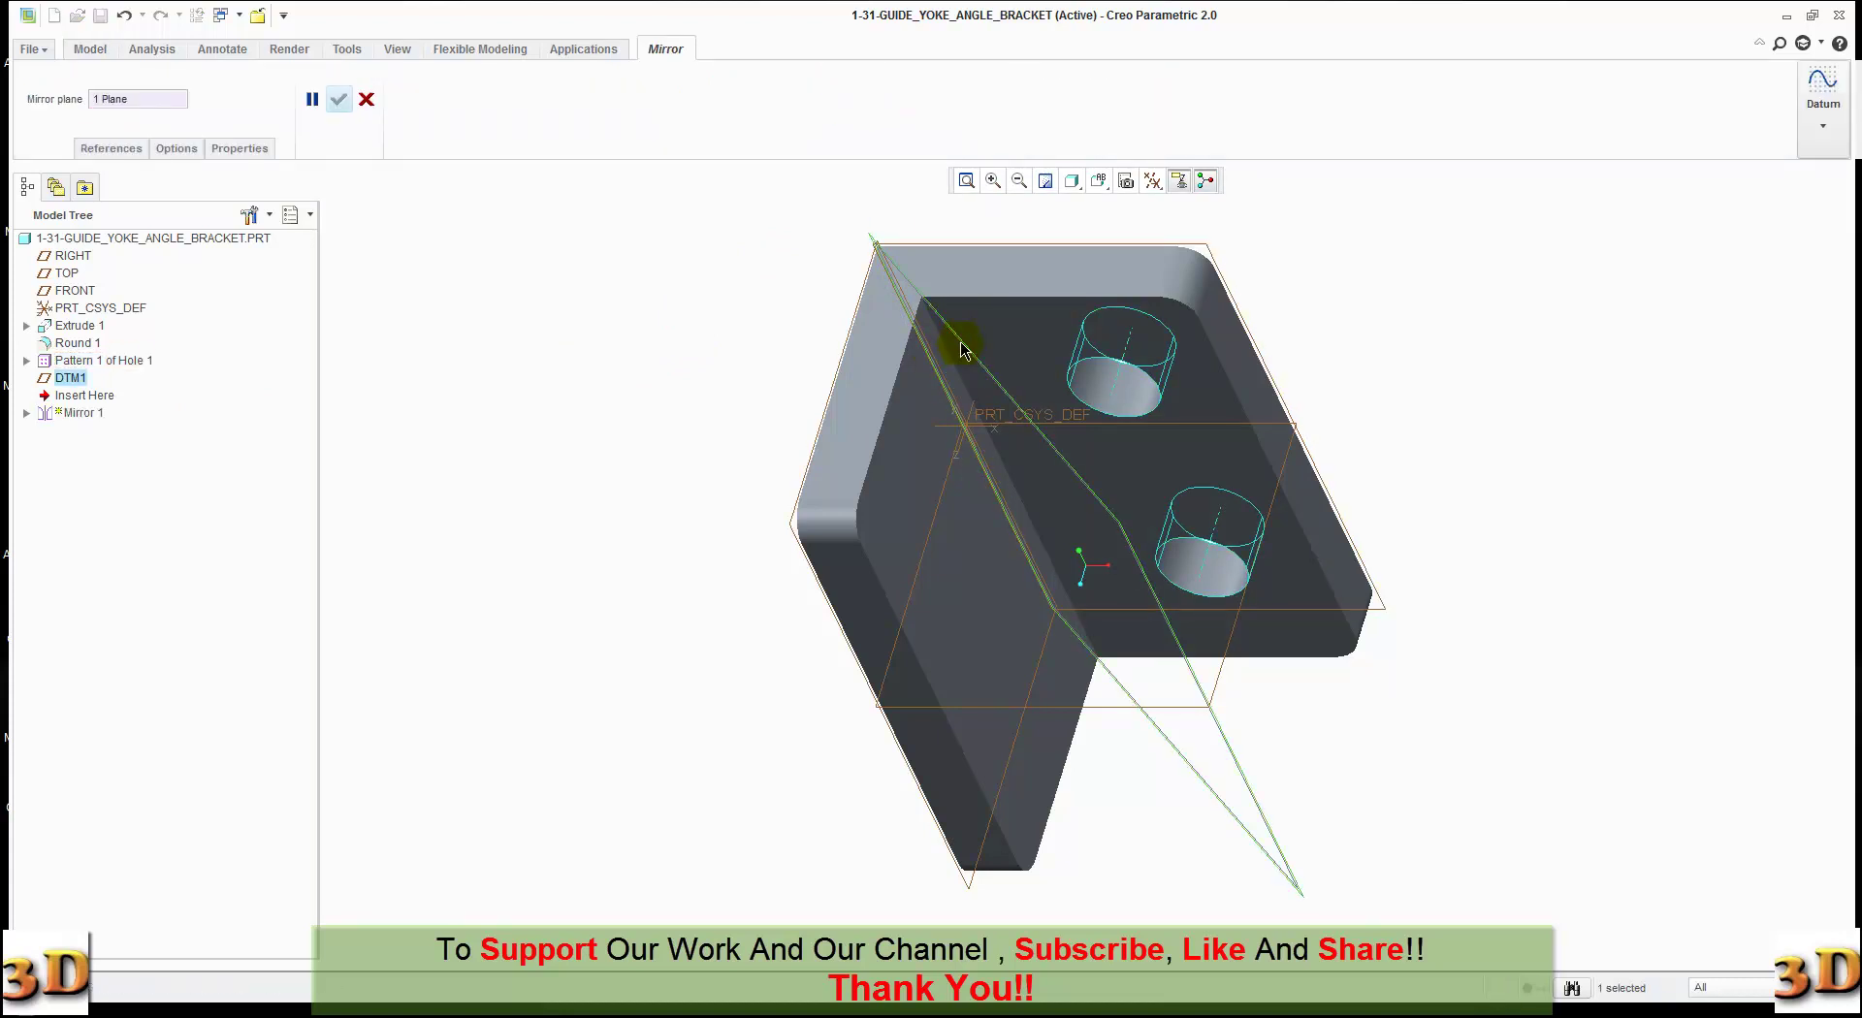
left_click(338, 96)
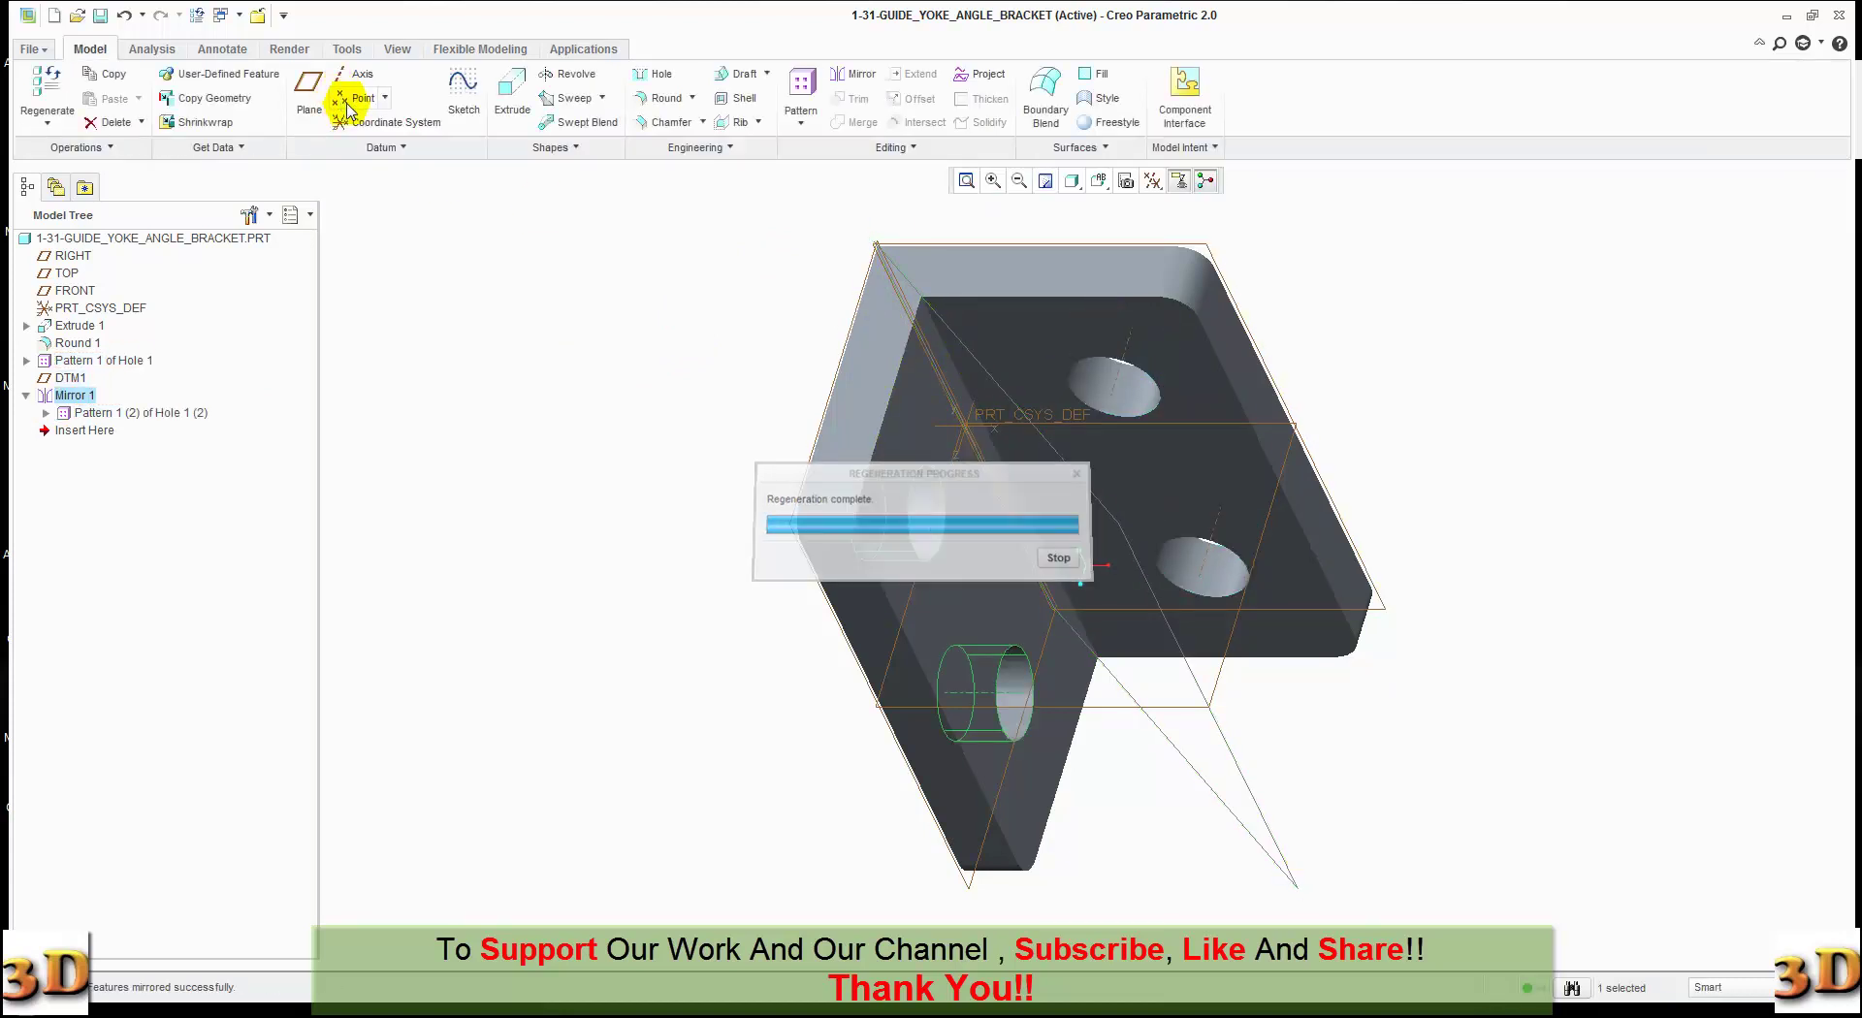
mouse_move(599, 414)
middle_mouse_down()
mouse_move(707, 379)
mouse_move(582, 377)
middle_mouse_up()
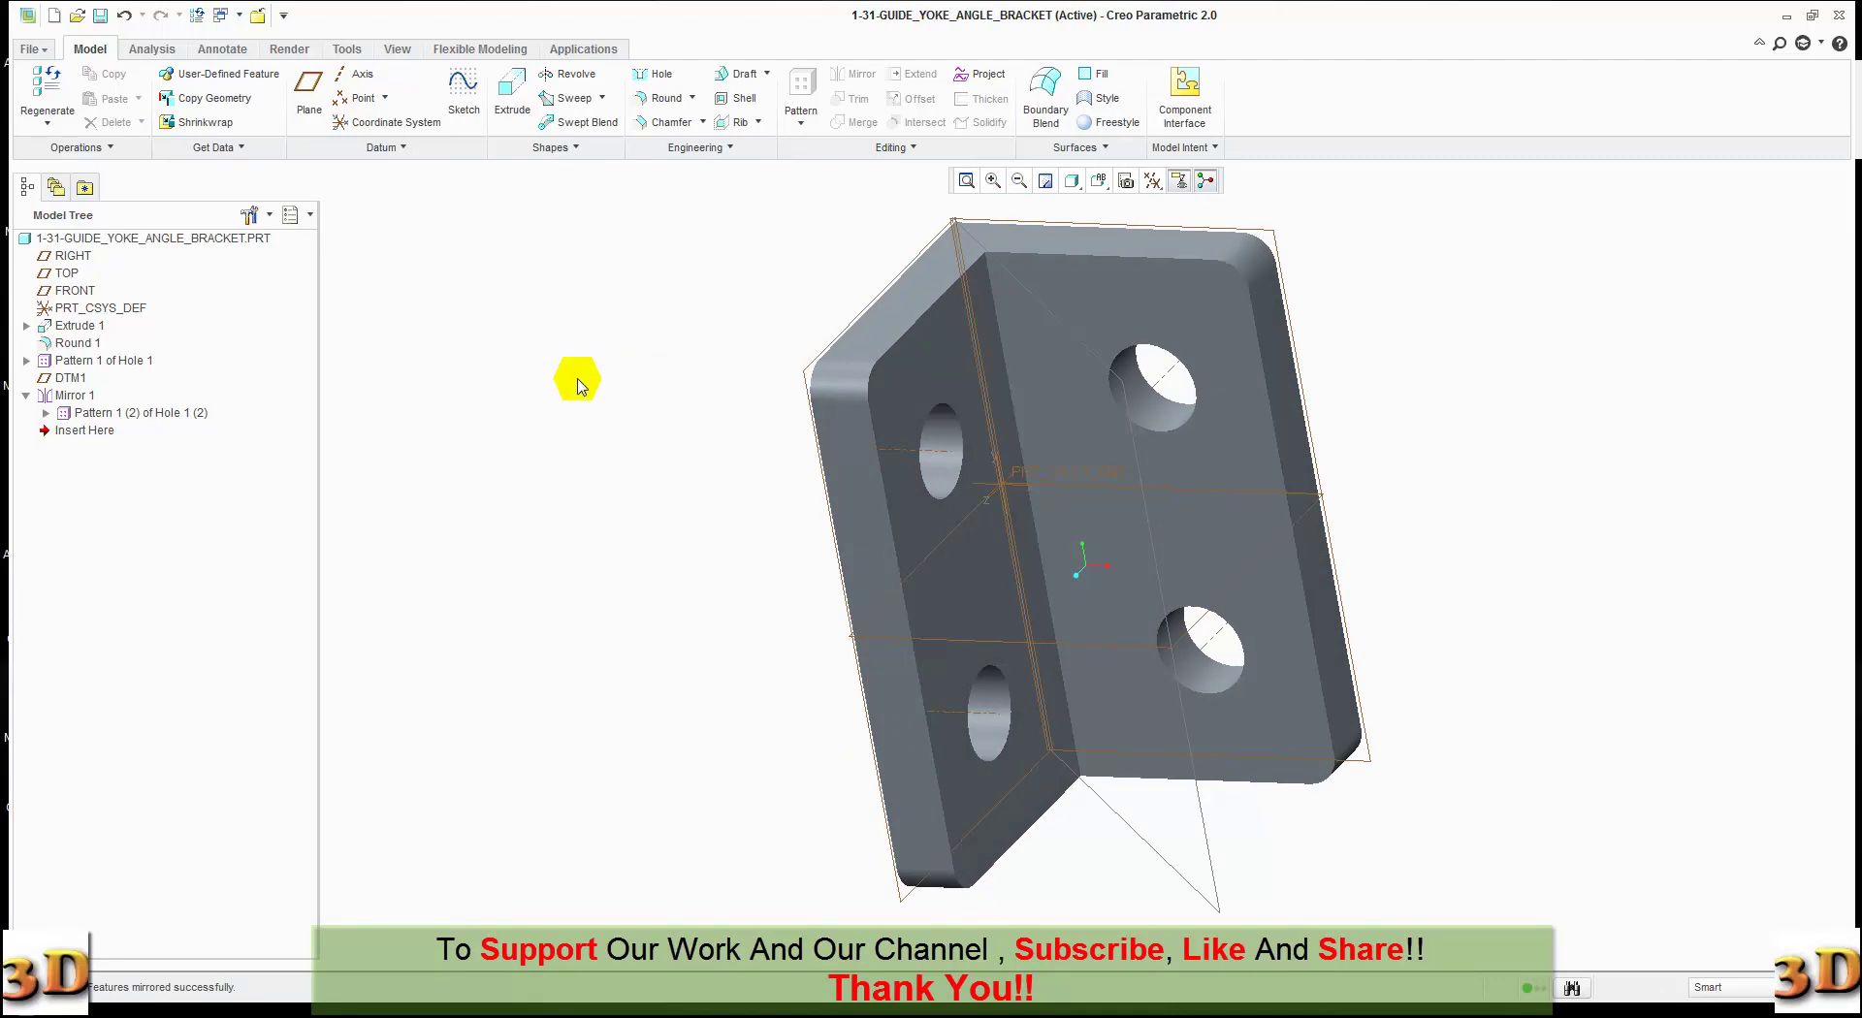
- Apply a dark std-metals appearance to the whole part and restore the Standard orientation
left_click(290, 50)
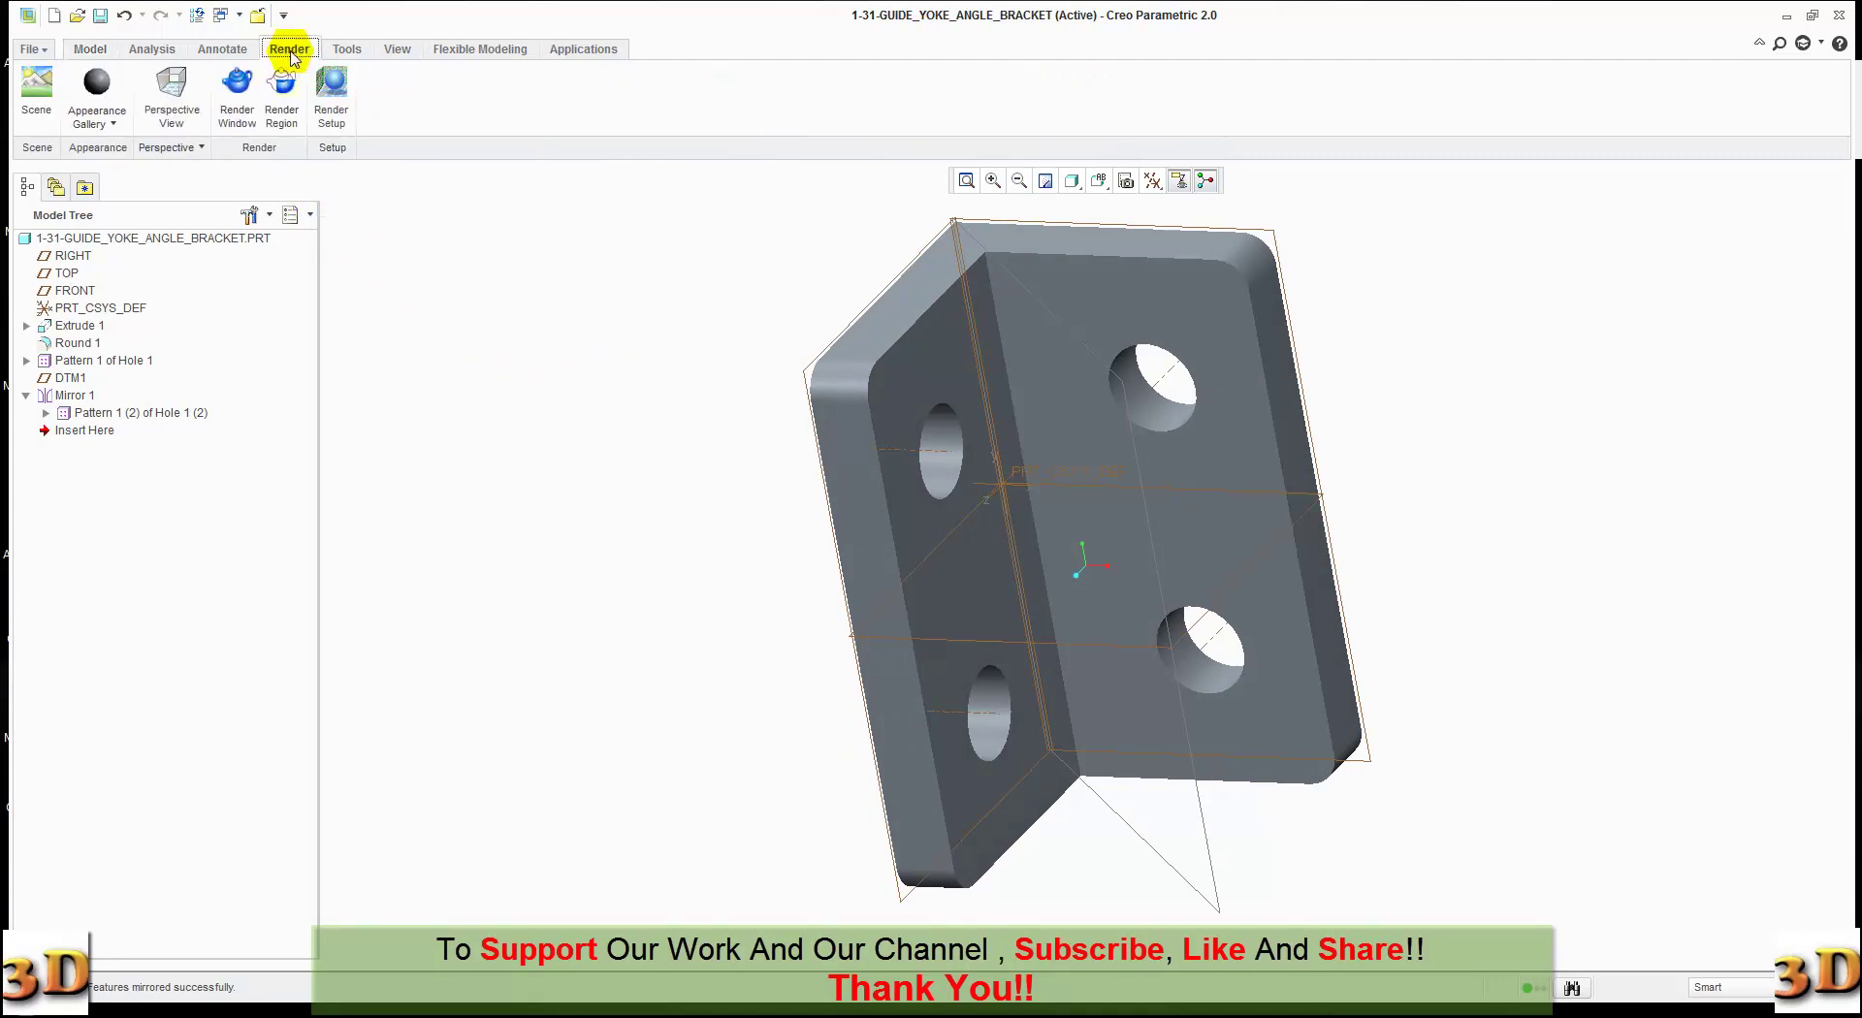
left_click(115, 130)
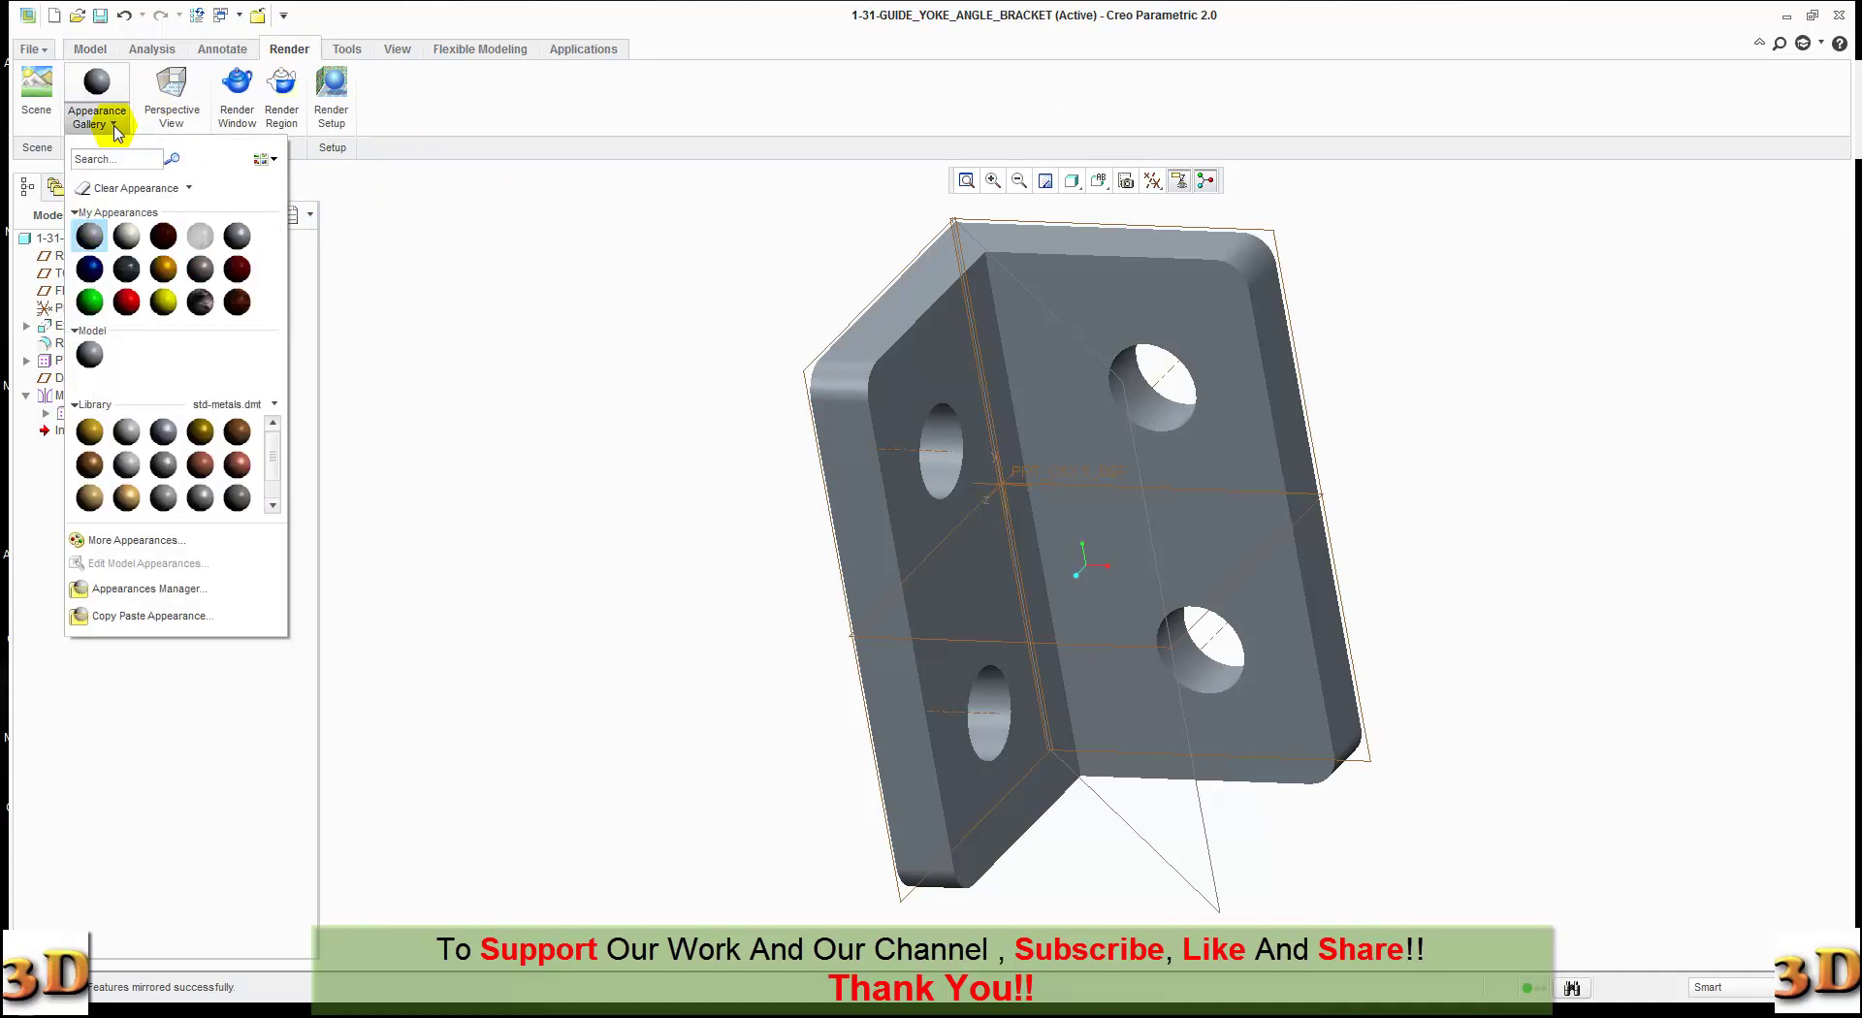
left_click(238, 497)
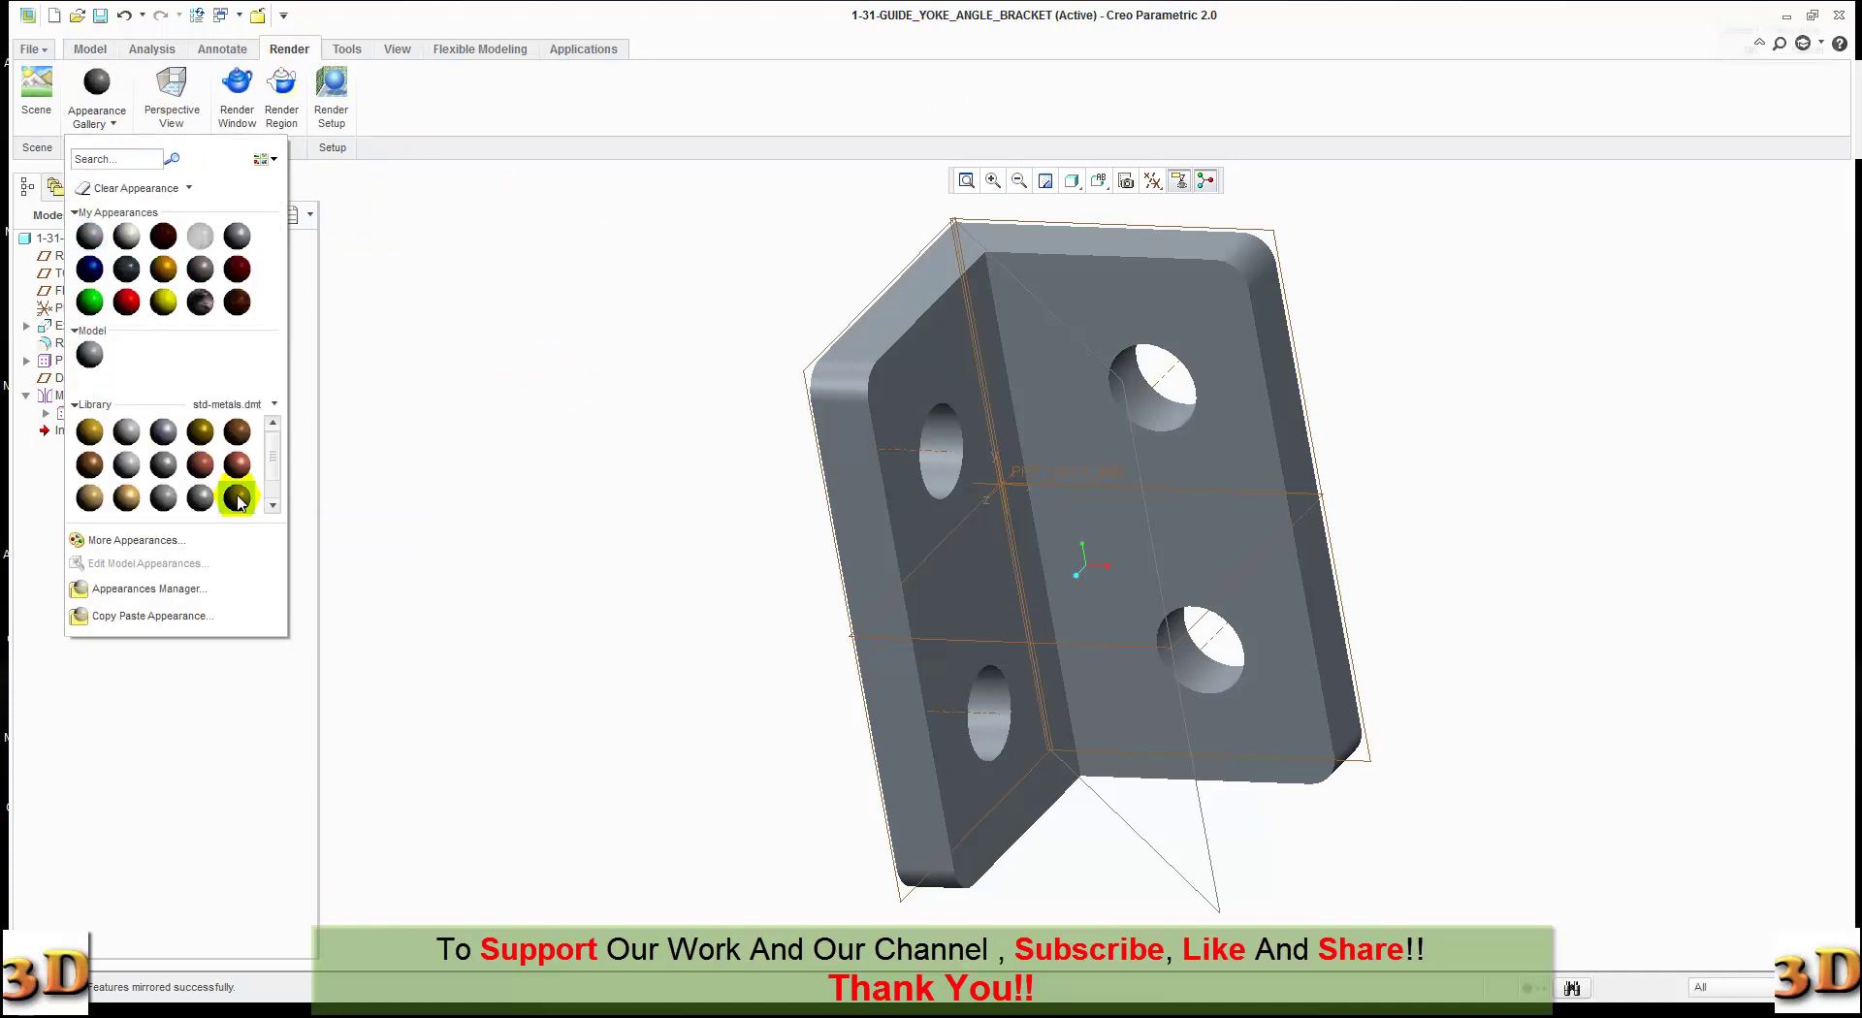
left_click(148, 240)
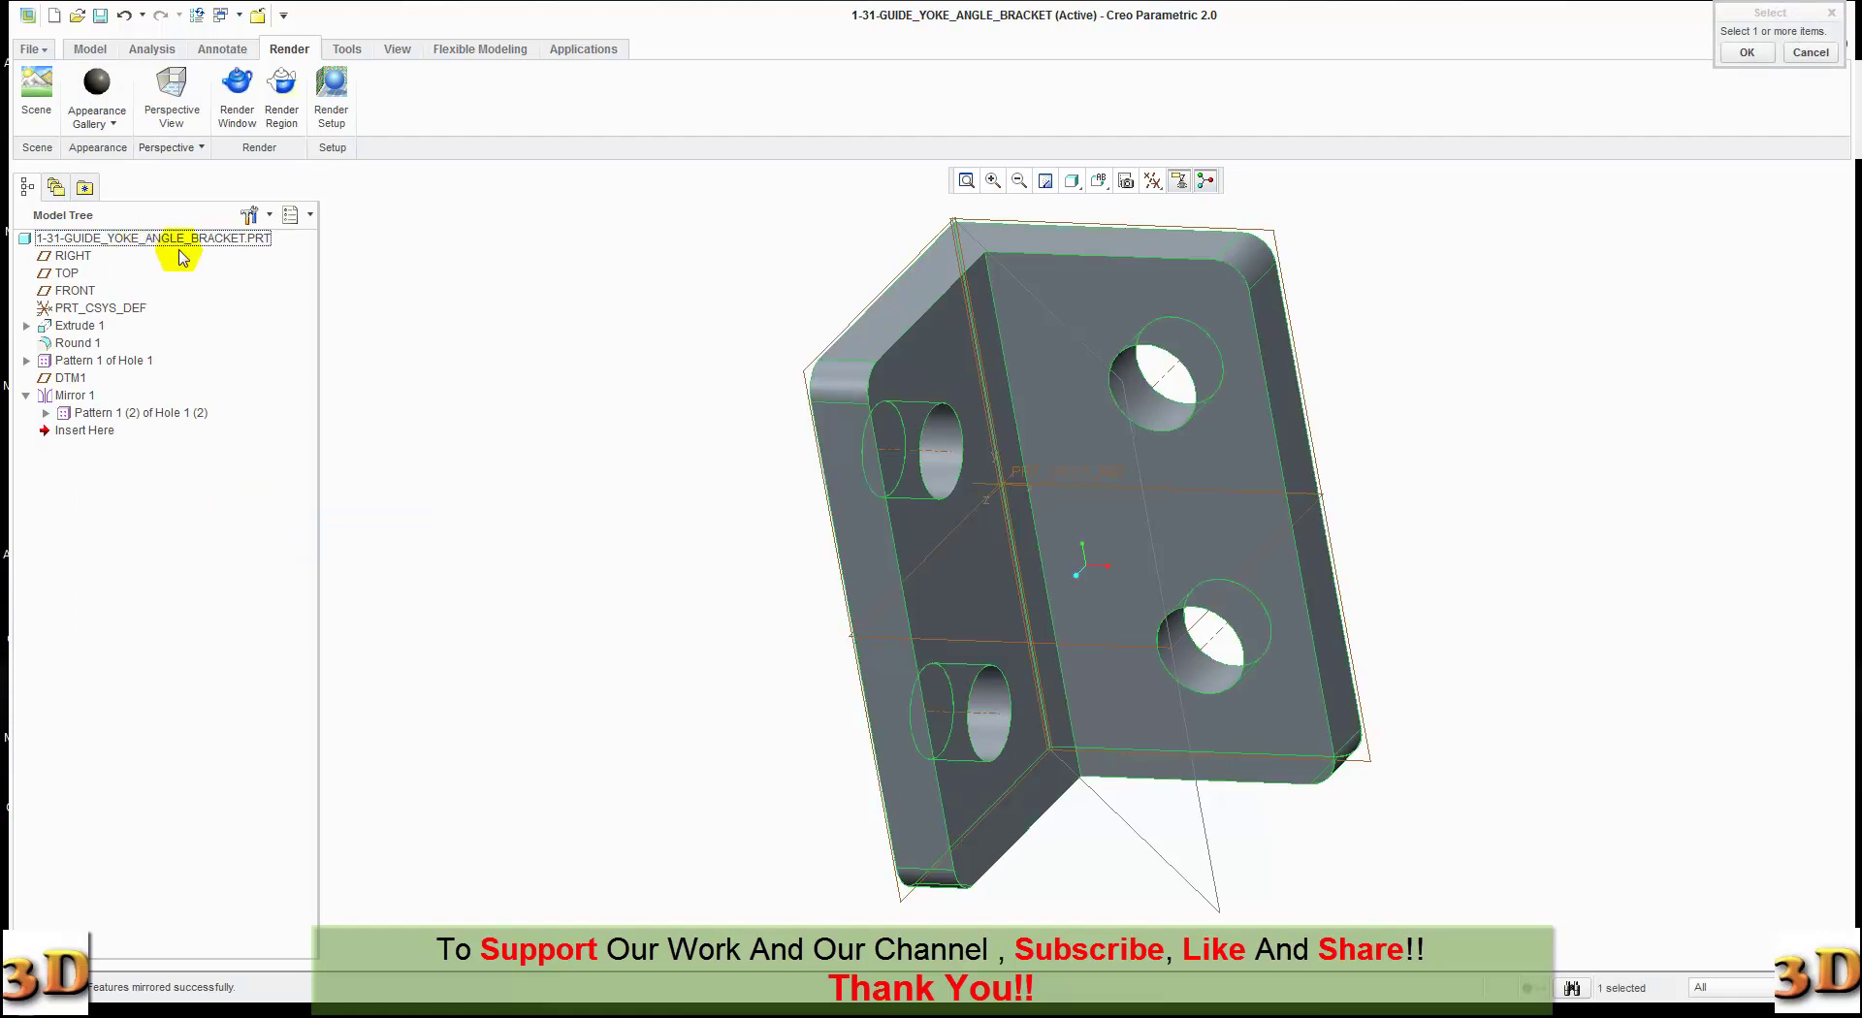
left_click(1742, 54)
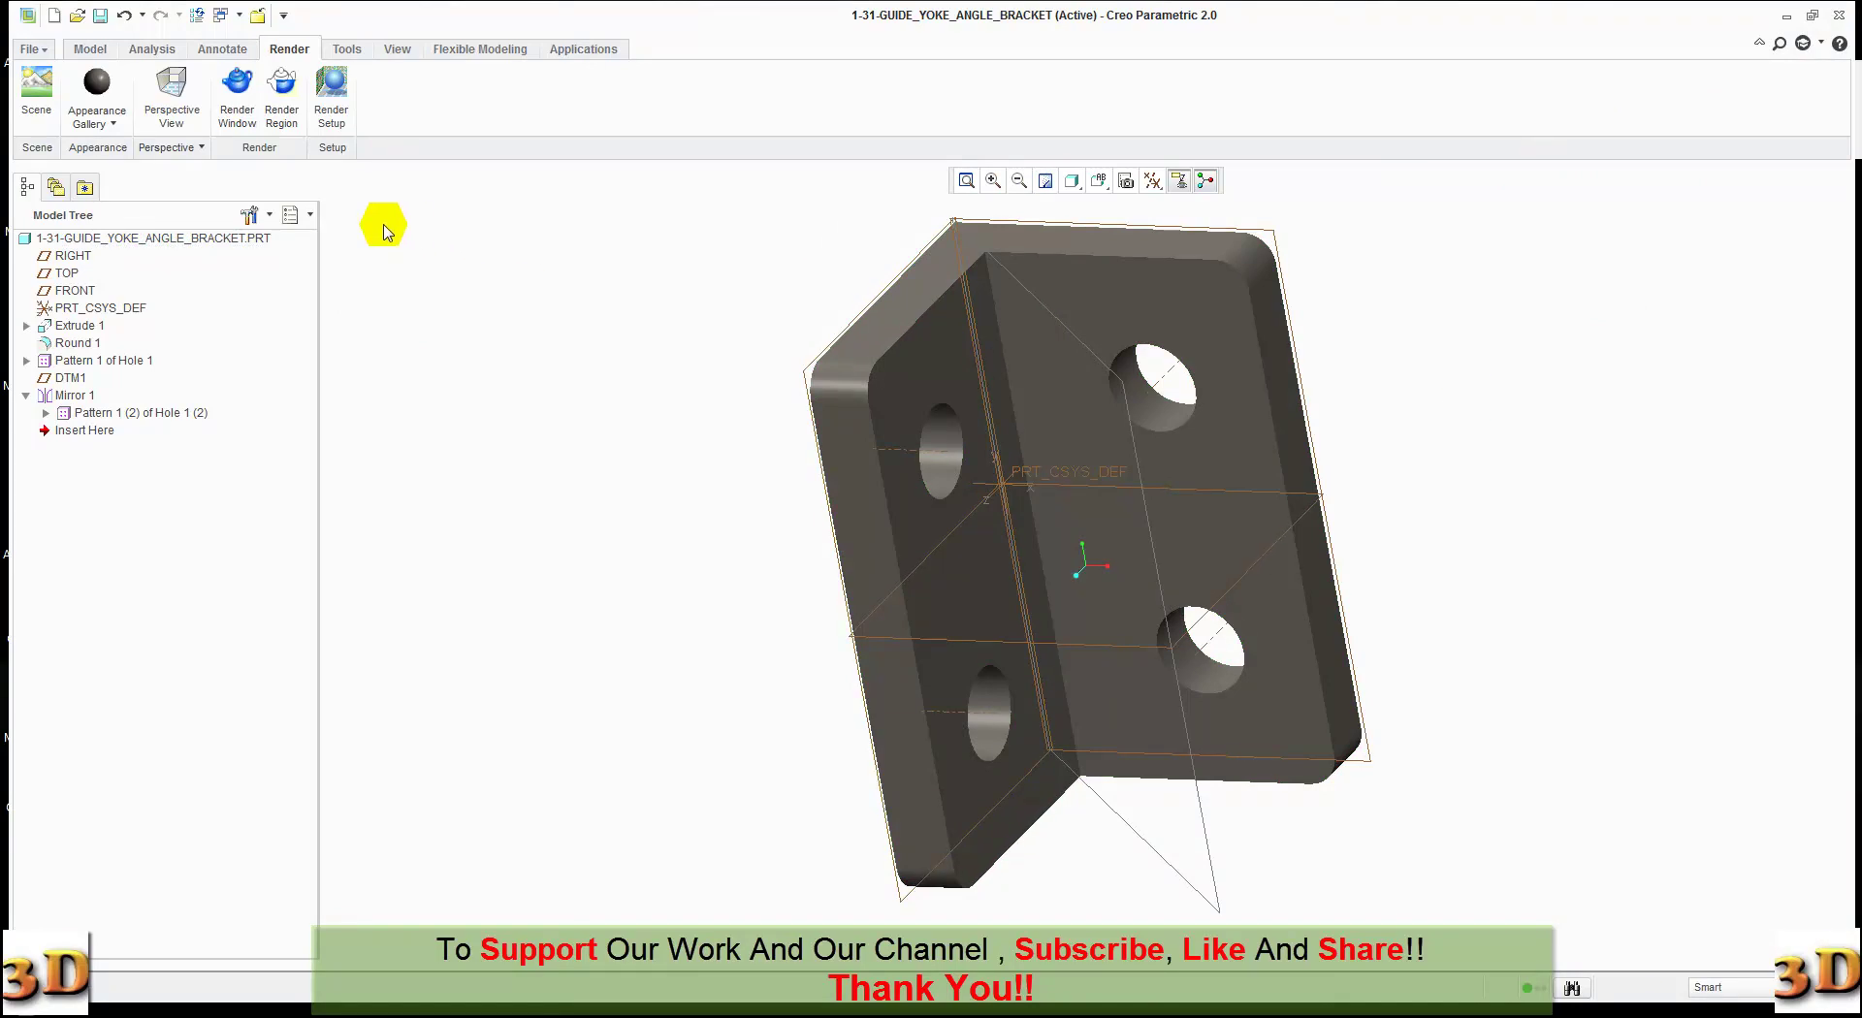
left_click(1097, 181)
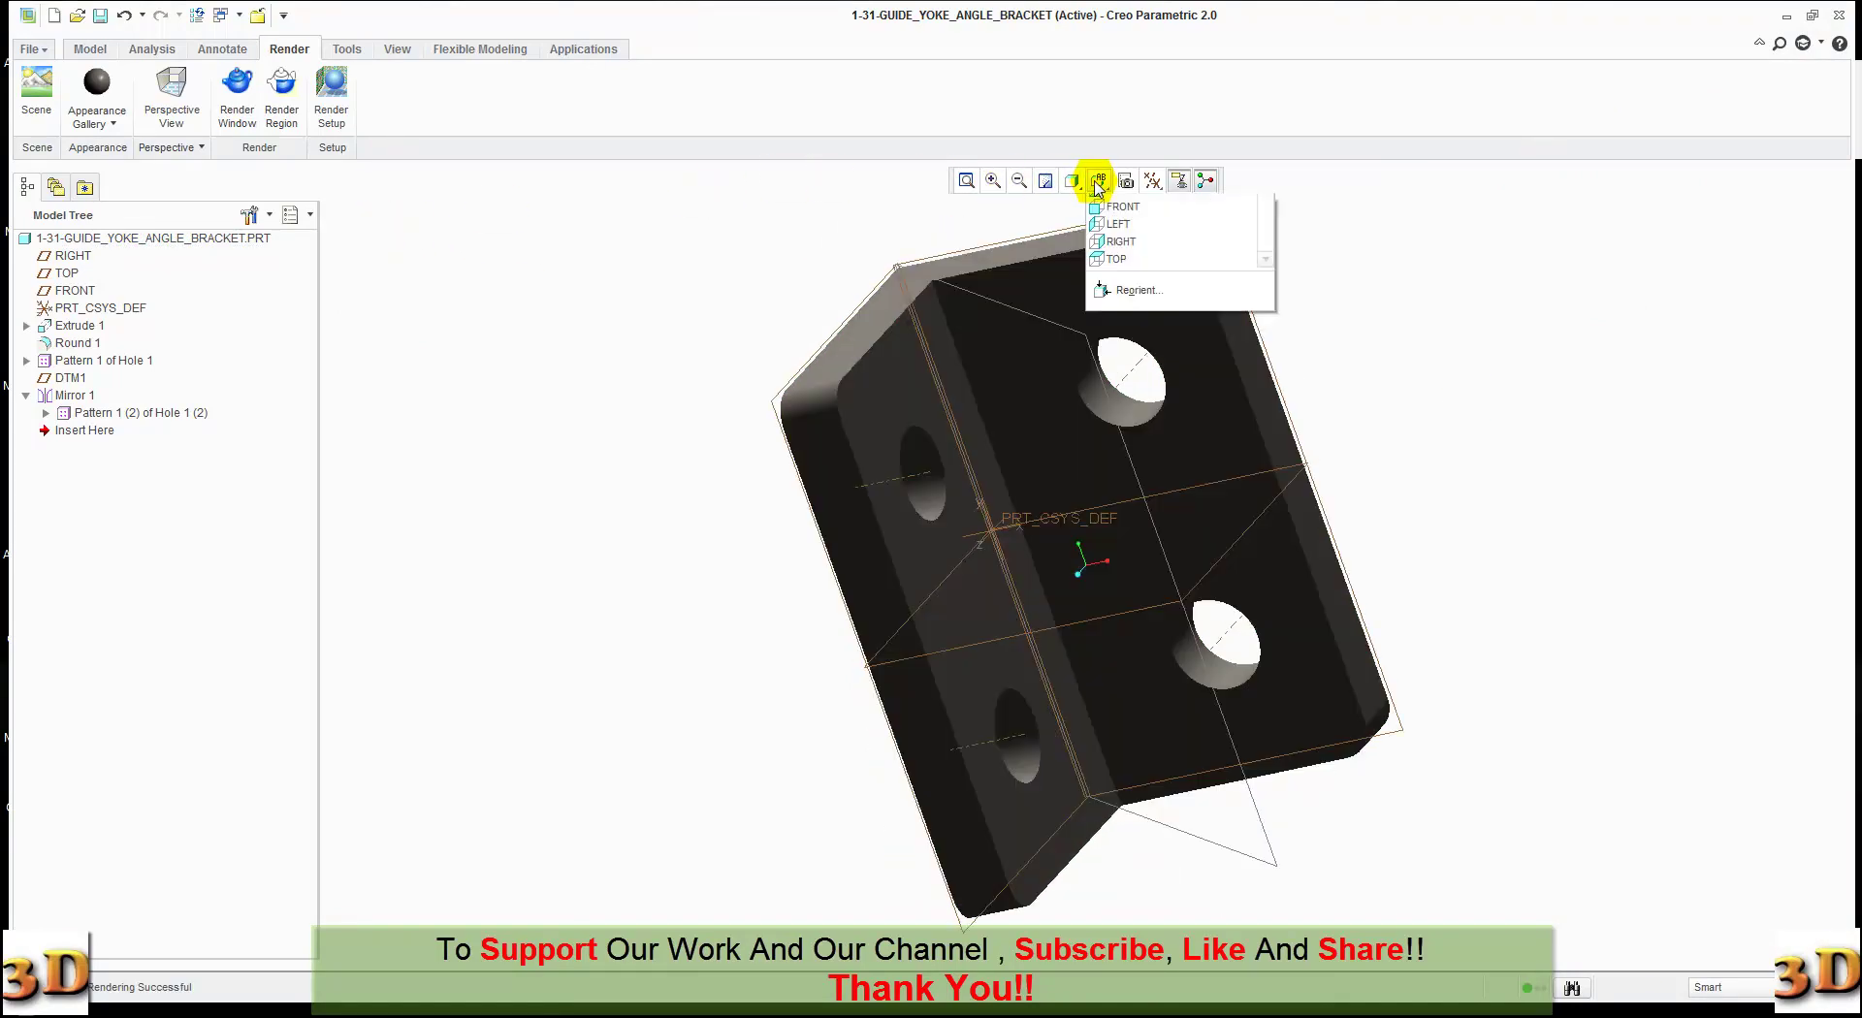
left_click(1104, 208)
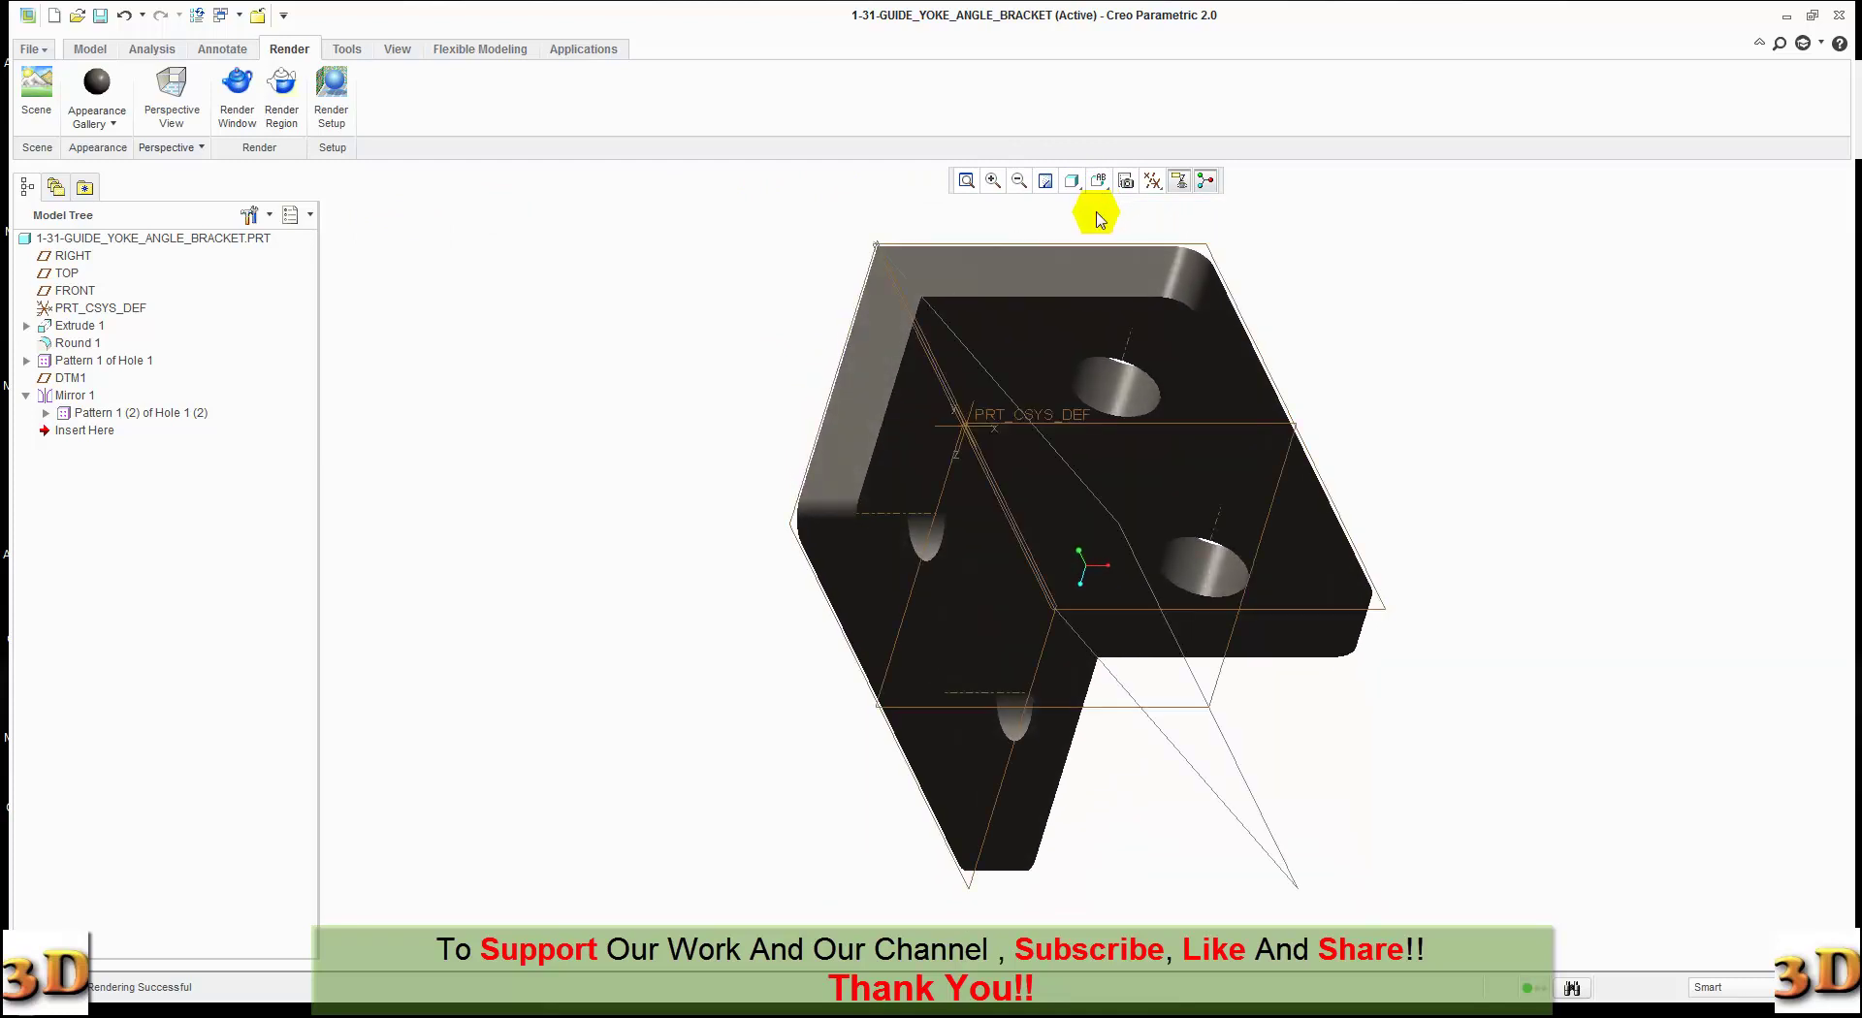
- Apply the basic-table-top-maple scene and start a Render Window render of the bracket
left_click(39, 92)
left_click_drag(241, 473, 238, 536)
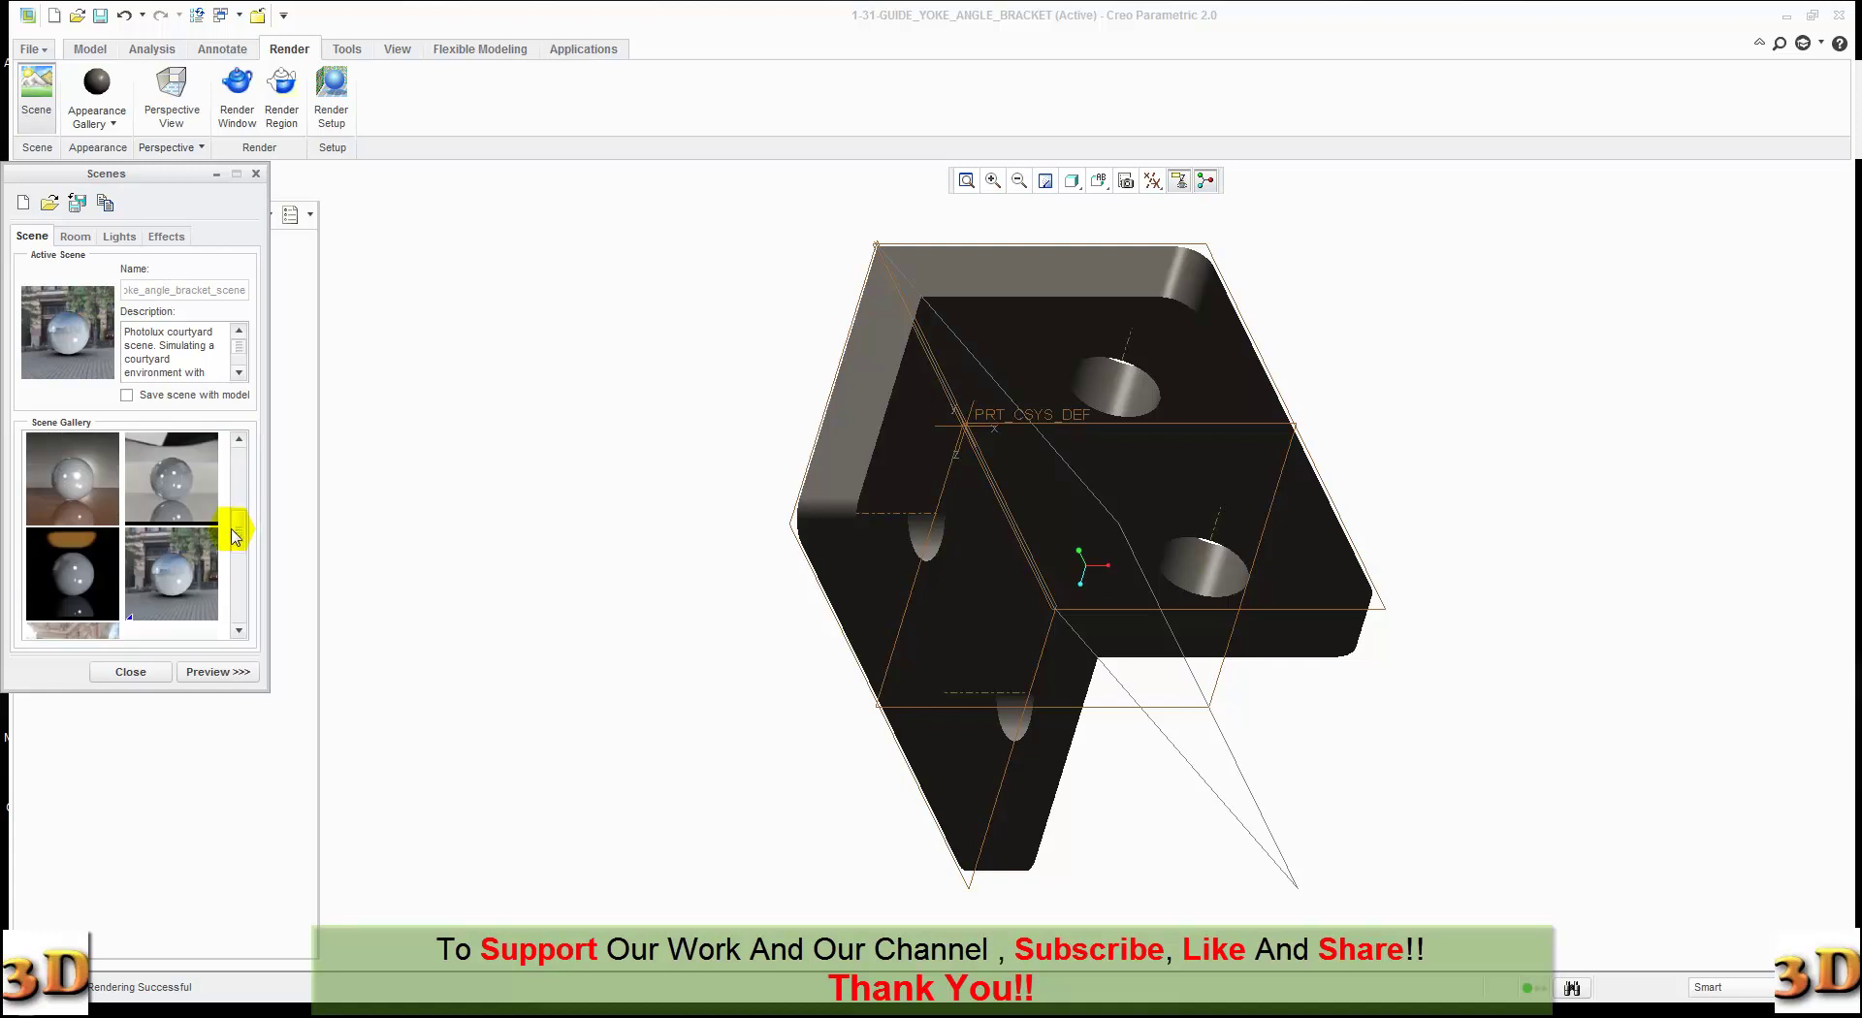
left_click(99, 485)
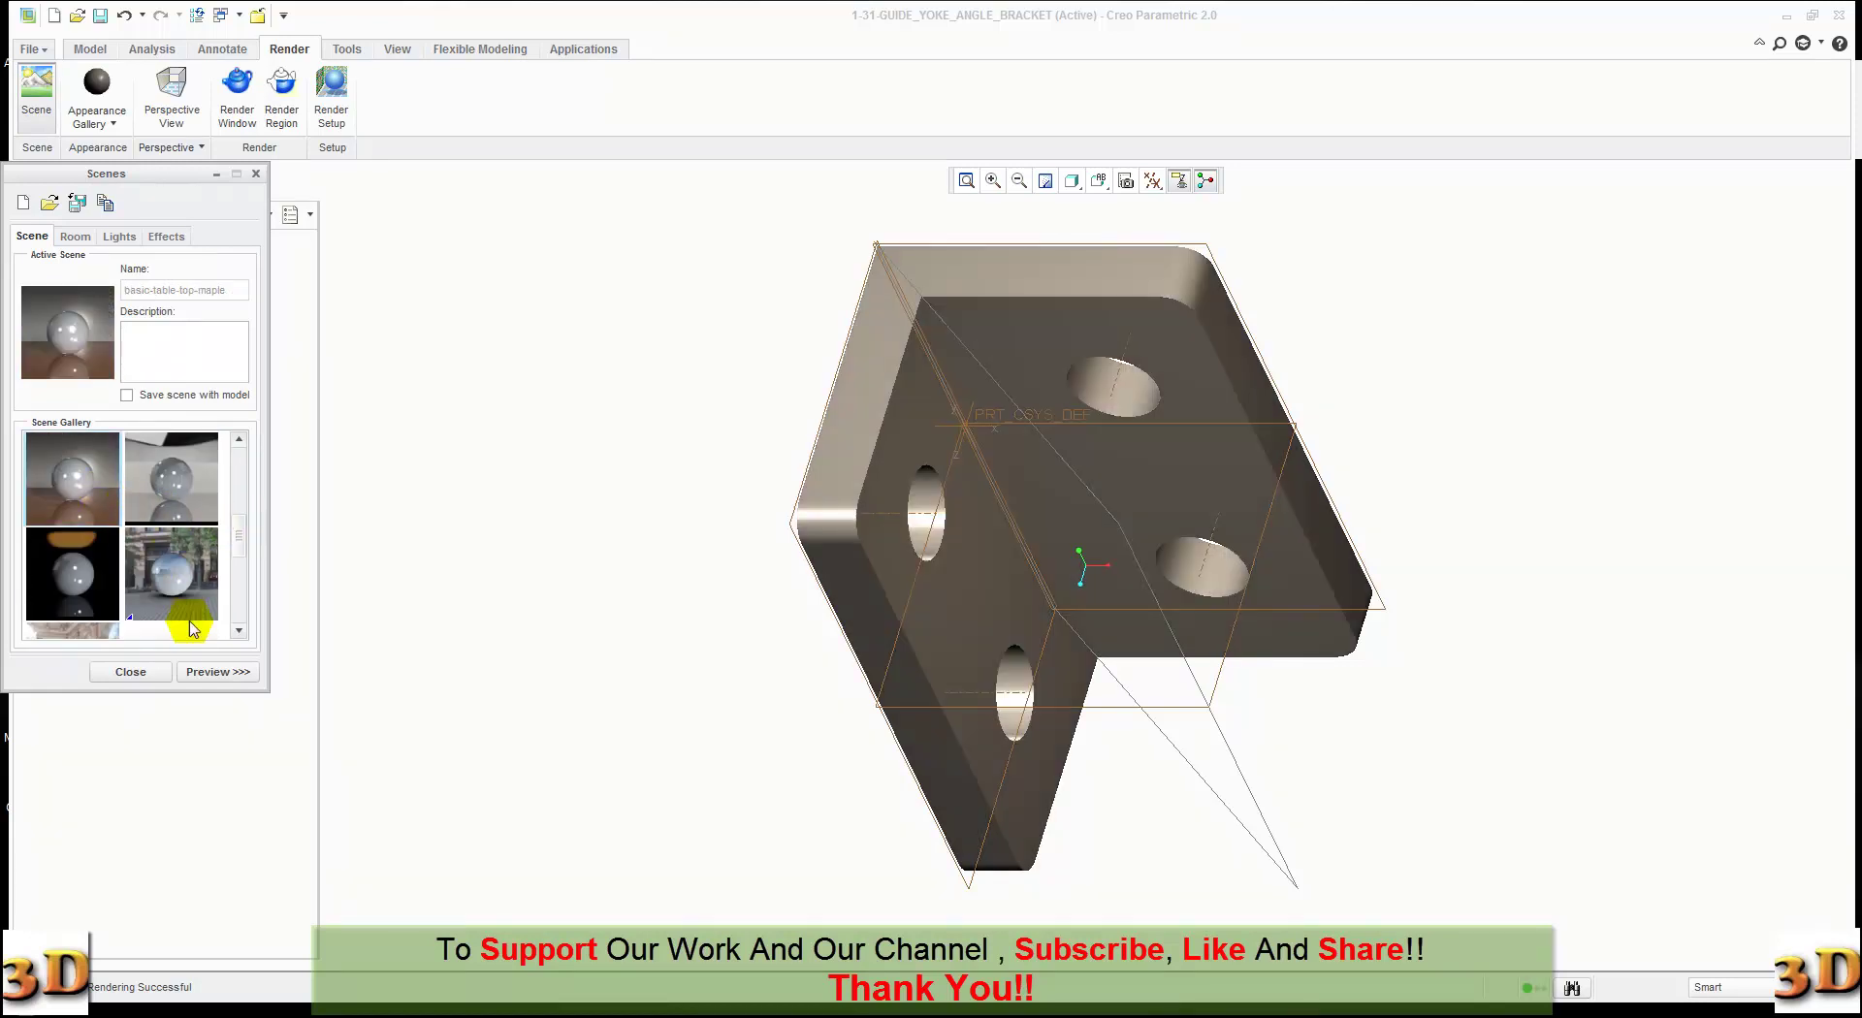
left_click(142, 675)
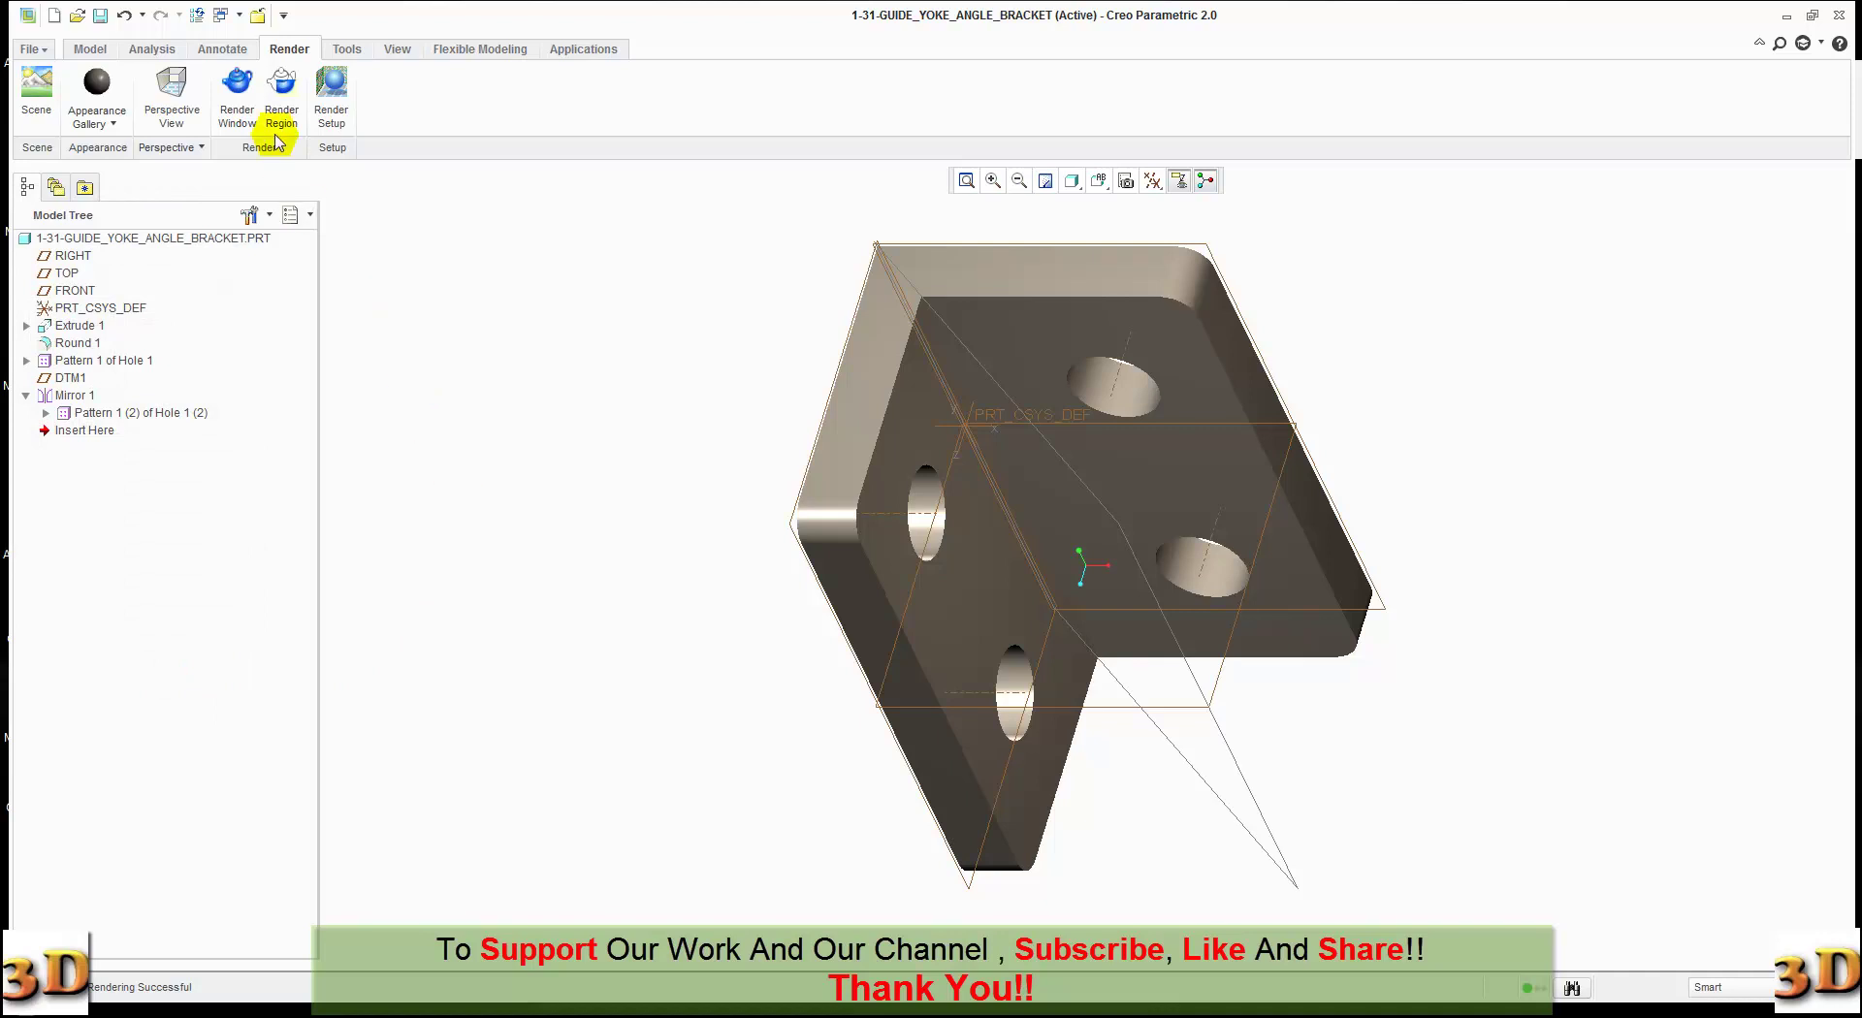
left_click(237, 89)
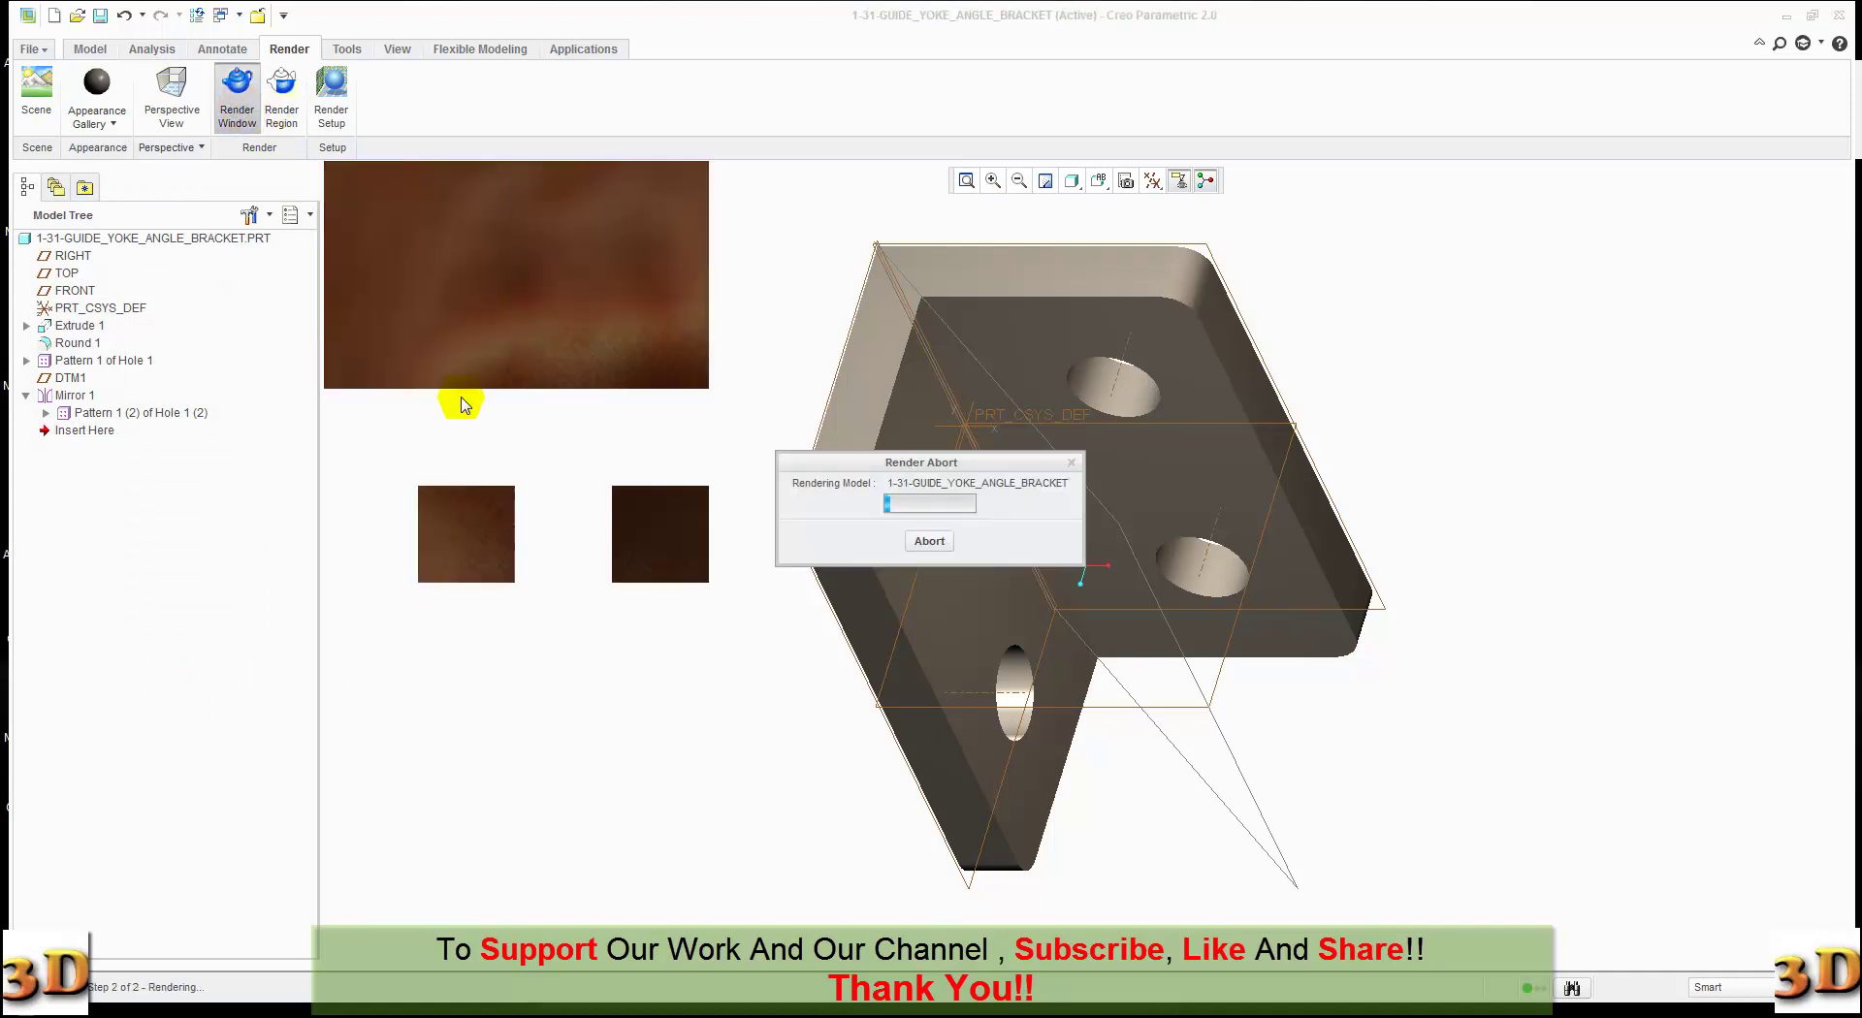